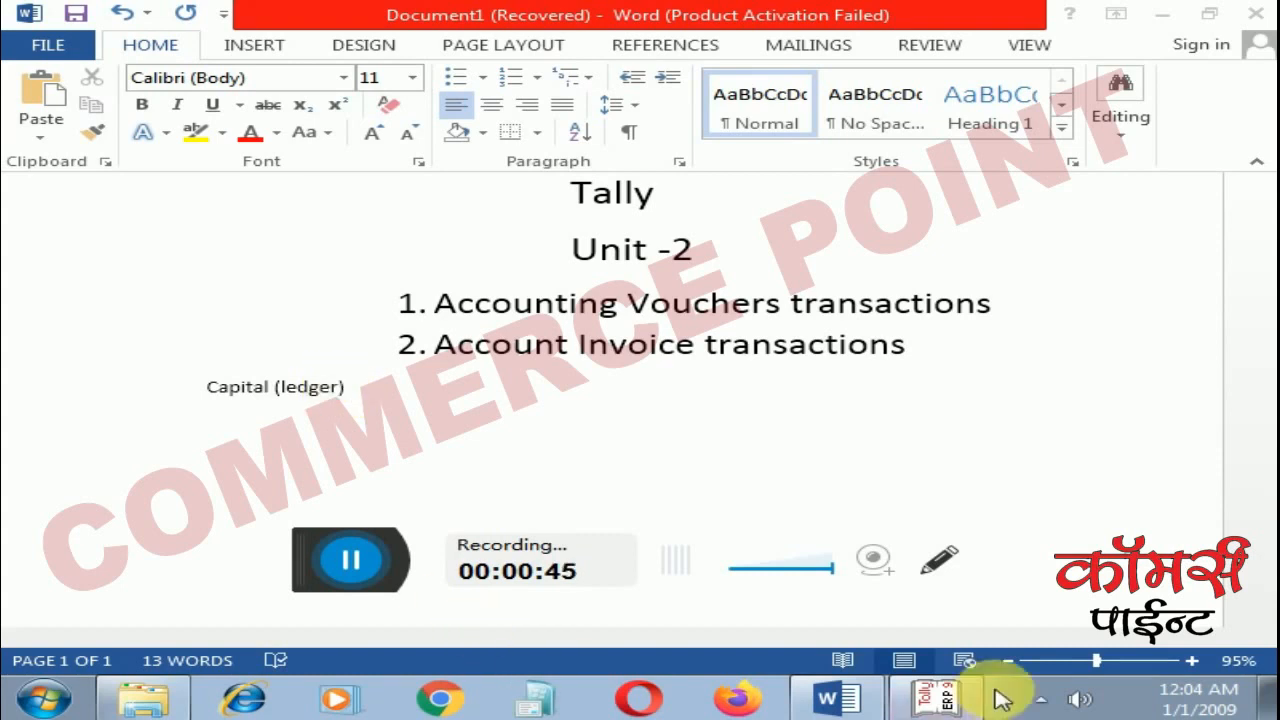
Step: Switch to Tally.ERP 9 and open the creation form for a single ledger
left_click(950, 705)
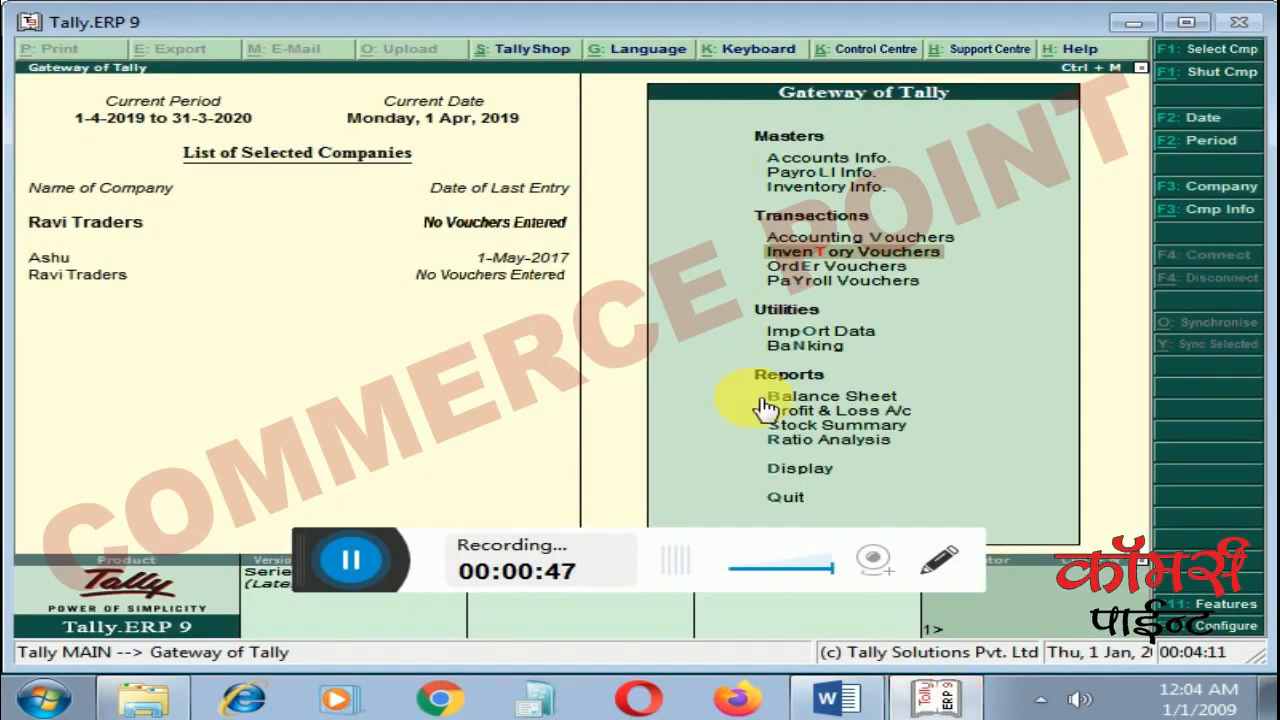
key("Up")
key("Up")
key("Up")
key("Up")
key("Return")
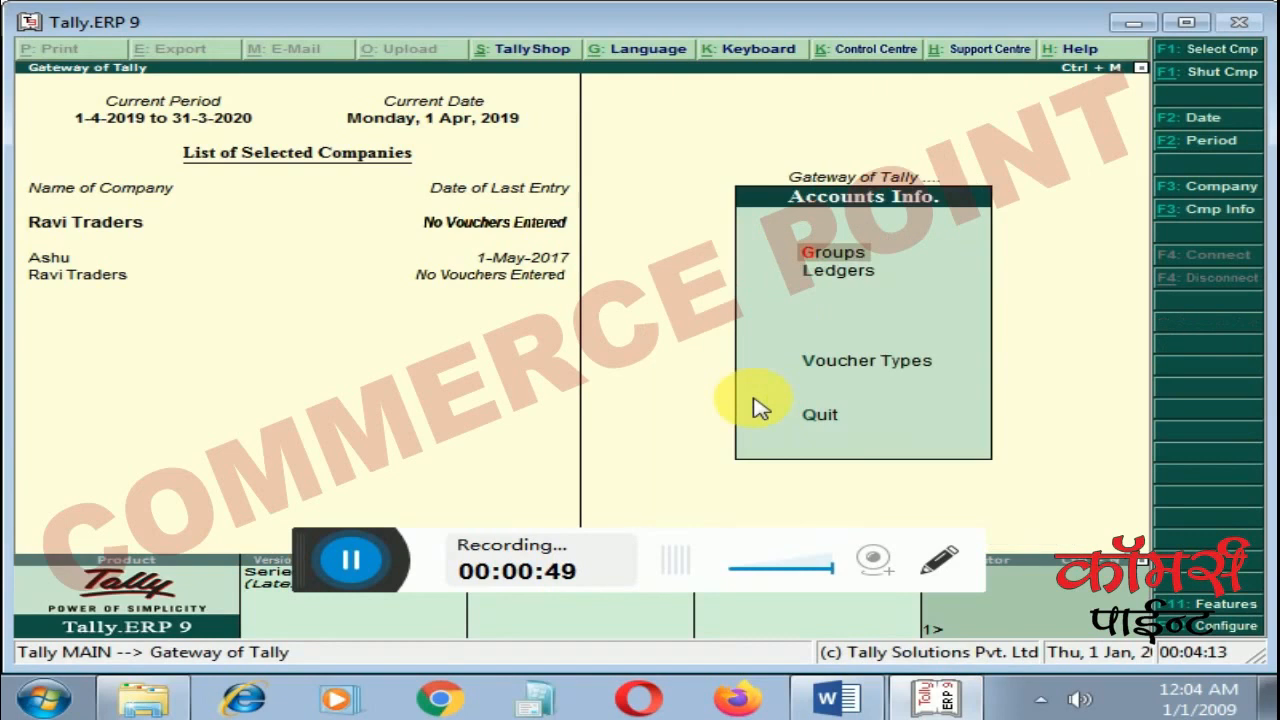
key("Down")
key("Return")
key("Return")
Step: Name the new ledger "Compay's Capital" and leave its alias empty
type("Com")
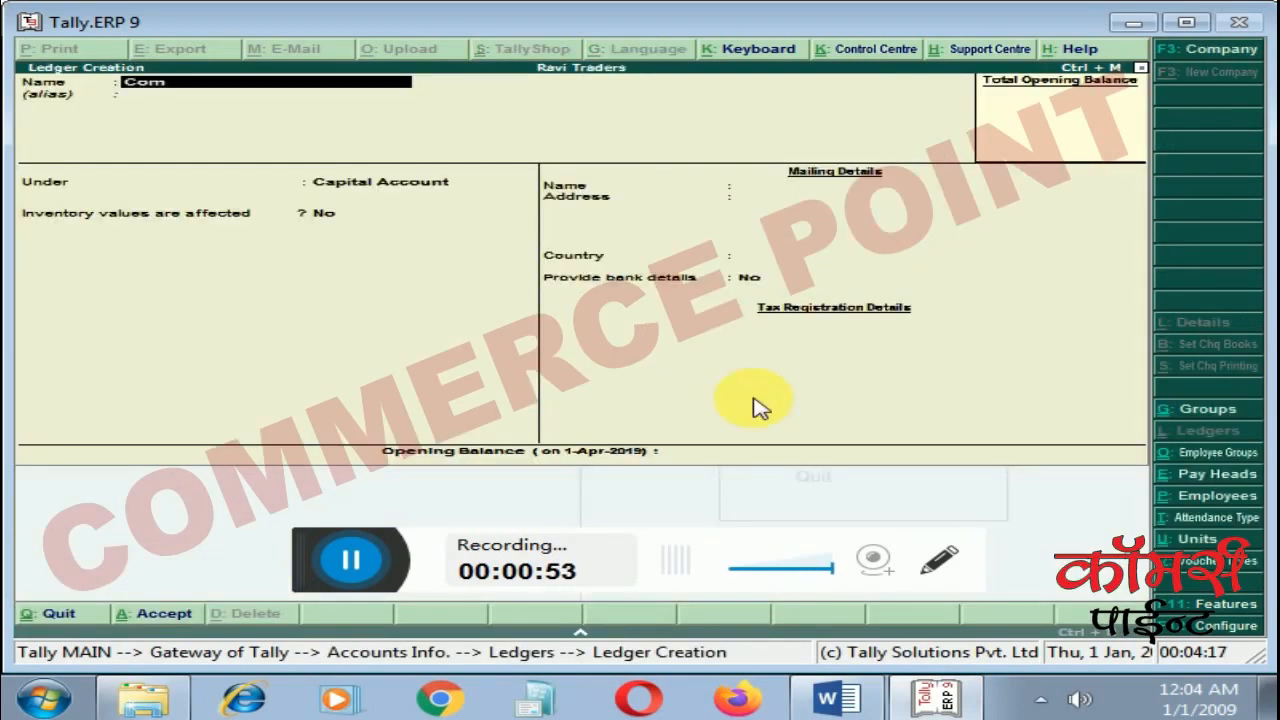
type("pay's Capital")
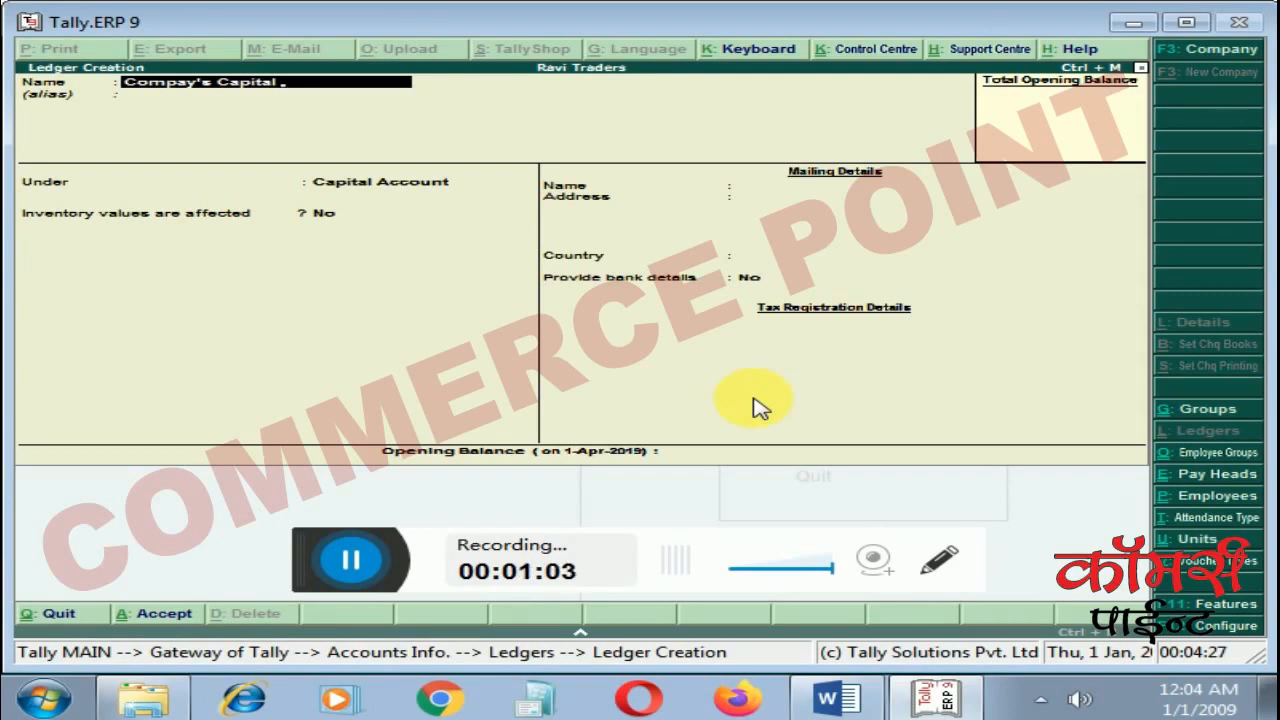
key("Return")
key("Return")
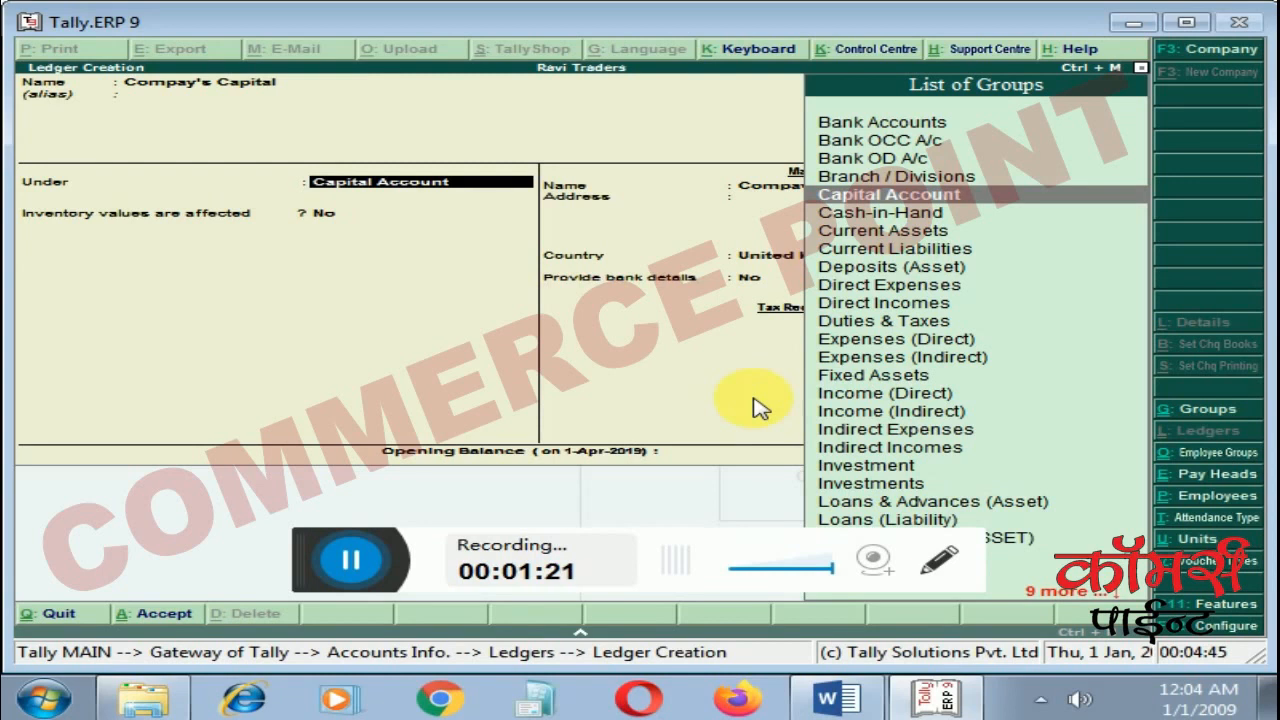
Step: Put the ledger under the Capital Account group with inventory values affected set to No, and save it
key("Return")
key("Return")
key("Return")
key("Return")
key("Return")
key("Return")
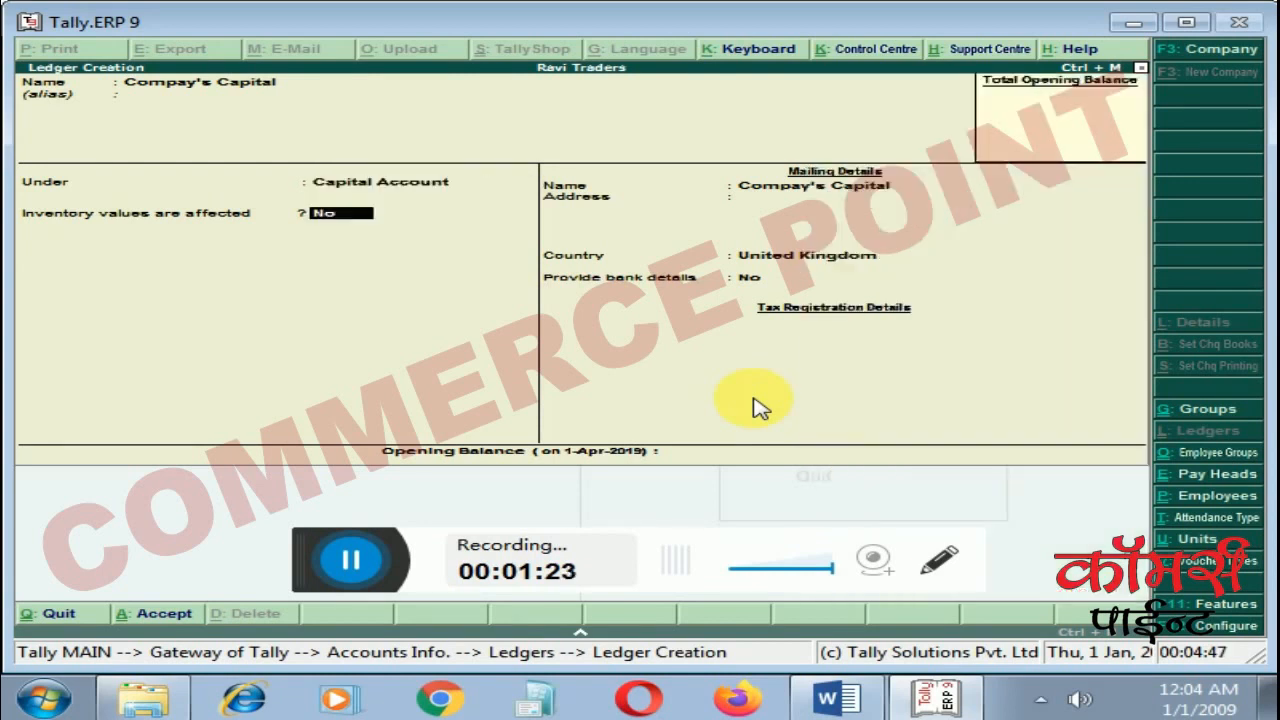
key("Return")
key("Return")
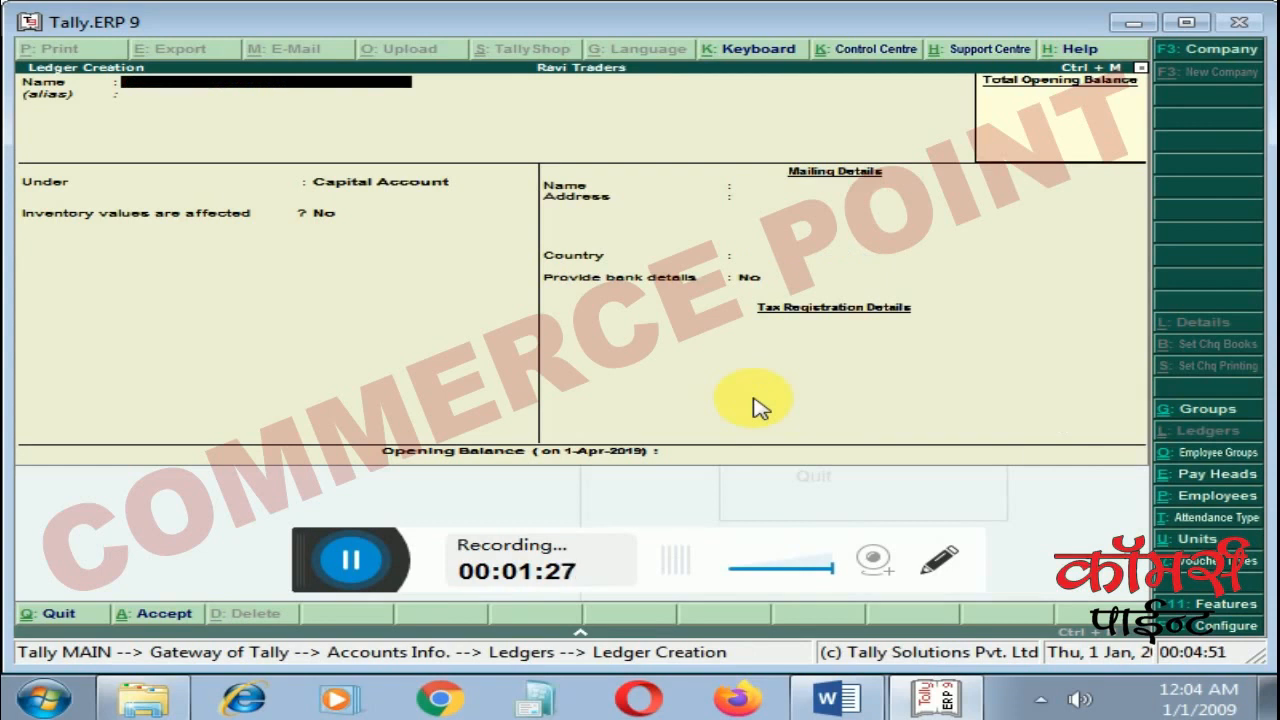
key("Escape")
key("Escape")
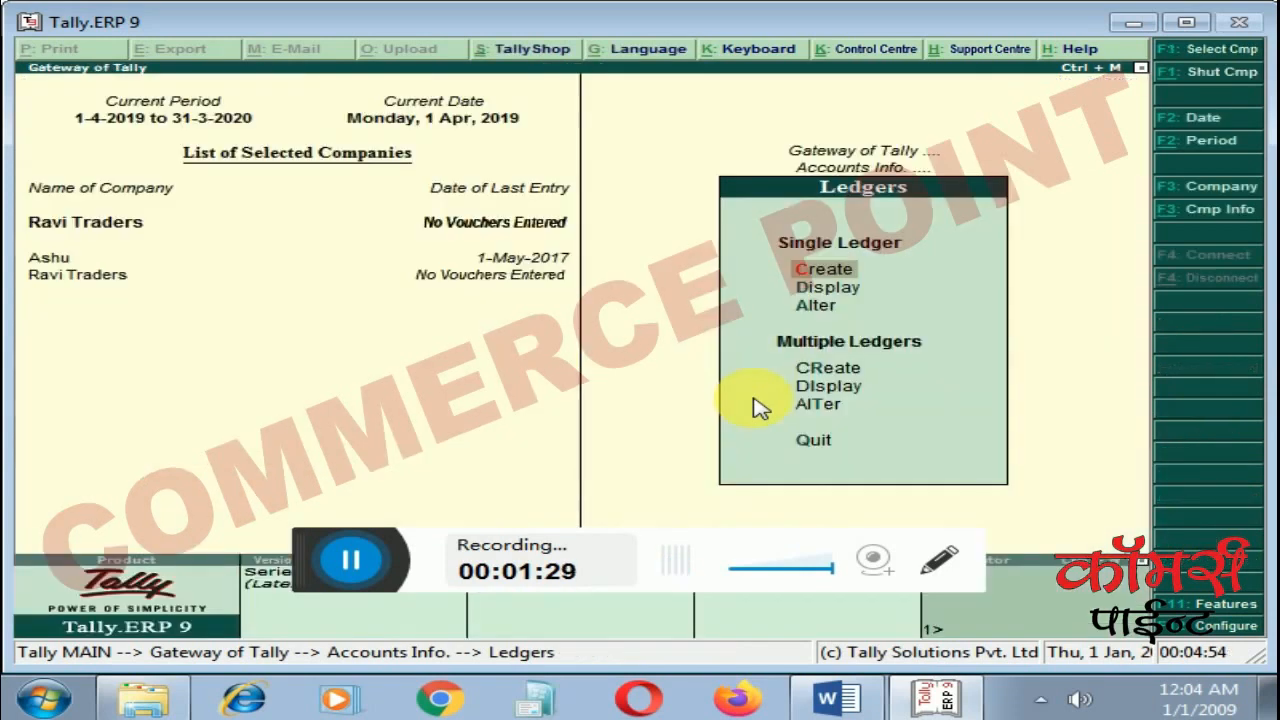
key("Escape")
key("Escape")
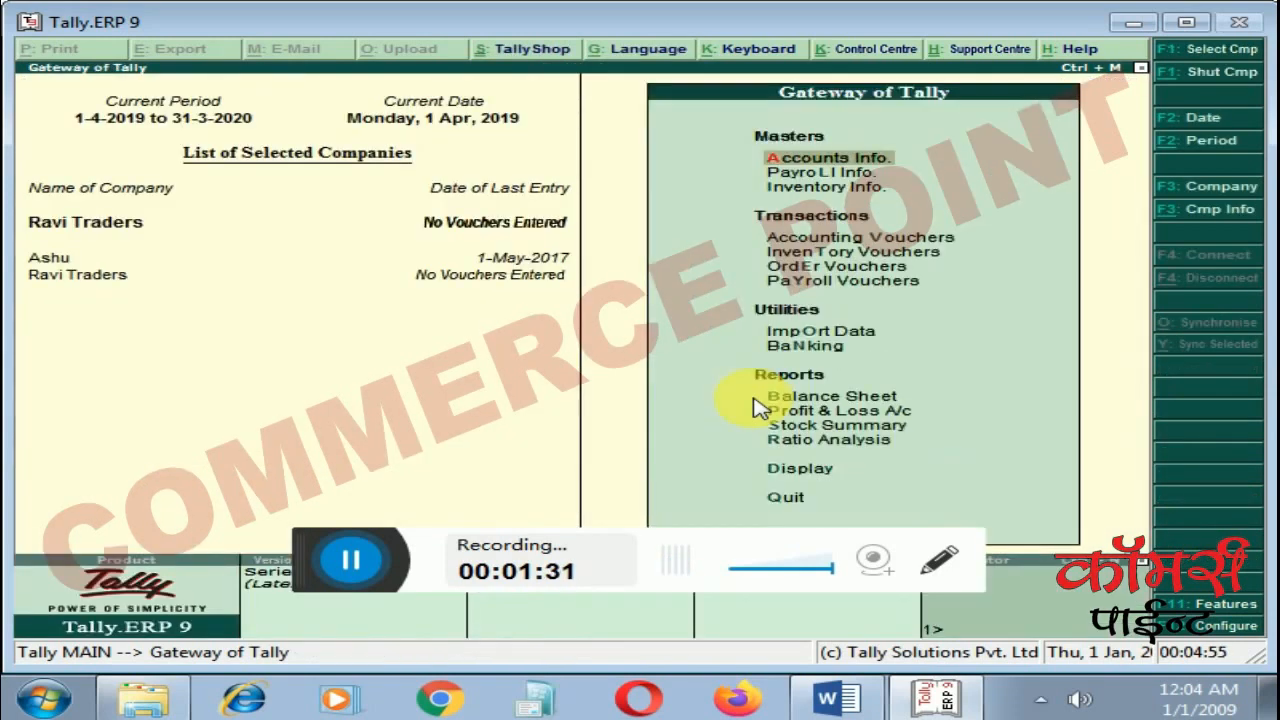
key("Return")
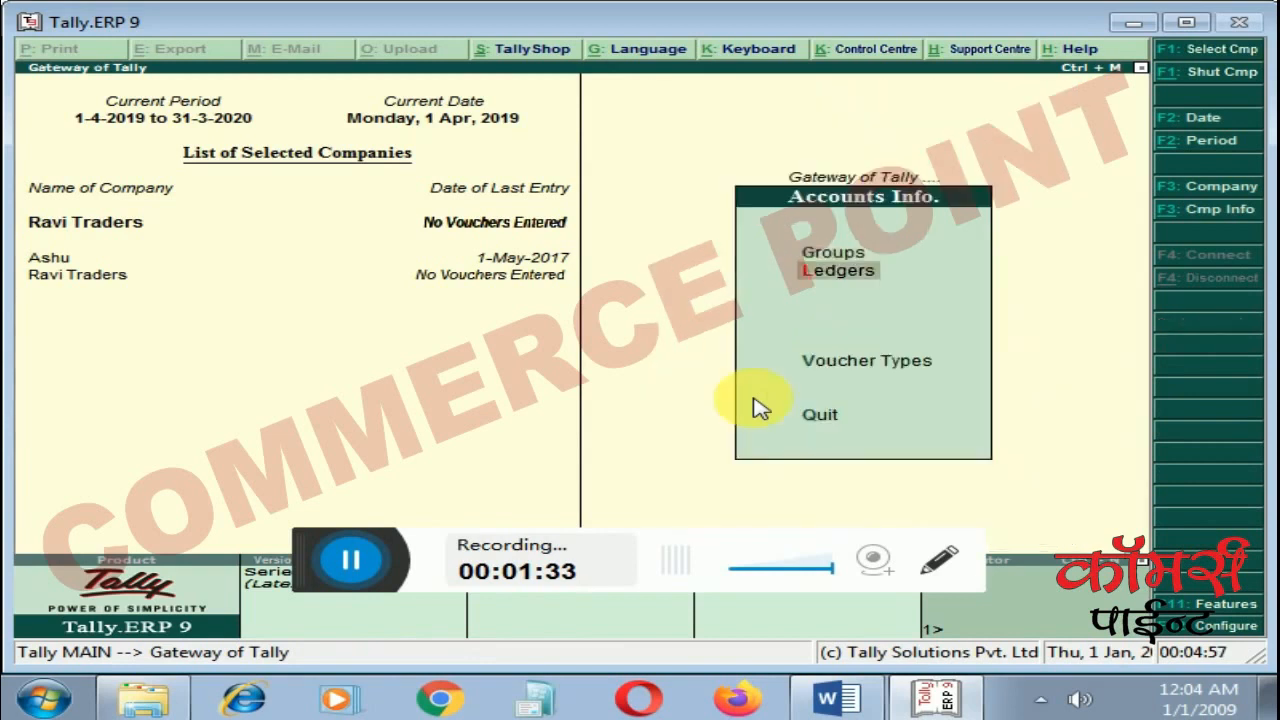
key("Return")
key("Return")
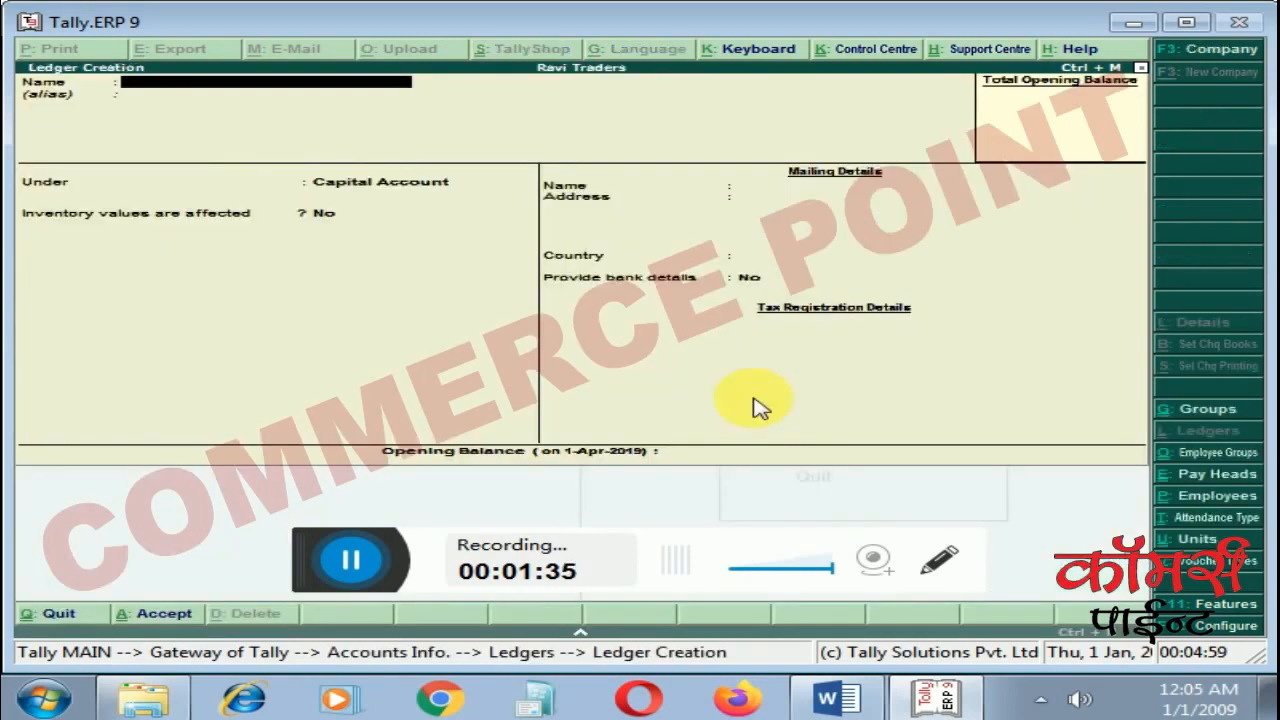
key("Escape")
Step: Display the details of the Compay's Capital ledger
key("Down")
key("Return")
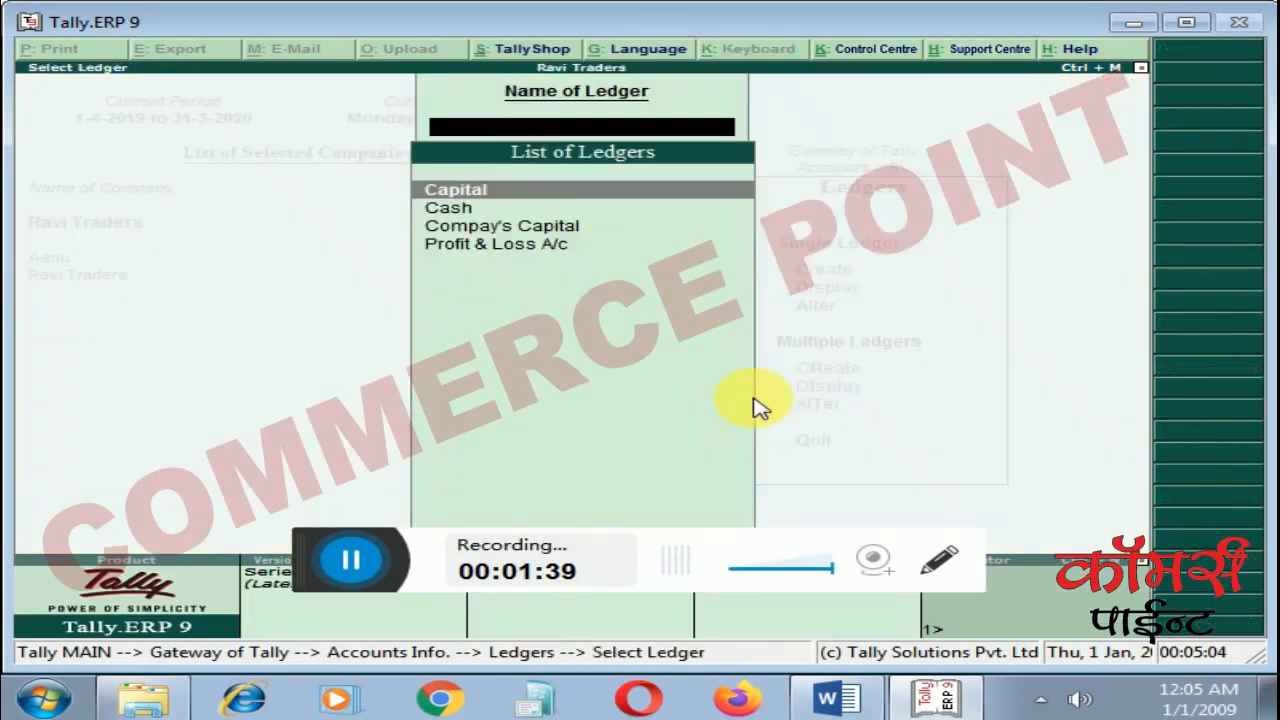
key("Down")
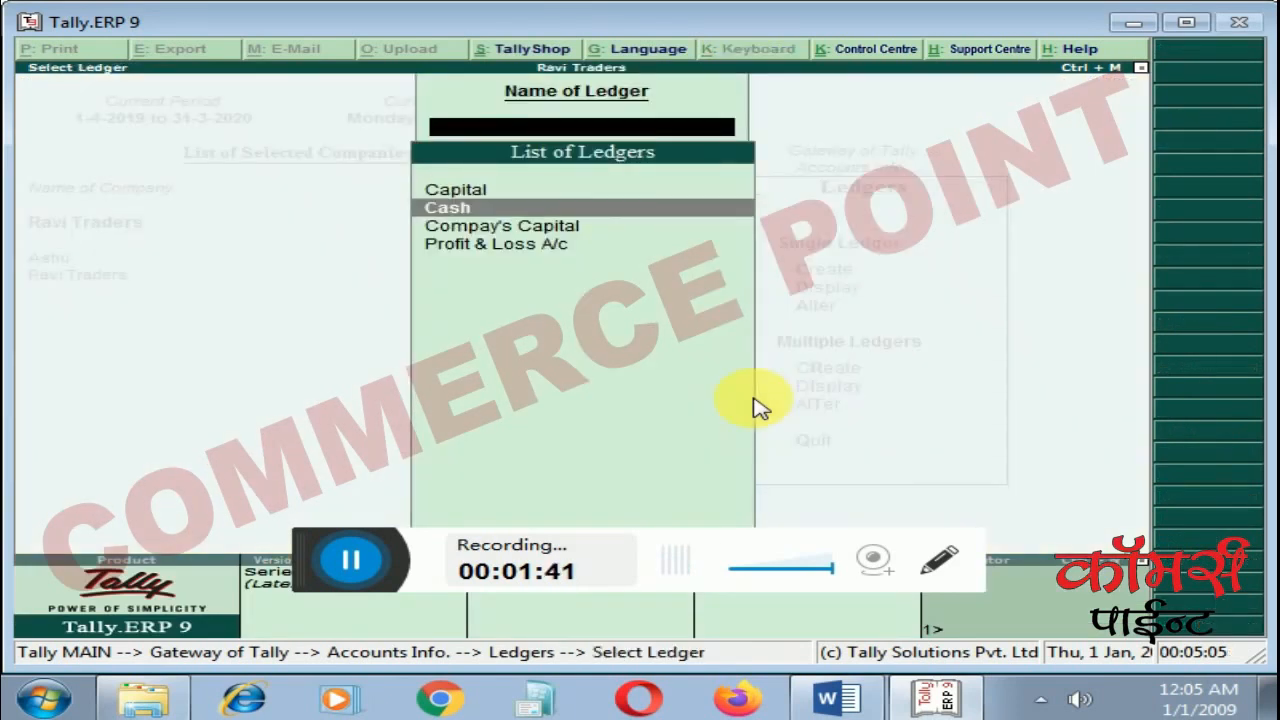
key("Up")
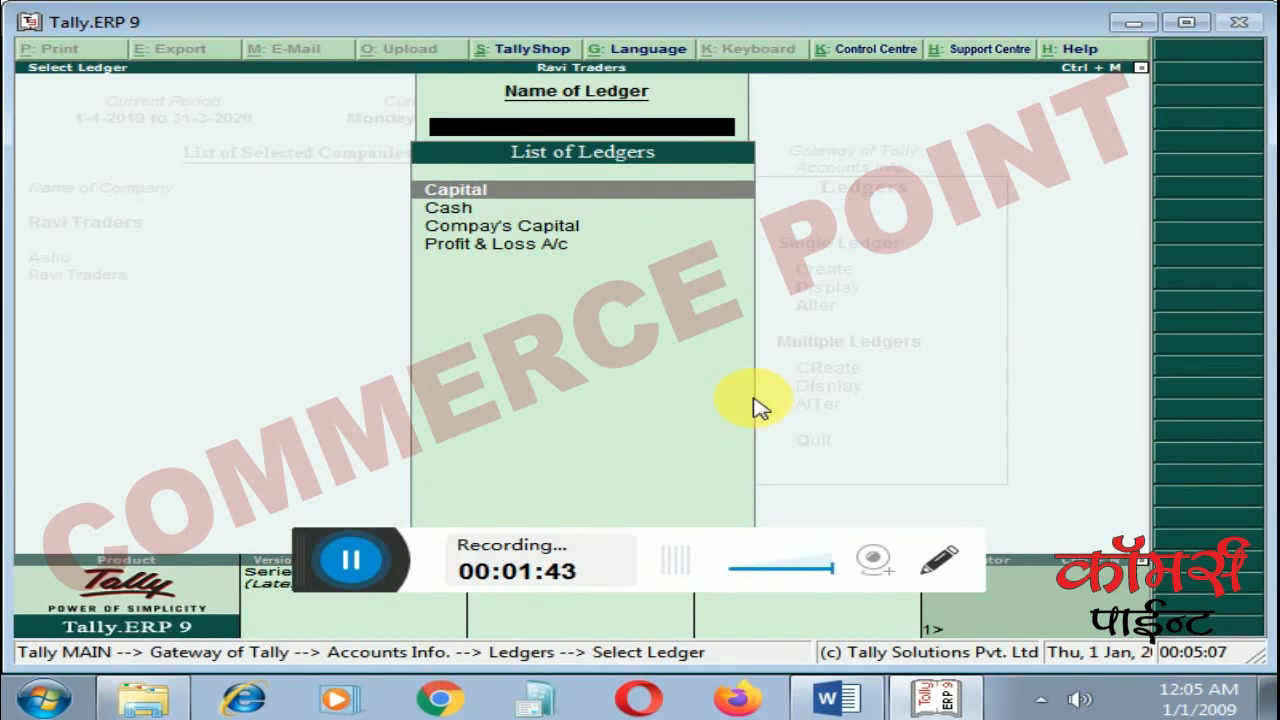
key("Down")
key("Down")
key("Return")
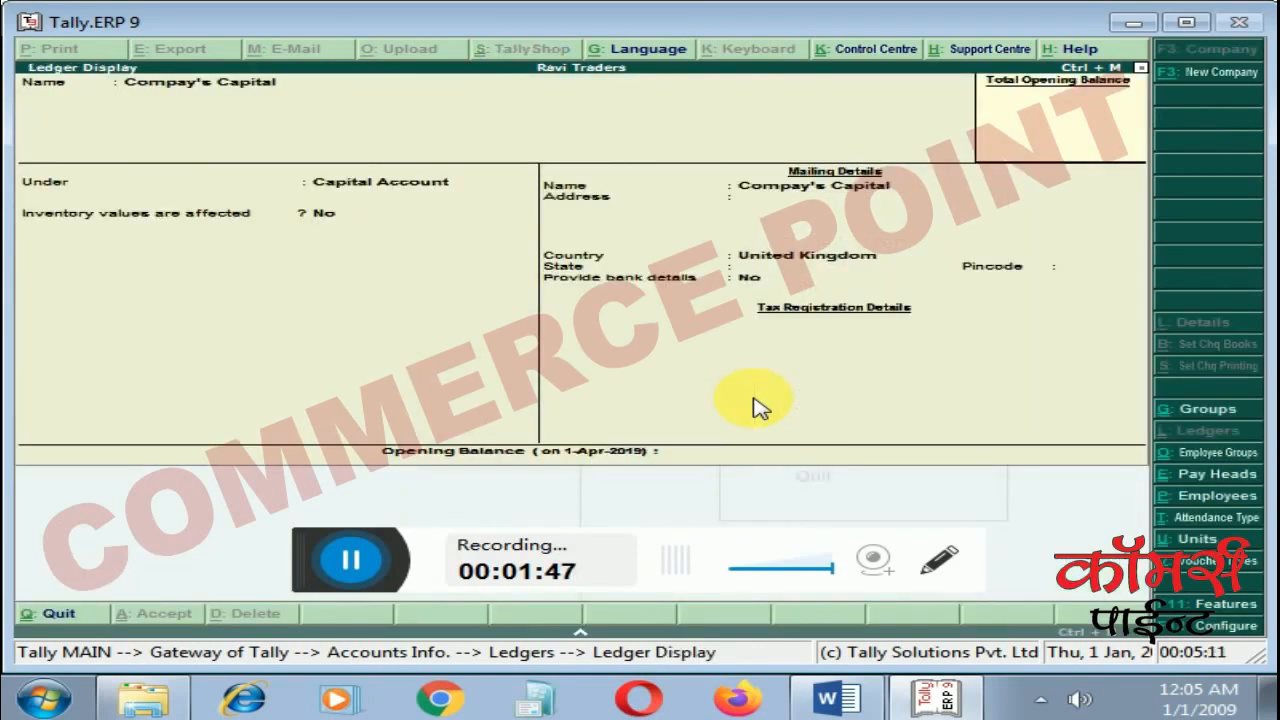
Step: Close the ledger display, return to the Gateway of Tally and open accounting voucher entry
key("Escape")
key("Escape")
key("Escape")
key("Escape")
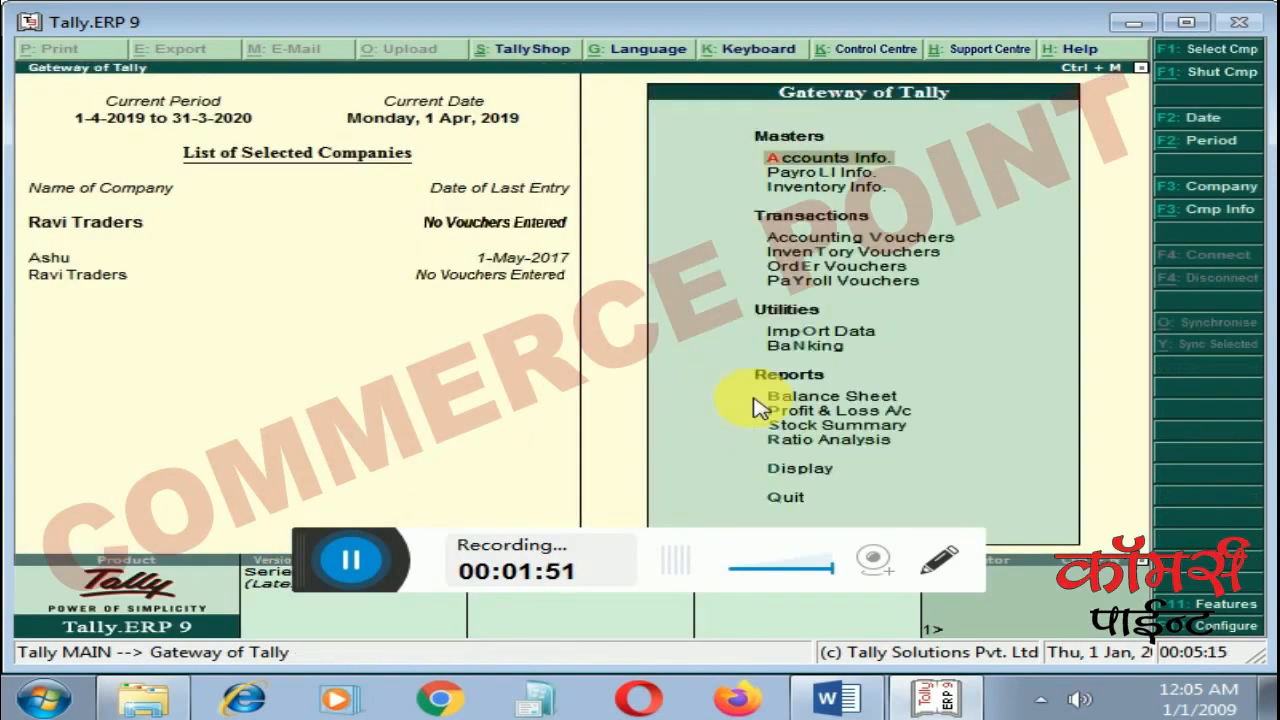
key("Down")
key("Down")
key("Down")
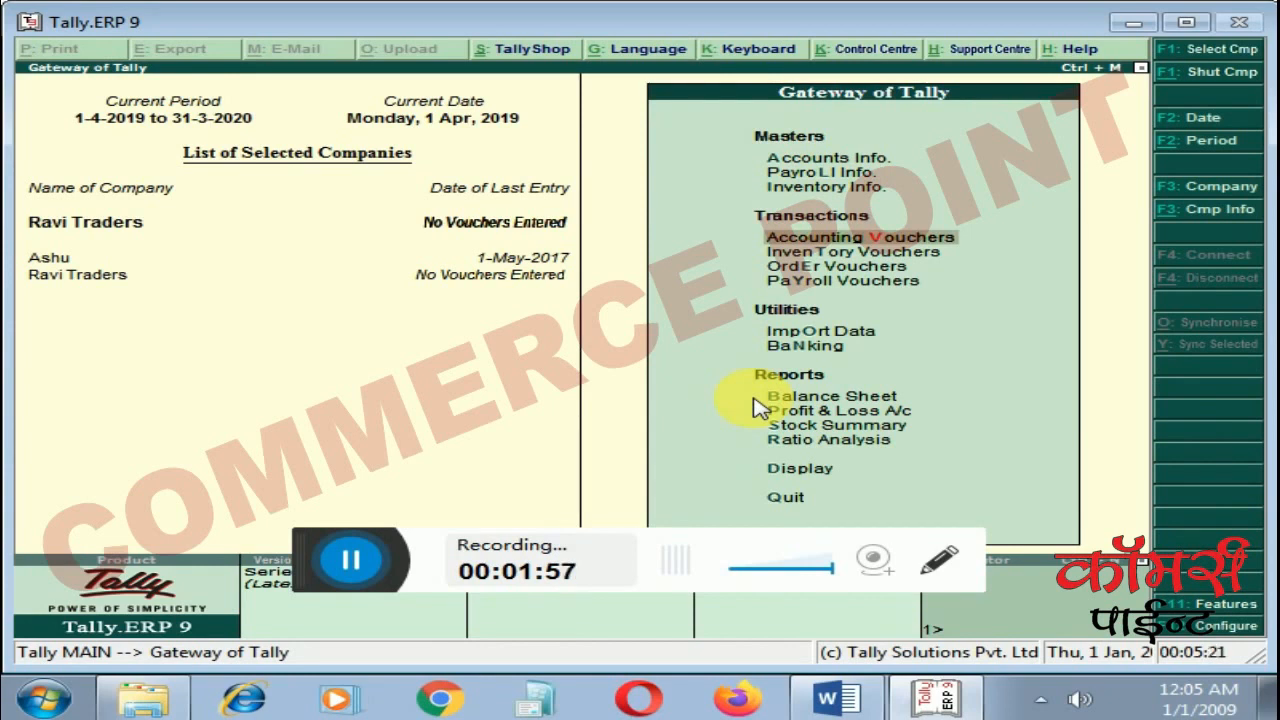
key("Return")
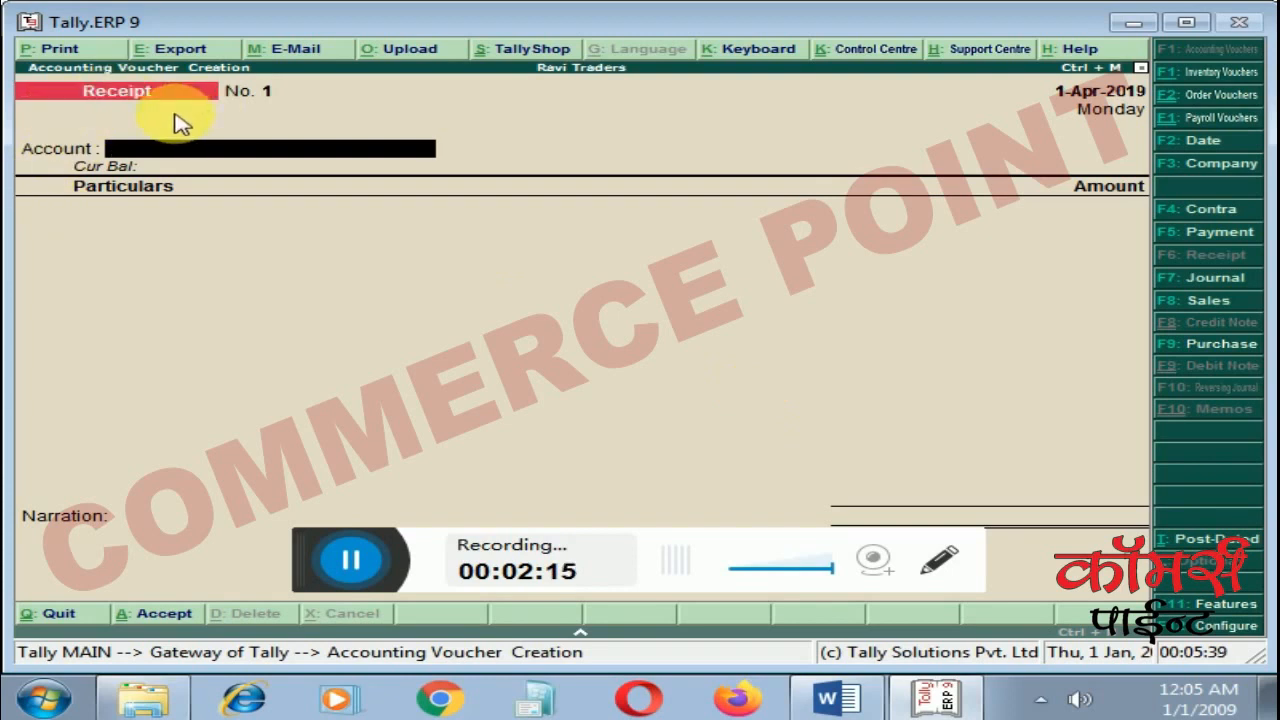
Step: Look through the Payment, Receipt and Contra voucher types, finishing on a Receipt voucher
key("F5")
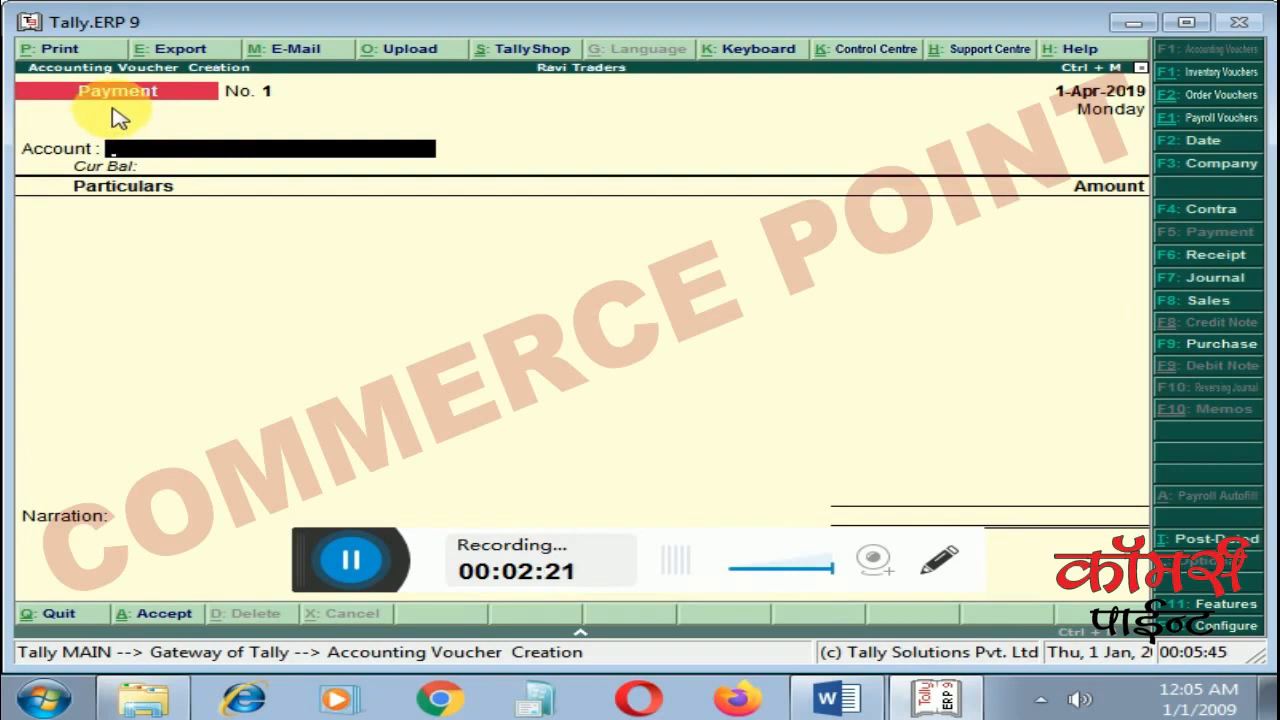
key("F6")
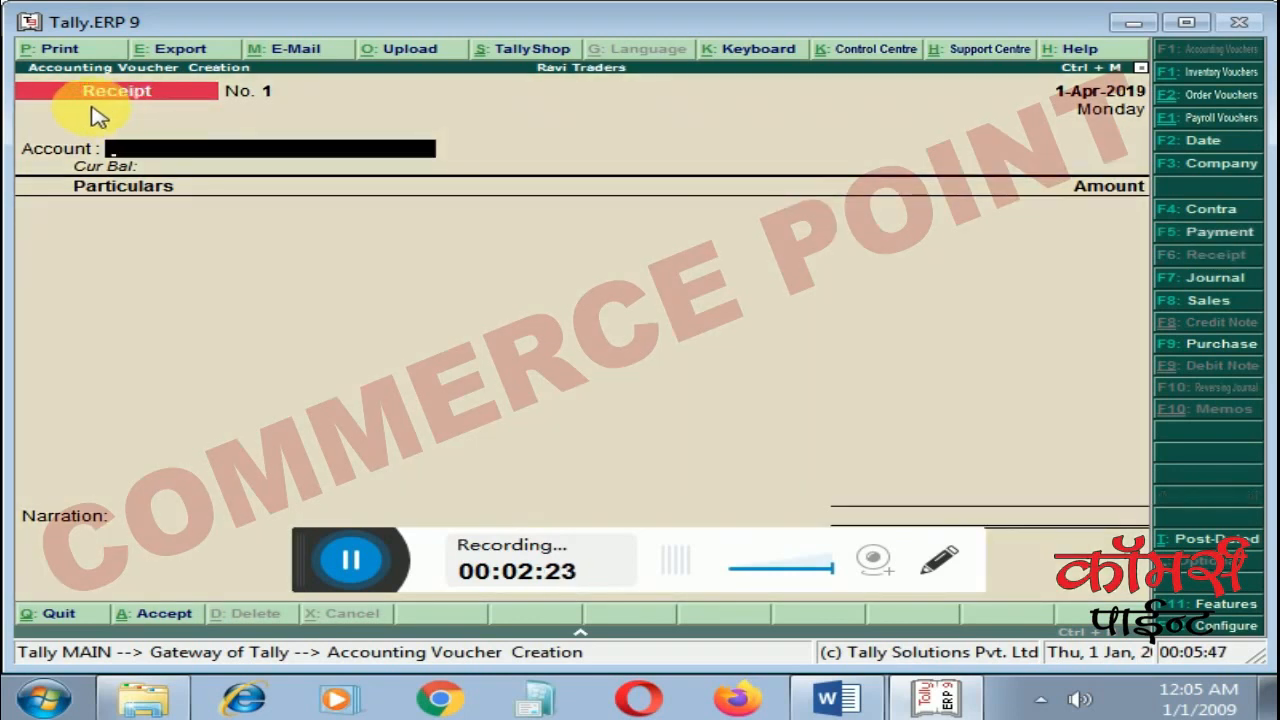
key("F4")
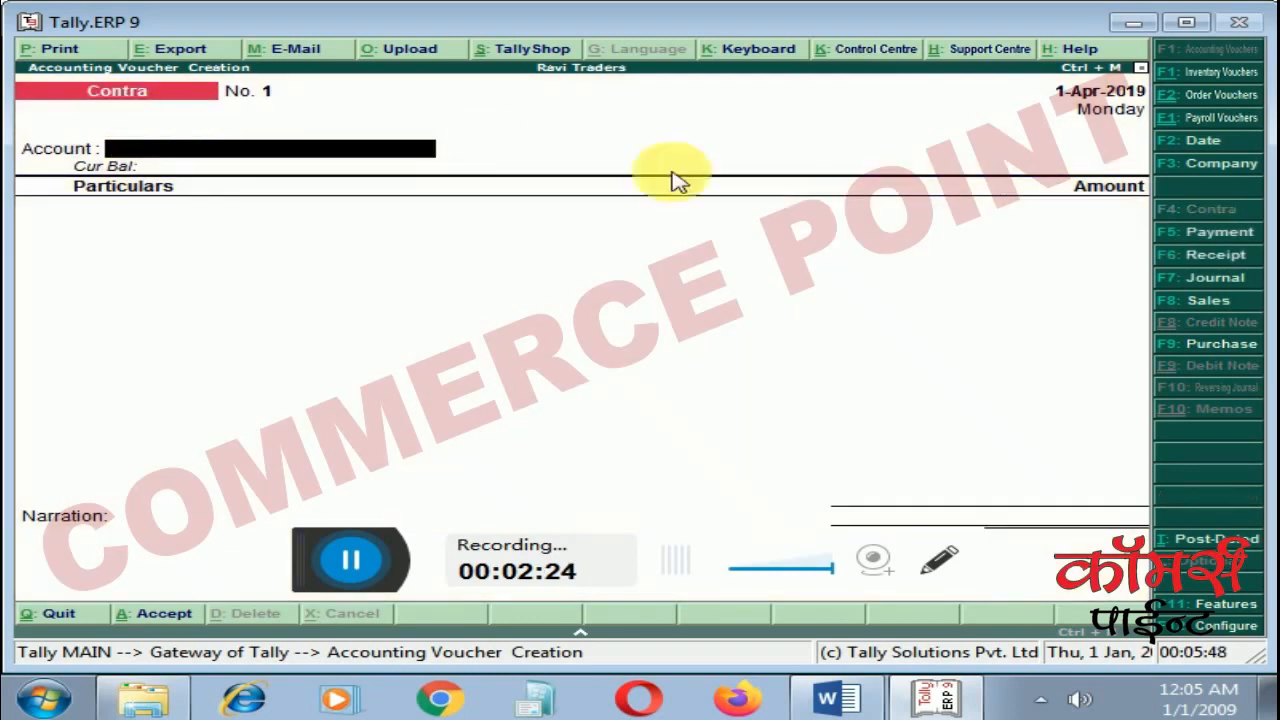
left_click(1213, 258)
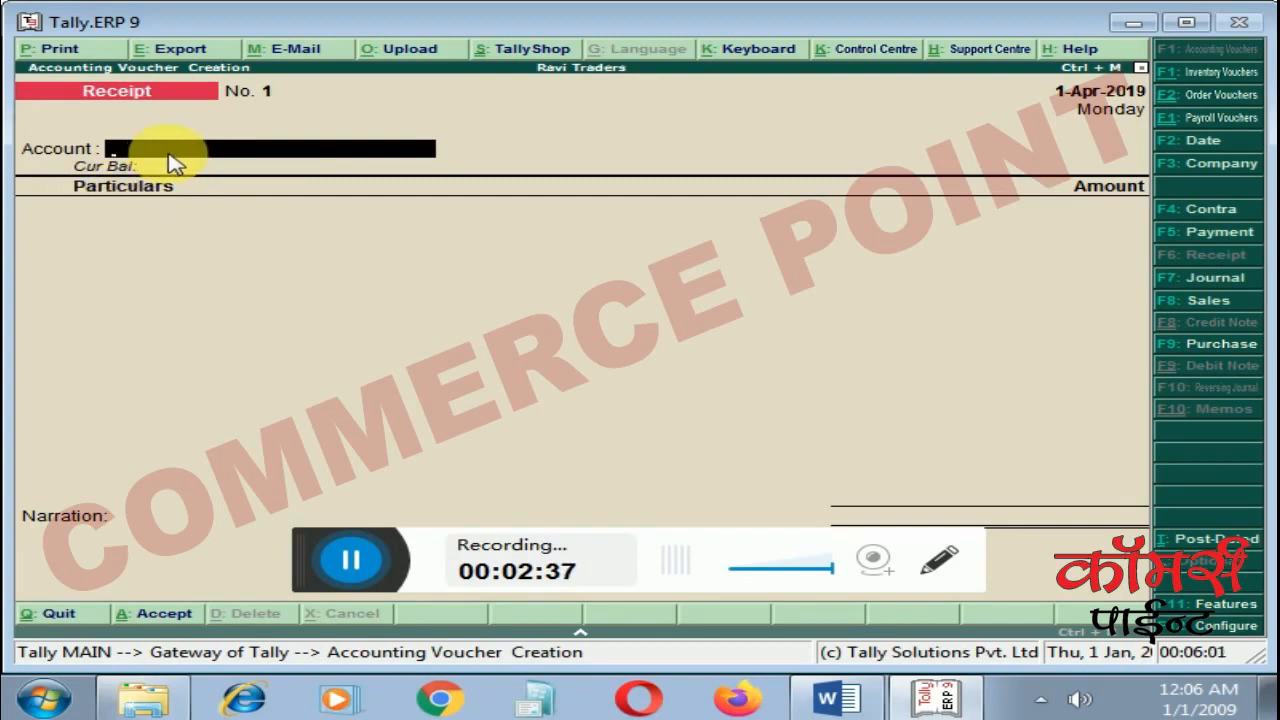
Step: Set the receipt voucher's account to Cash and choose Compay's Capital as the first particulars ledger
type("Cash")
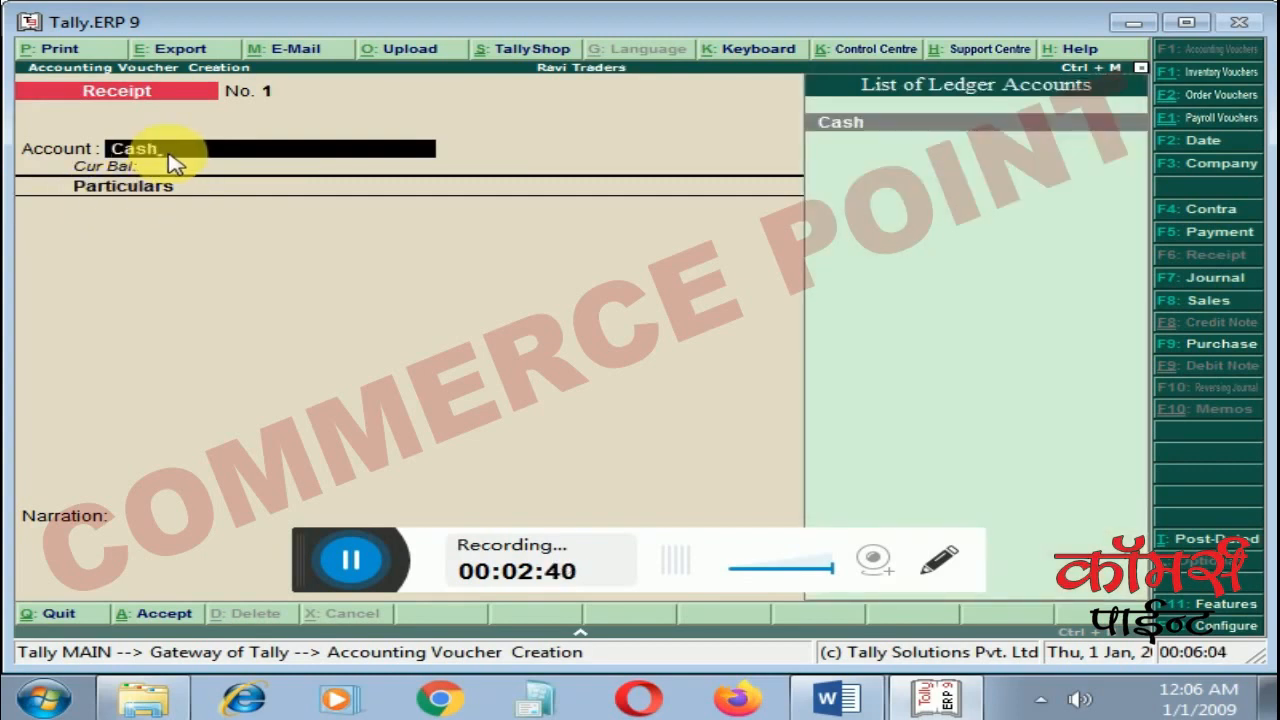
key("Return")
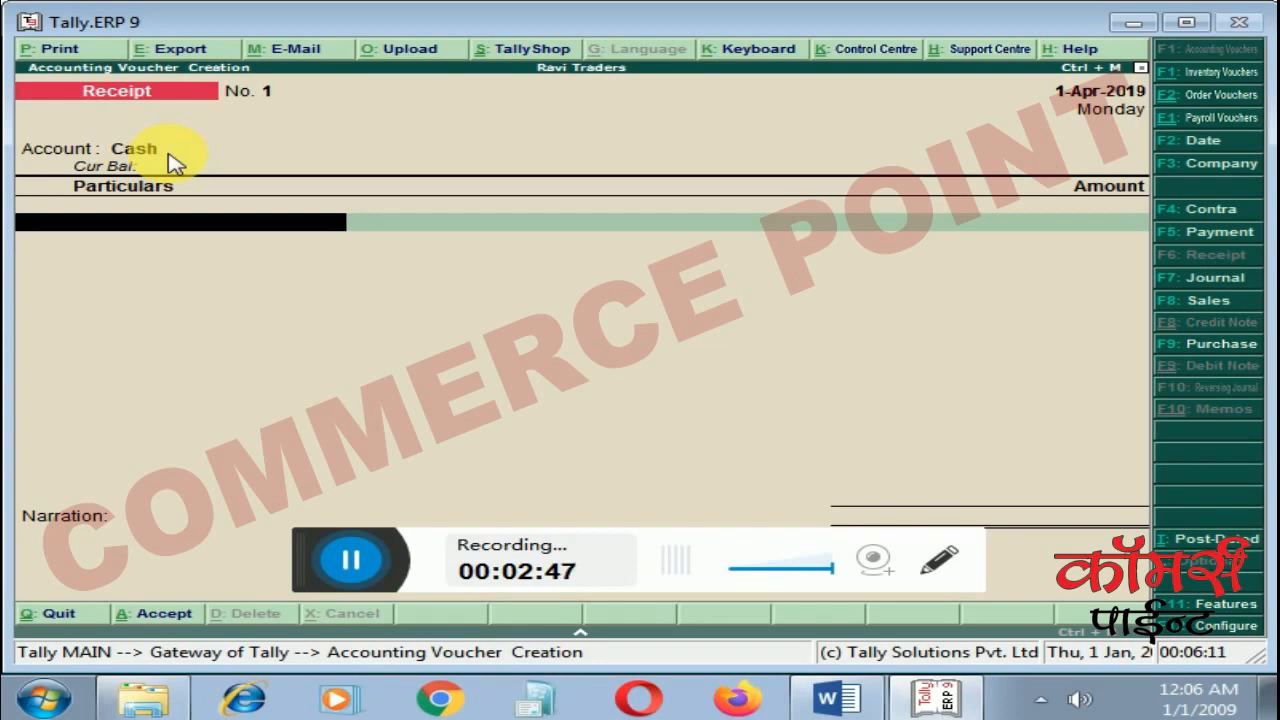
type("C")
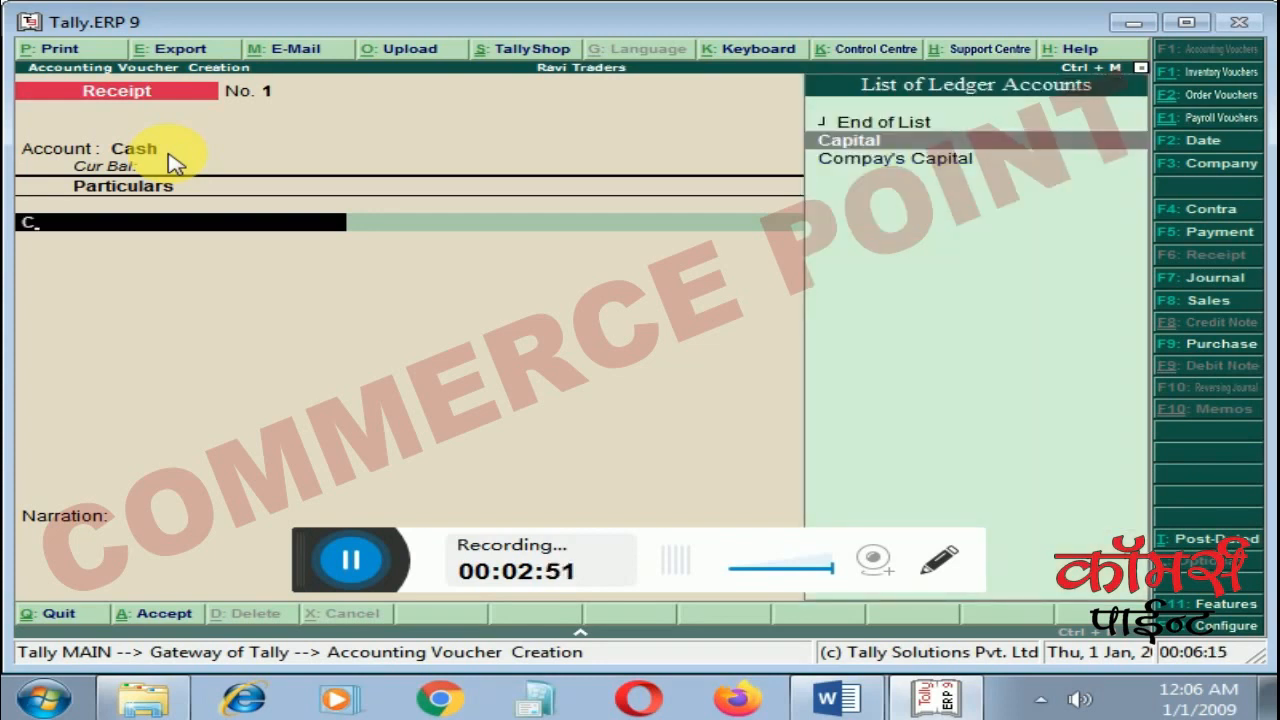
key("Down")
key("Up")
key("Down")
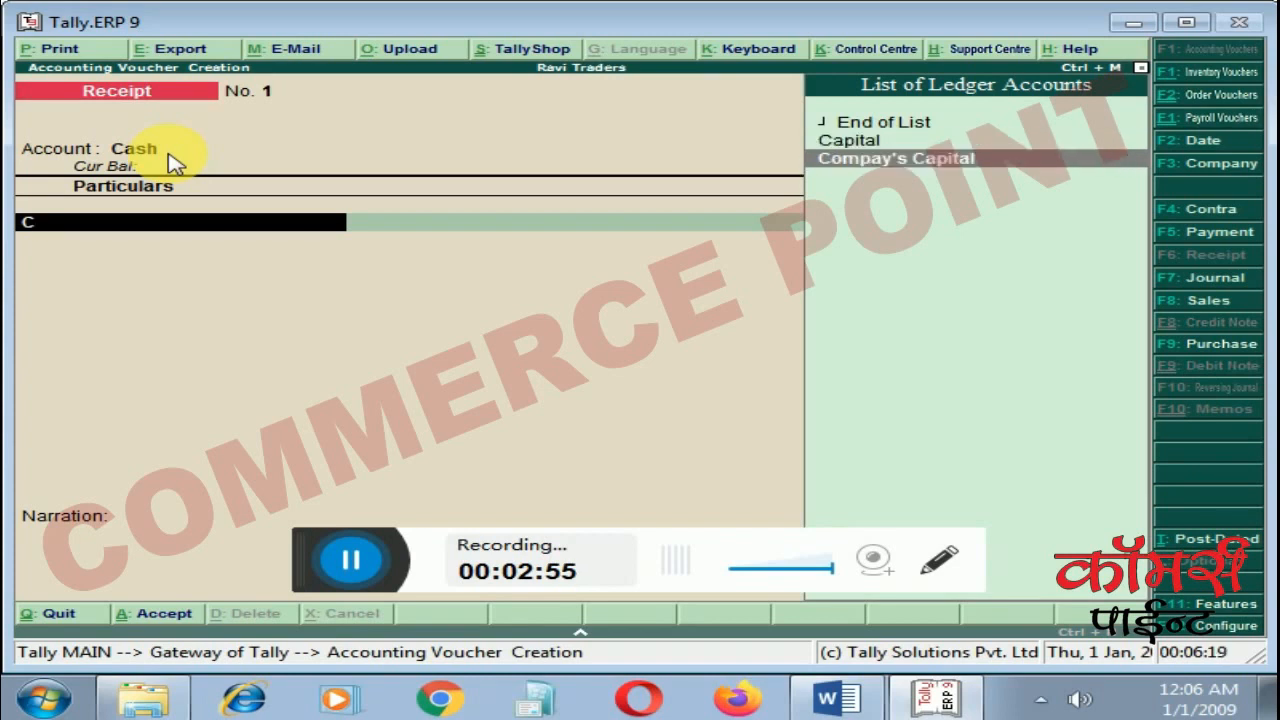
key("Return")
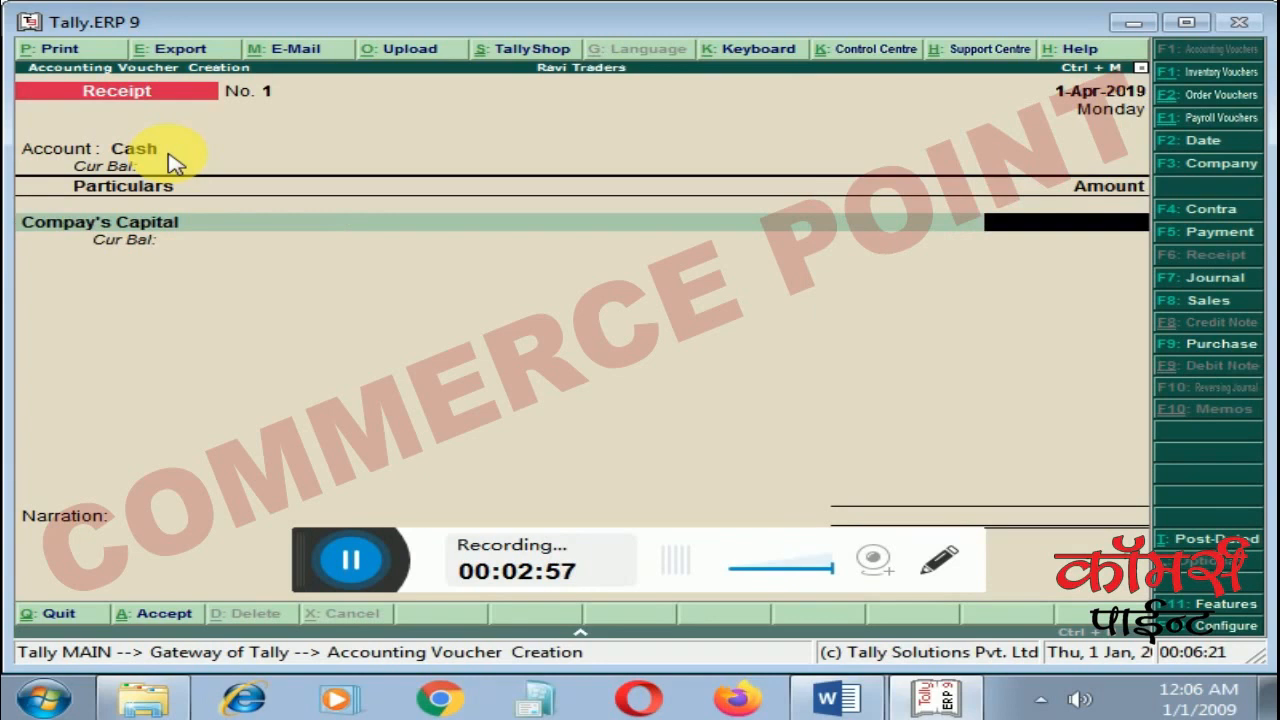
Step: Change the particulars ledger to Capital, enter an amount of 200000 and end the particulars list
key("BackSpace")
key("Up")
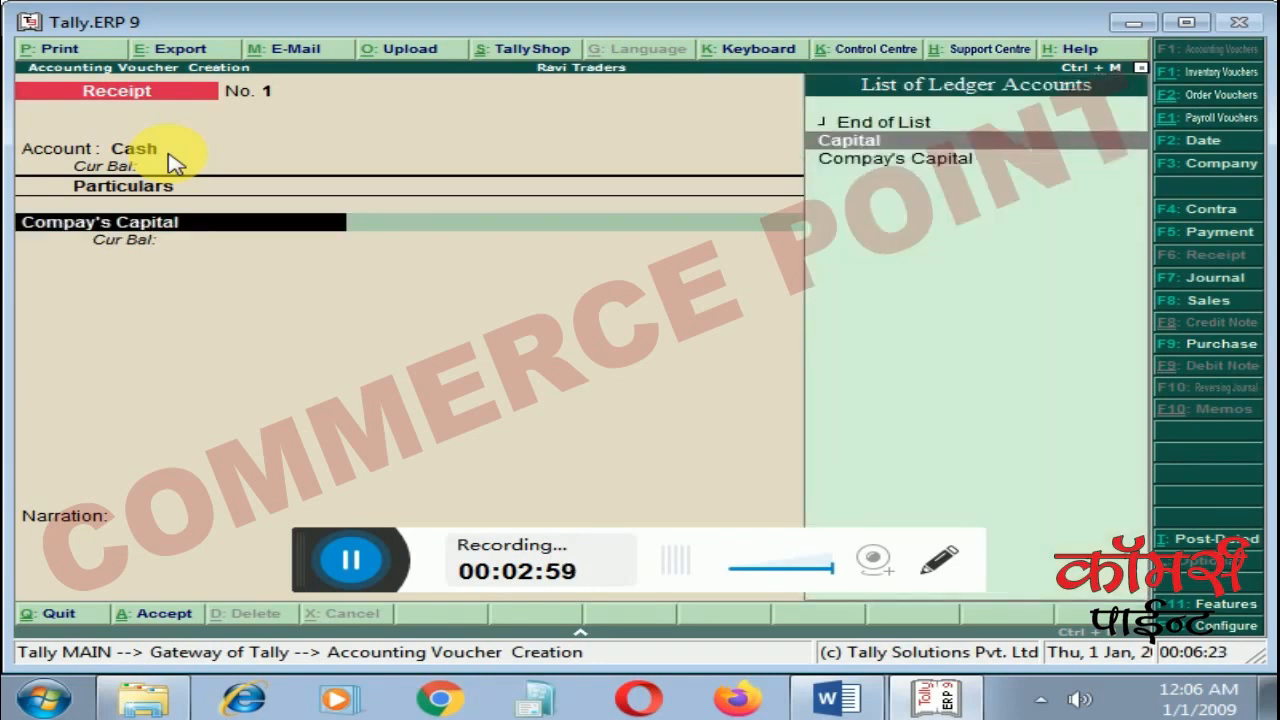
key("Return")
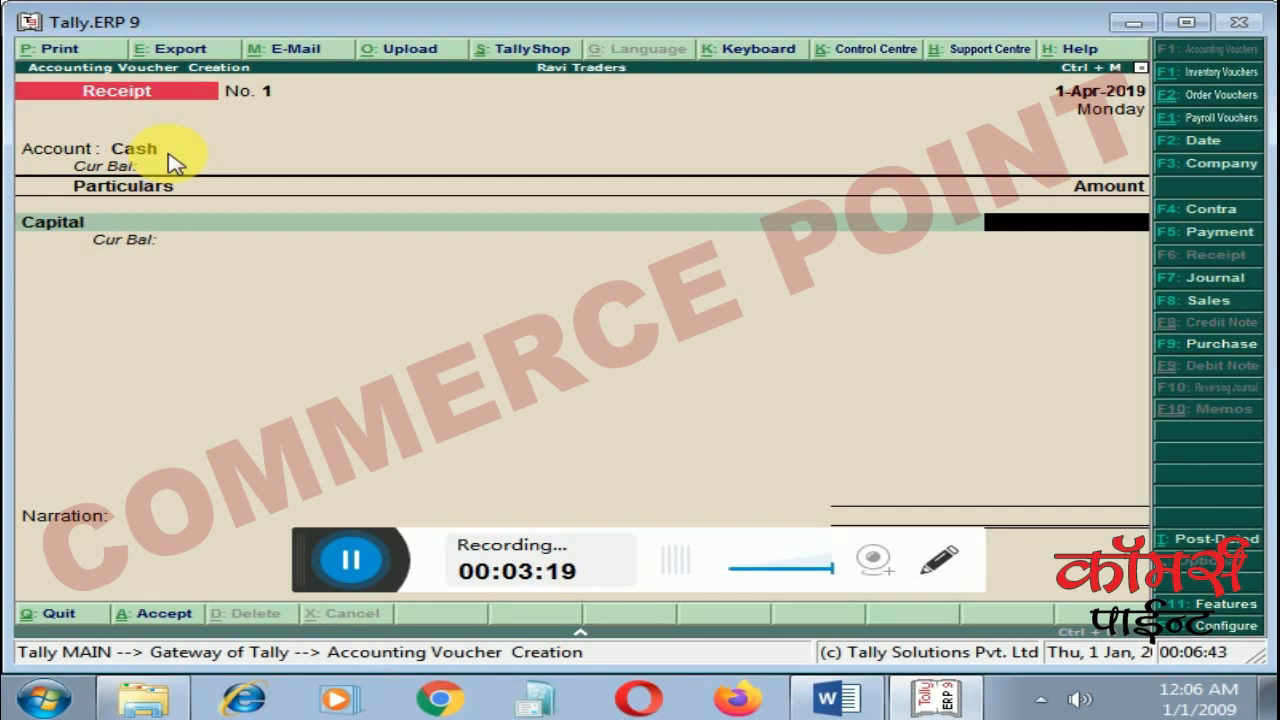
type("200000")
key("Return")
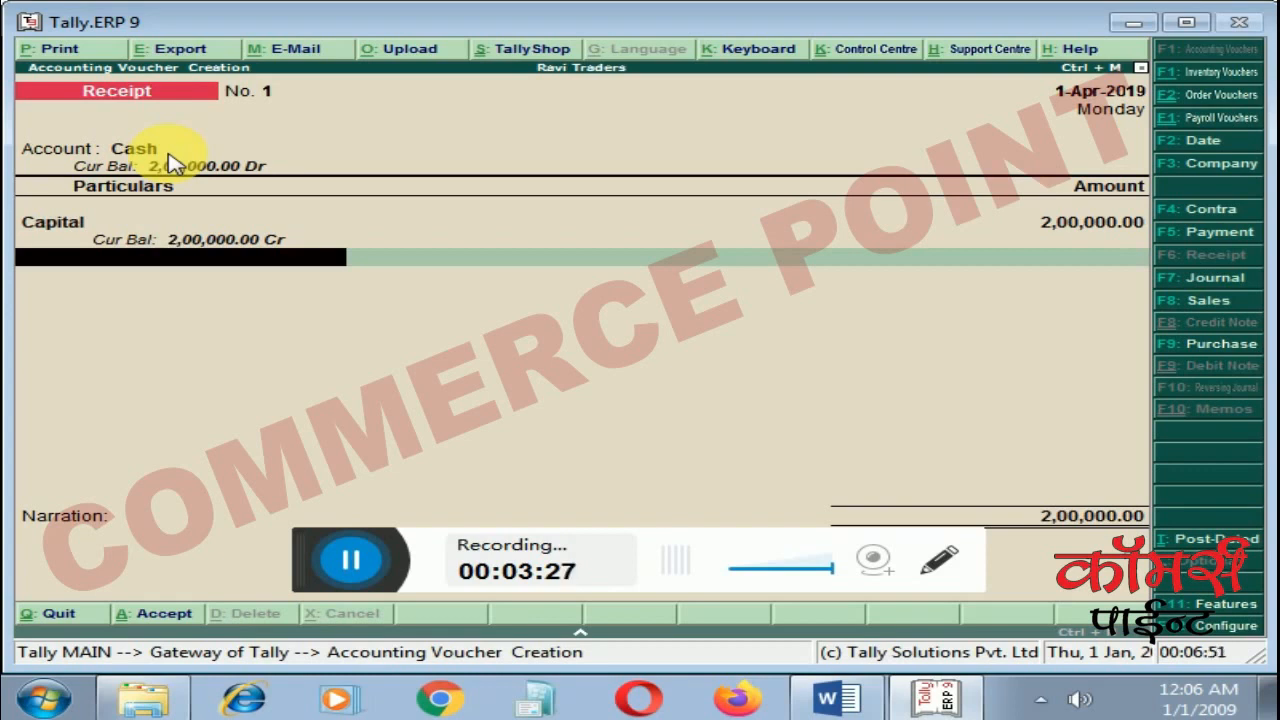
key("BackSpace")
key("Return")
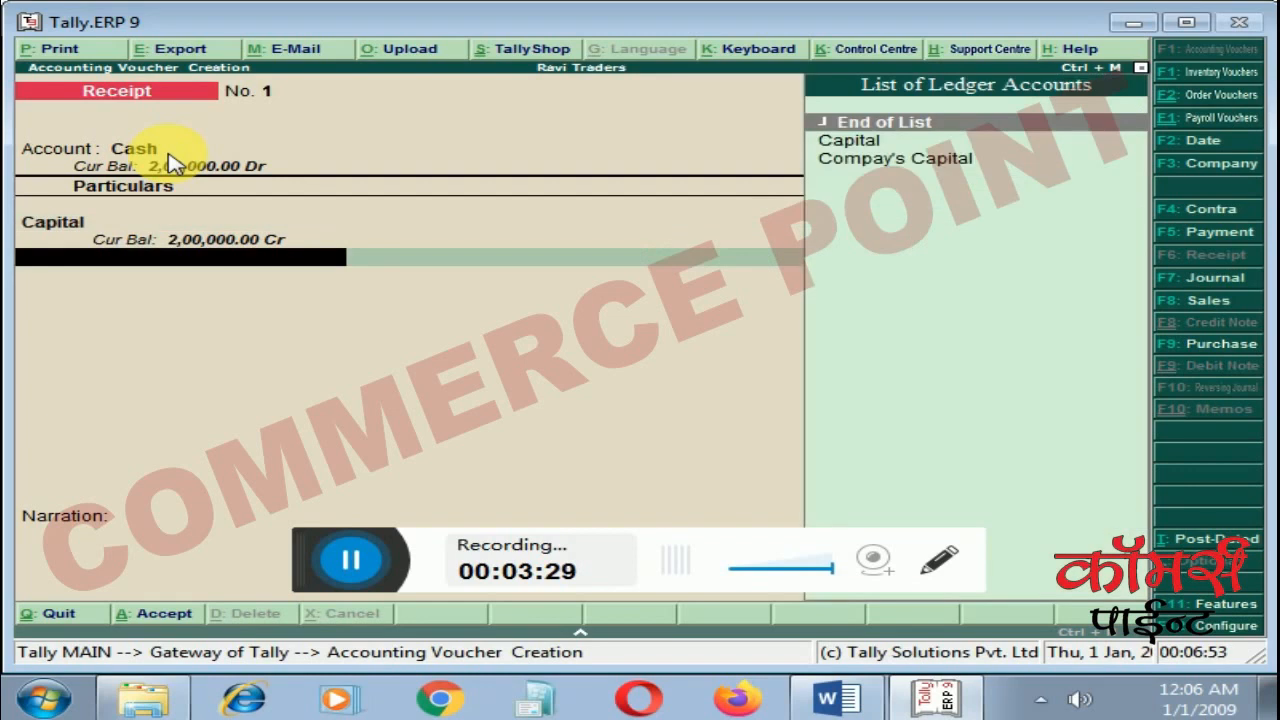
key("Return")
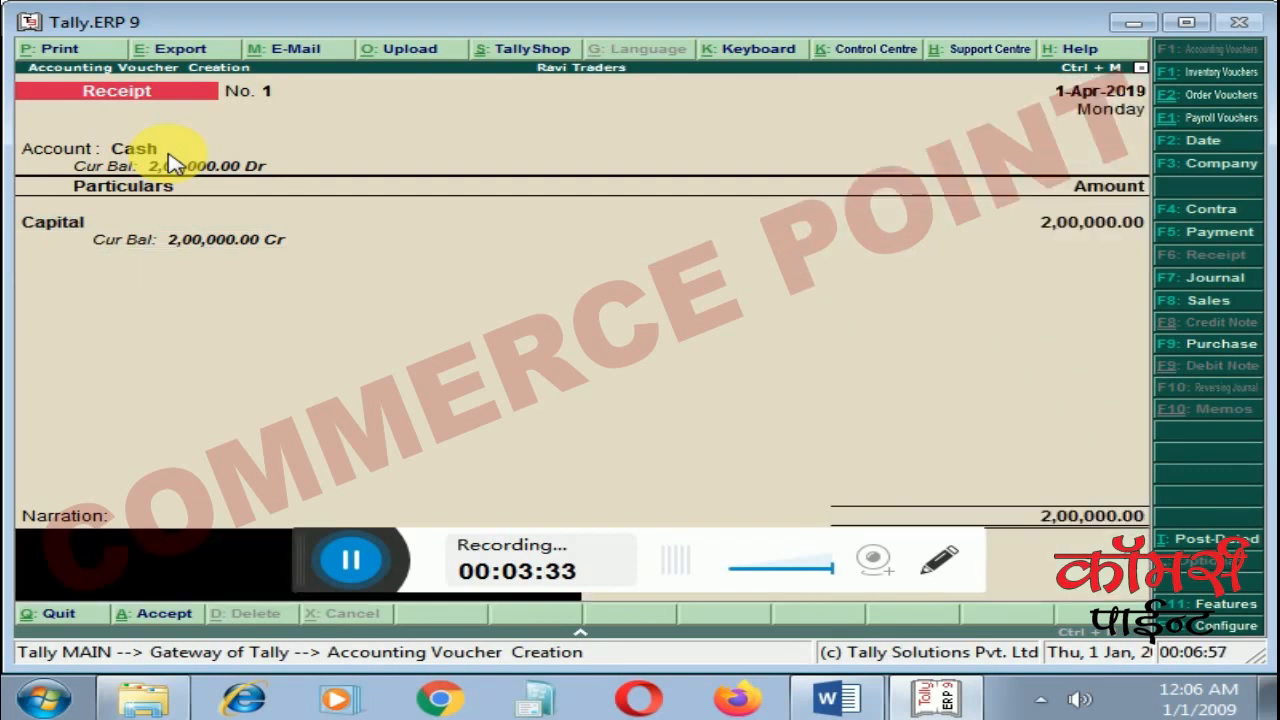
Step: Enter the narration "Being business started with cash" and save the receipt voucher
type("V")
type("B")
type("eing")
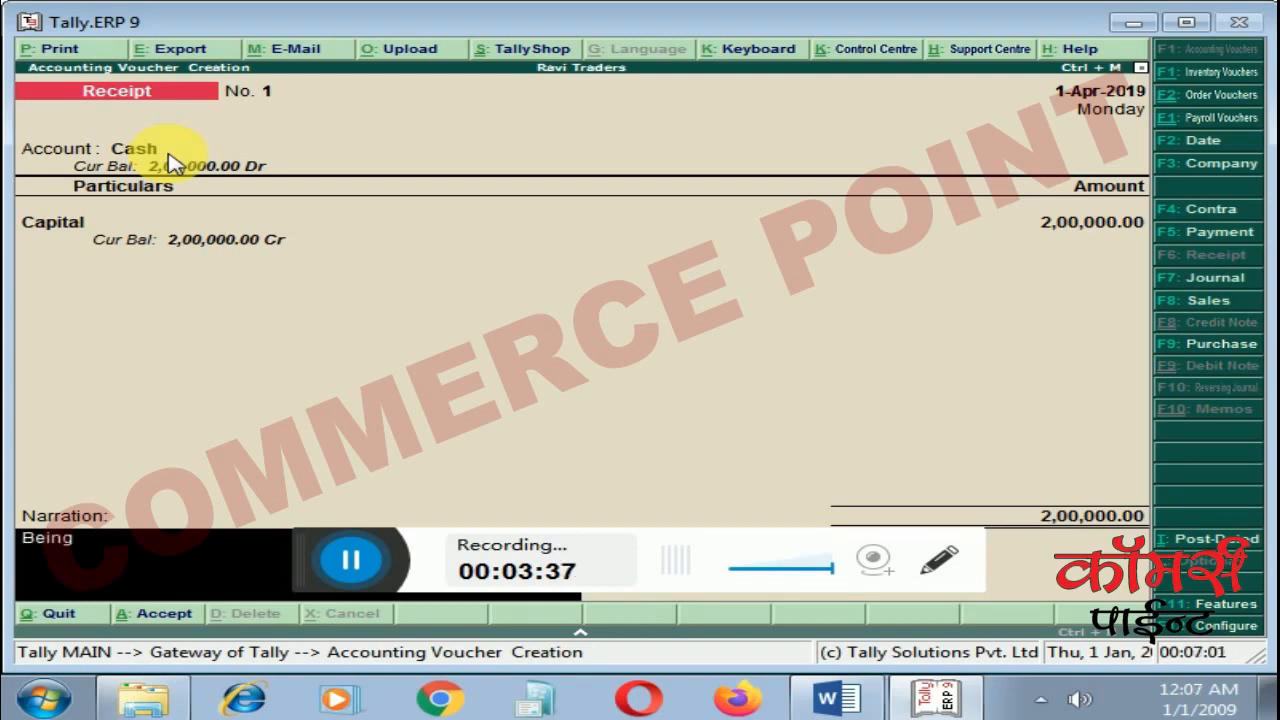
type(" business")
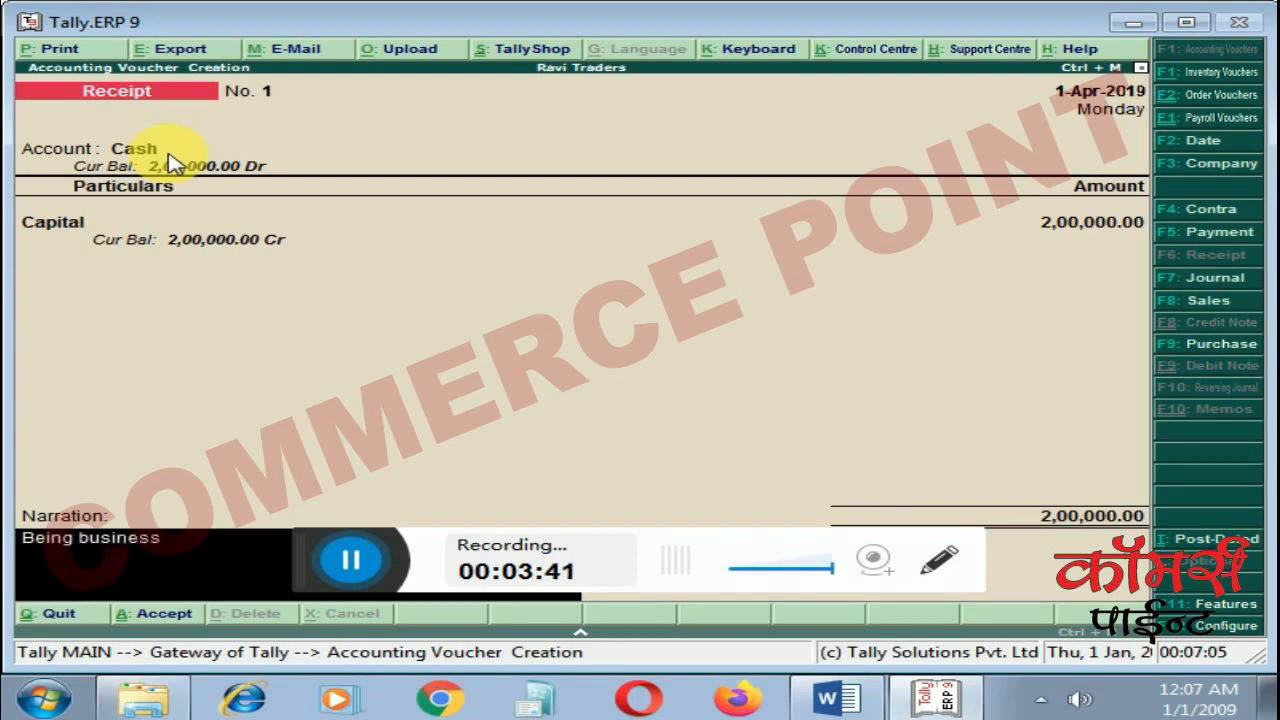
type(" started")
type(" iwt")
key("BackSpace")
key("BackSpace")
key("BackSpace")
key("BackSpace")
type("with ca")
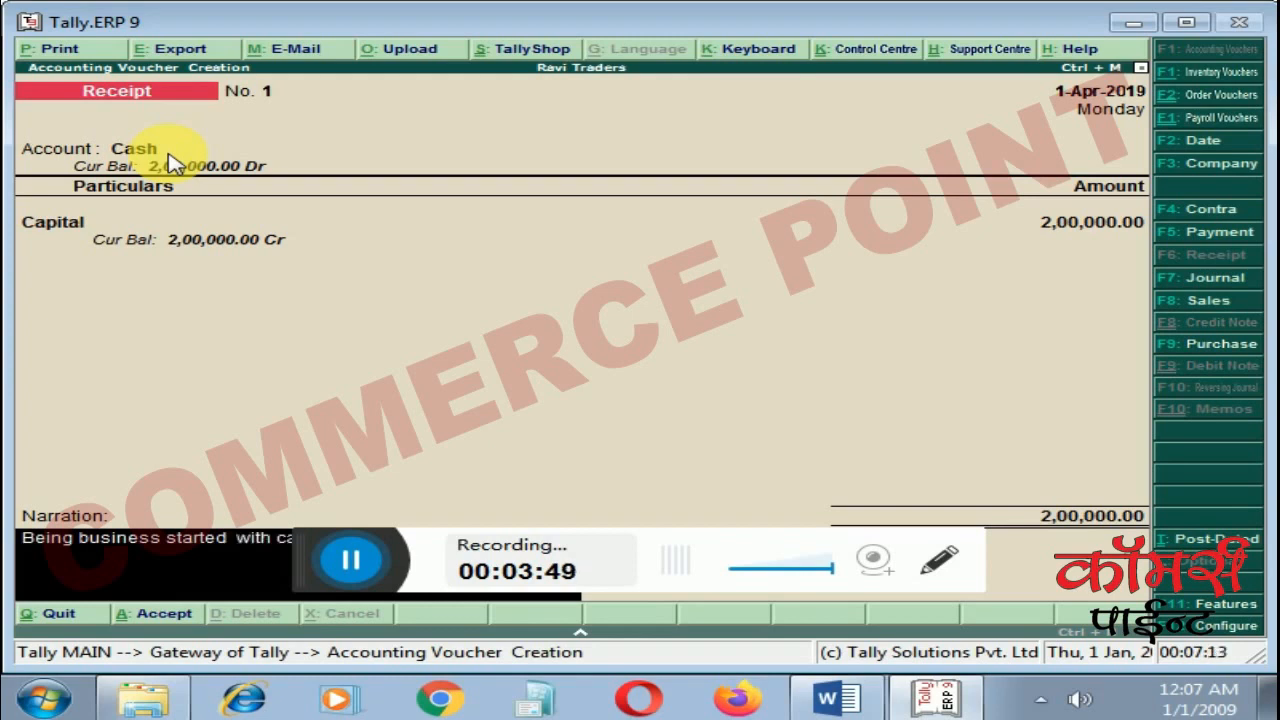
key("Return")
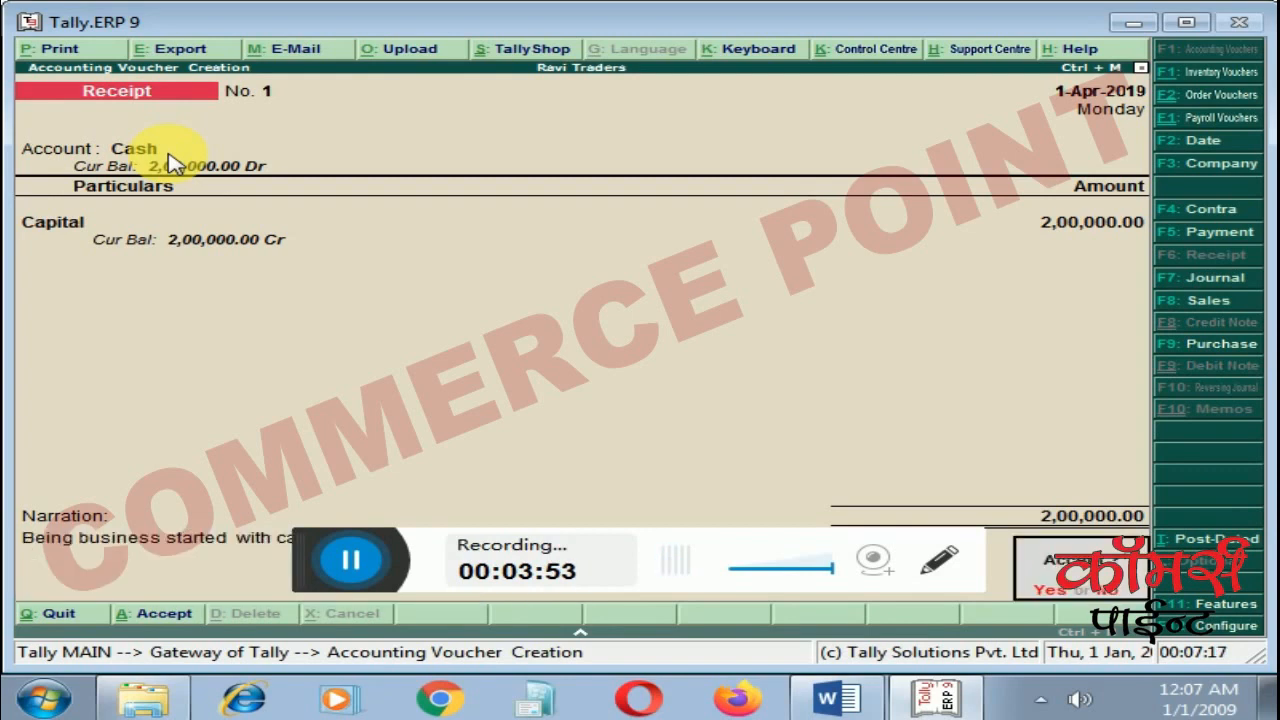
key("Return")
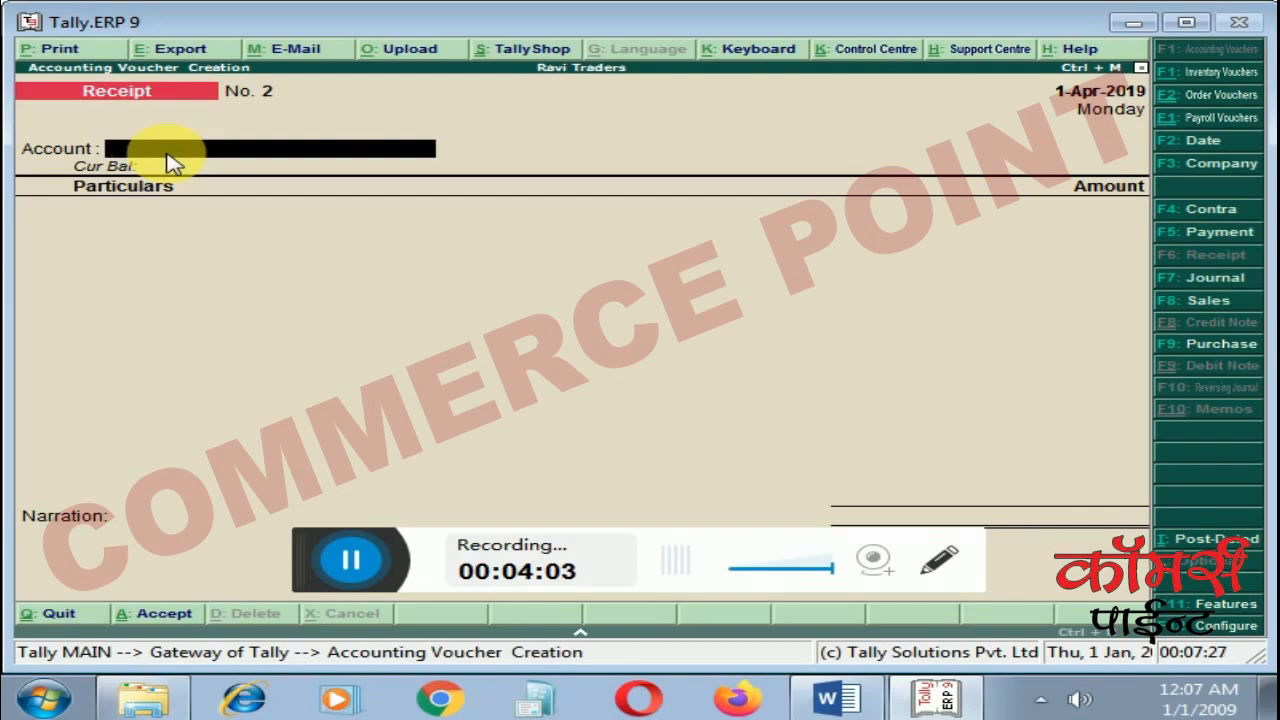
Step: Leave voucher entry, review the company's Balance Sheet and return to the Gateway of Tally
key("Escape")
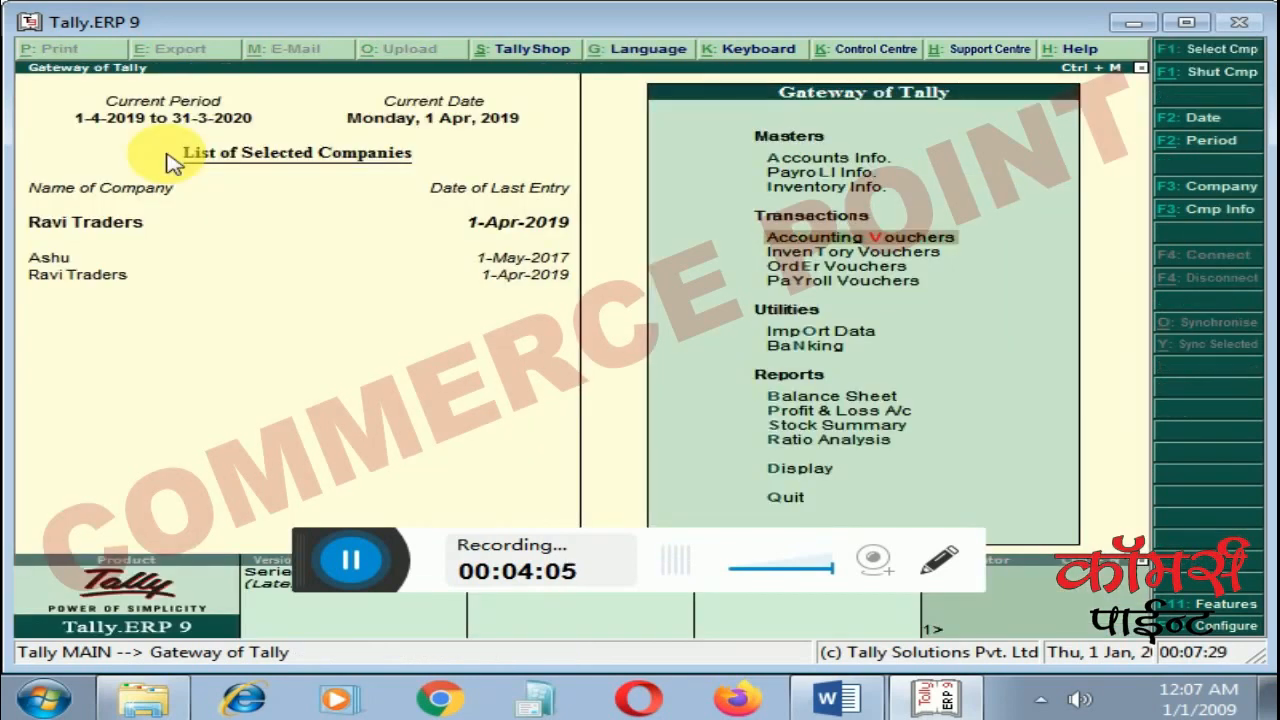
key("Down")
key("Down")
key("Down")
key("Down")
key("Down")
key("Down")
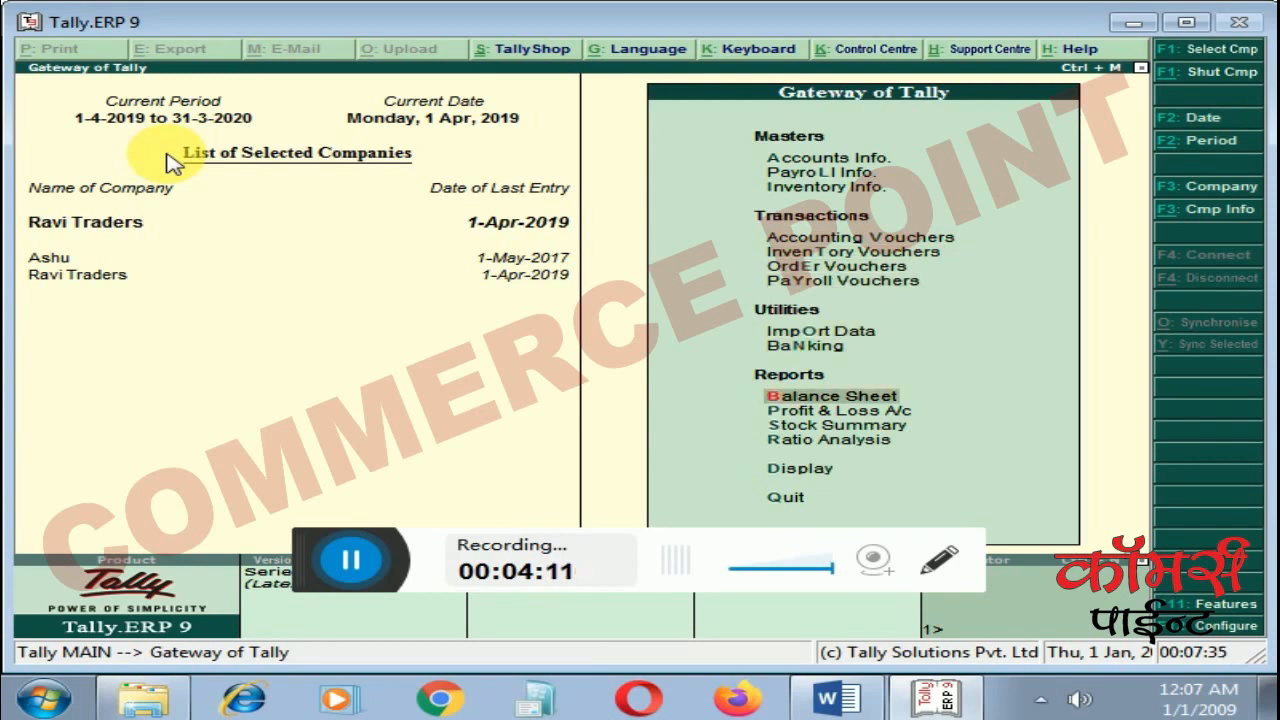
key("Return")
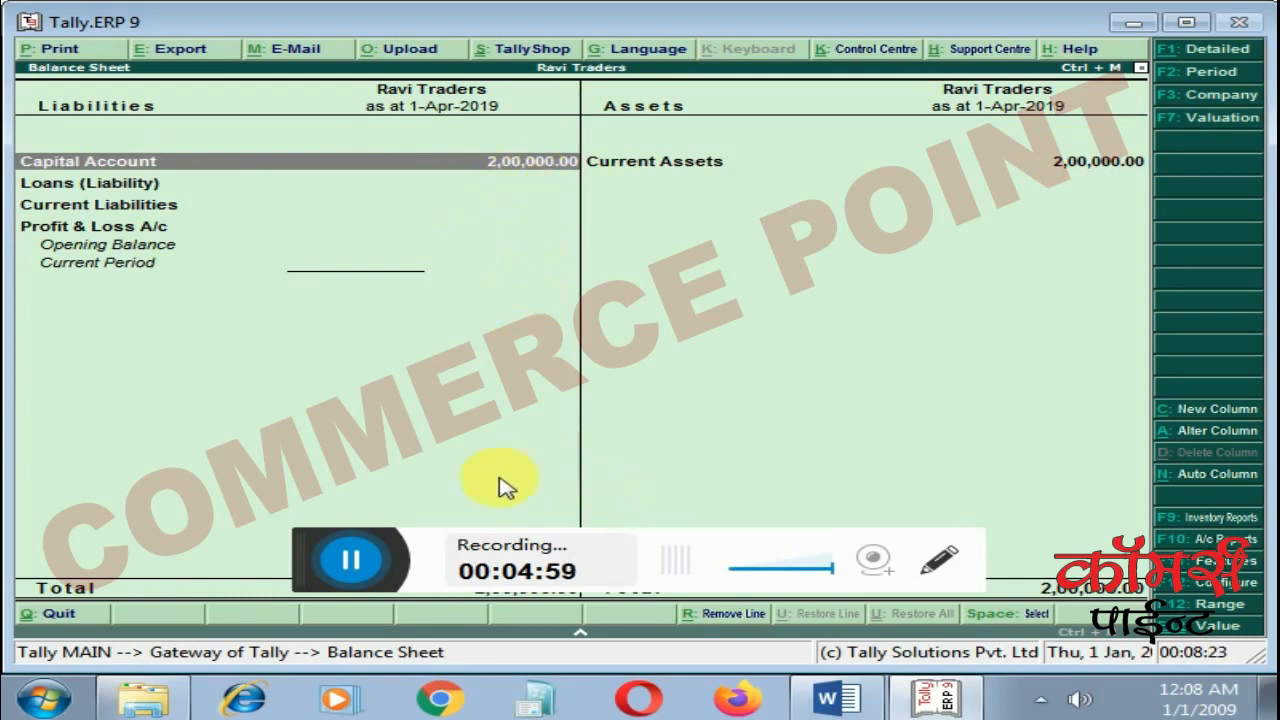
key("Escape")
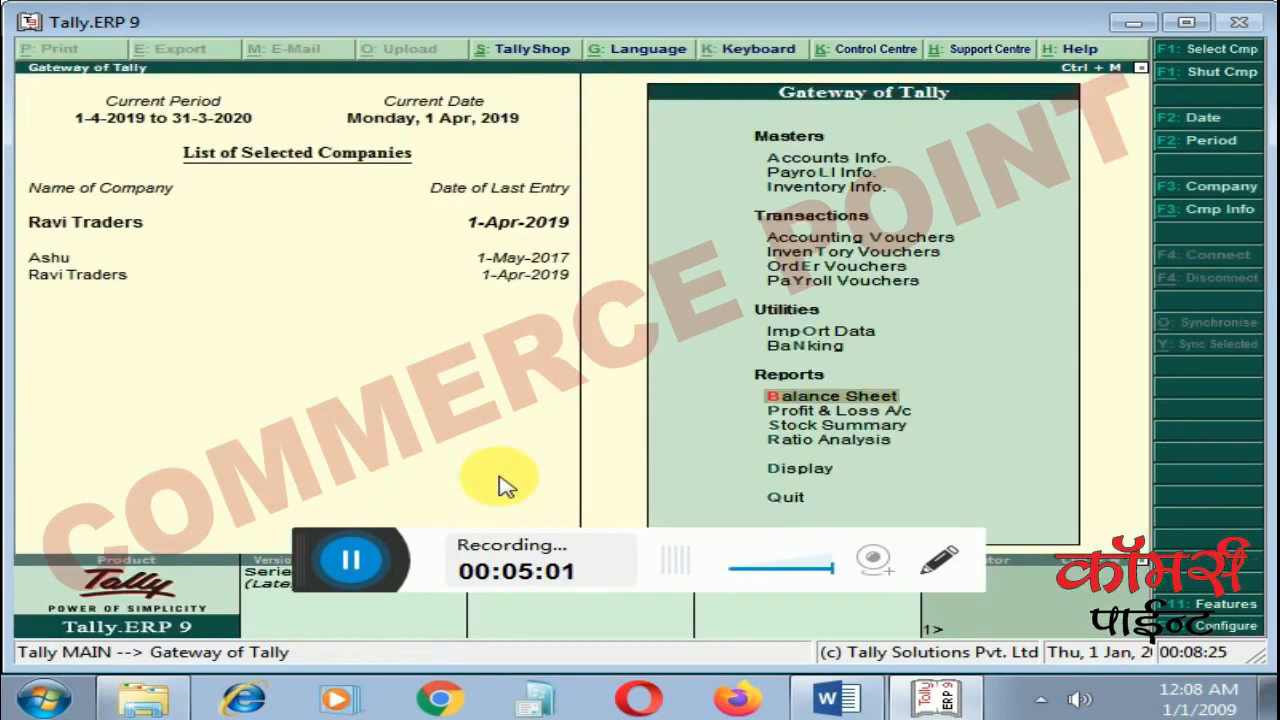
Step: Start creating a single ledger from Accounts Info. and name it Shop Rent, leaving the alias blank
key("Up")
key("Up")
key("Up")
key("Up")
key("Up")
key("Up")
key("Up")
key("Up")
key("Up")
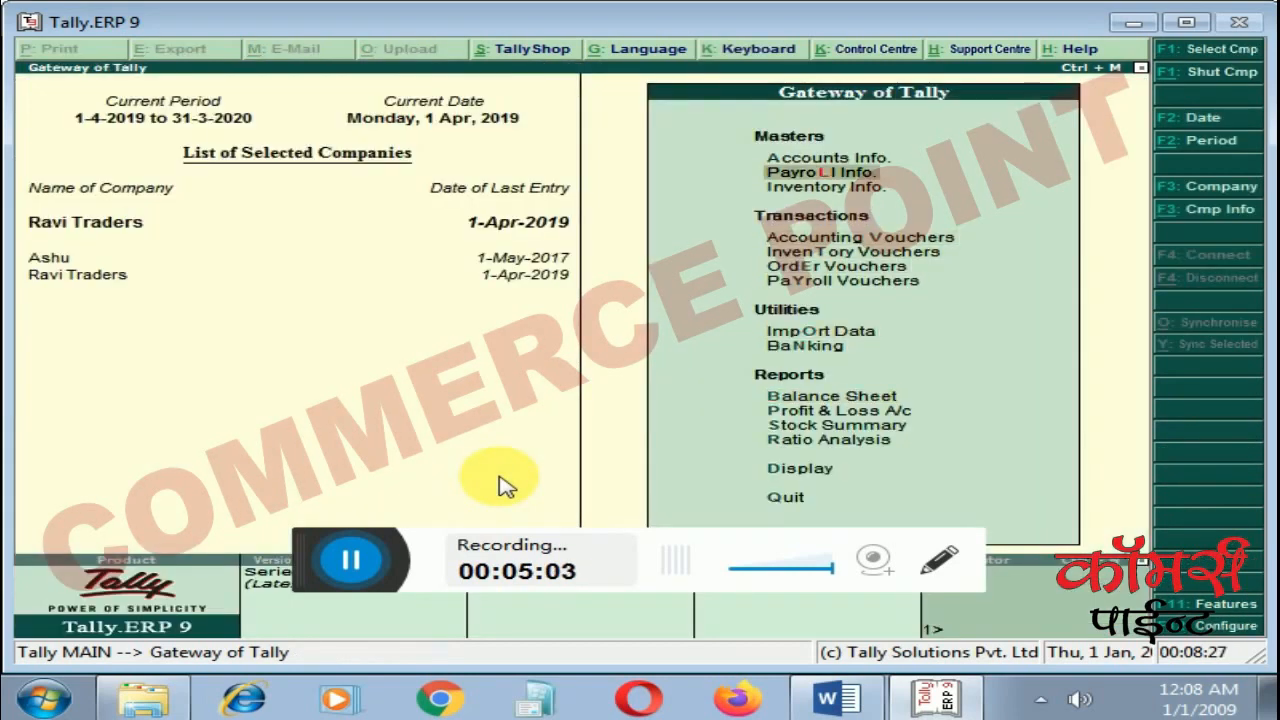
key("Return")
key("Down")
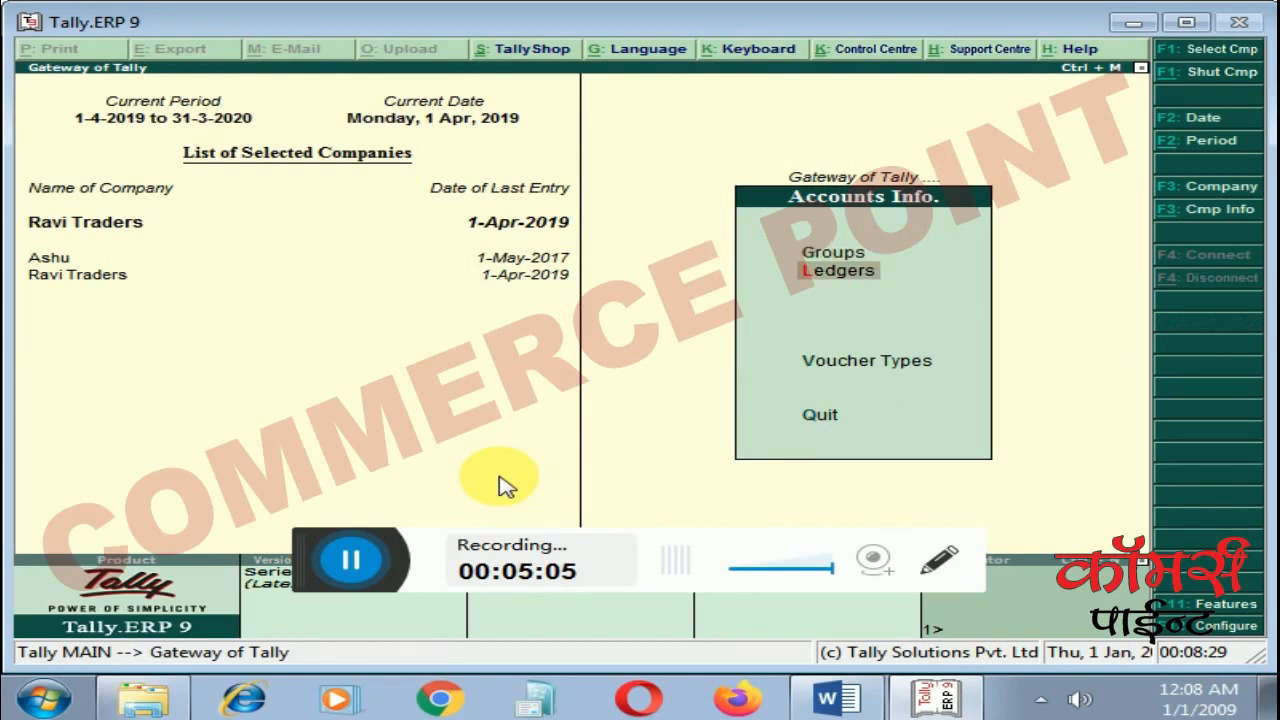
key("Return")
key("Return")
type("Shop Rent")
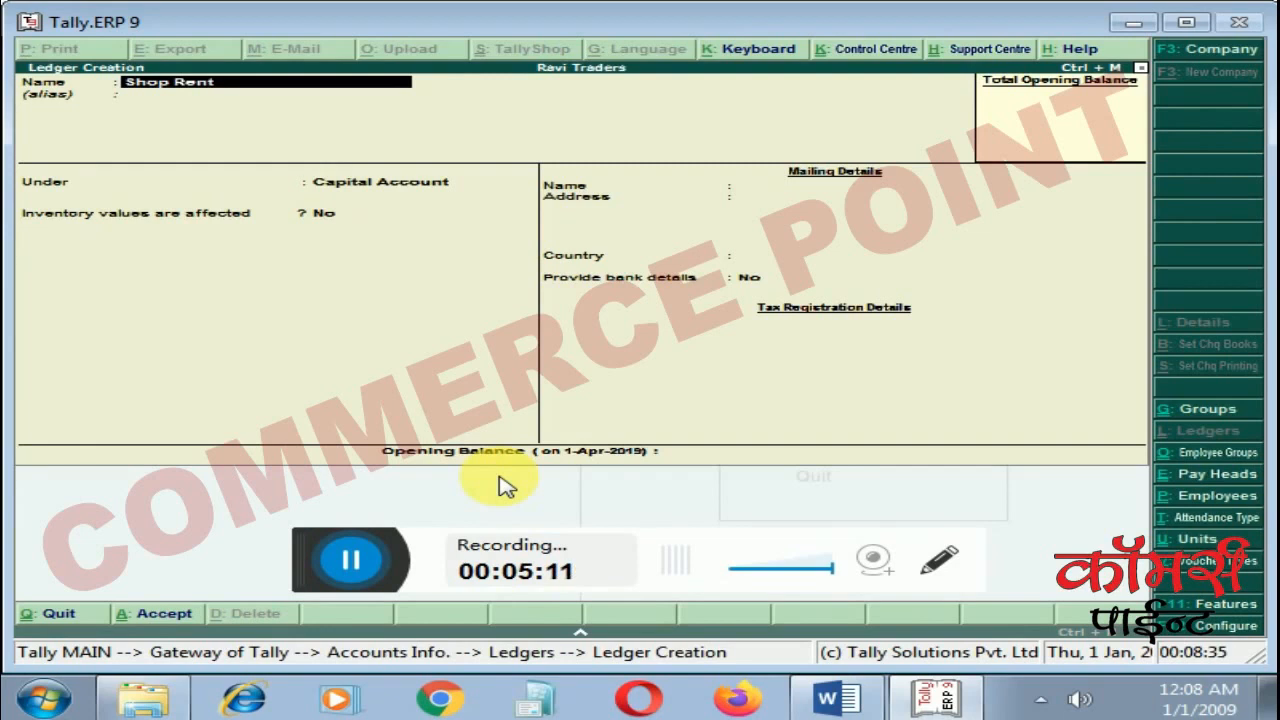
key("Return")
key("Return")
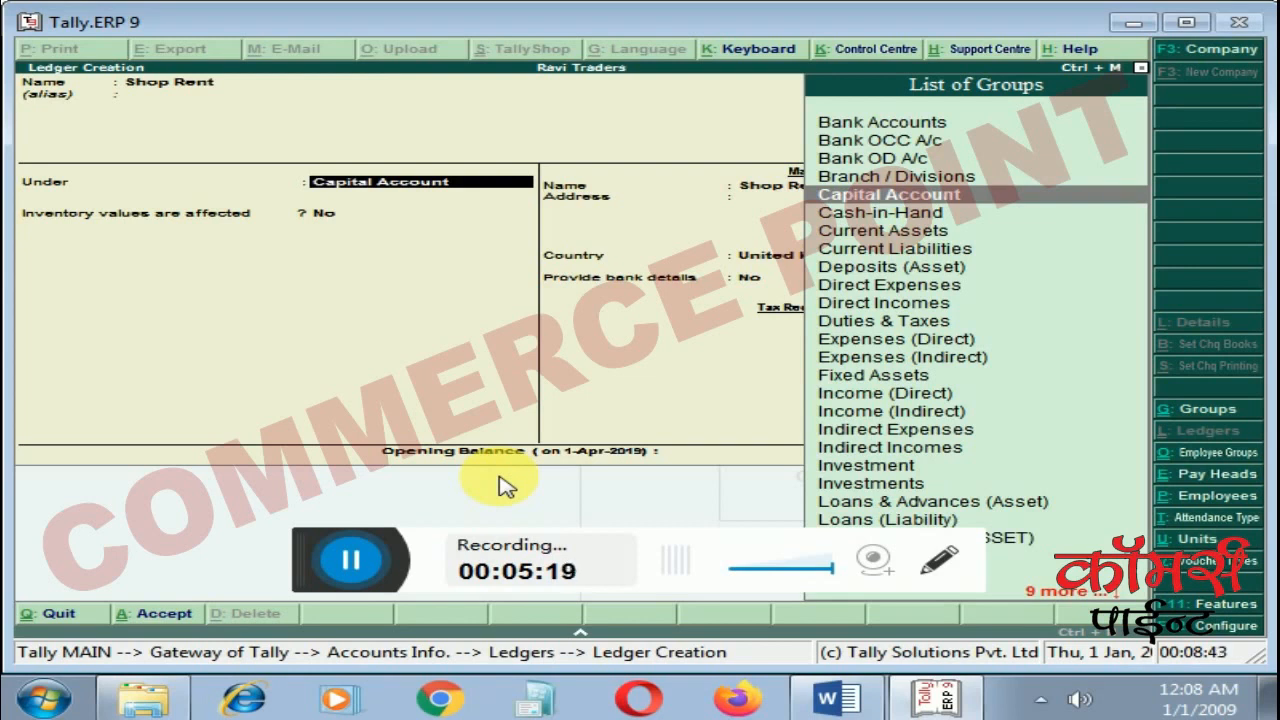
Step: Place the Shop Rent ledger under Indirect Expenses, save it with the remaining defaults and return to the Gateway of Tally
type("Ind")
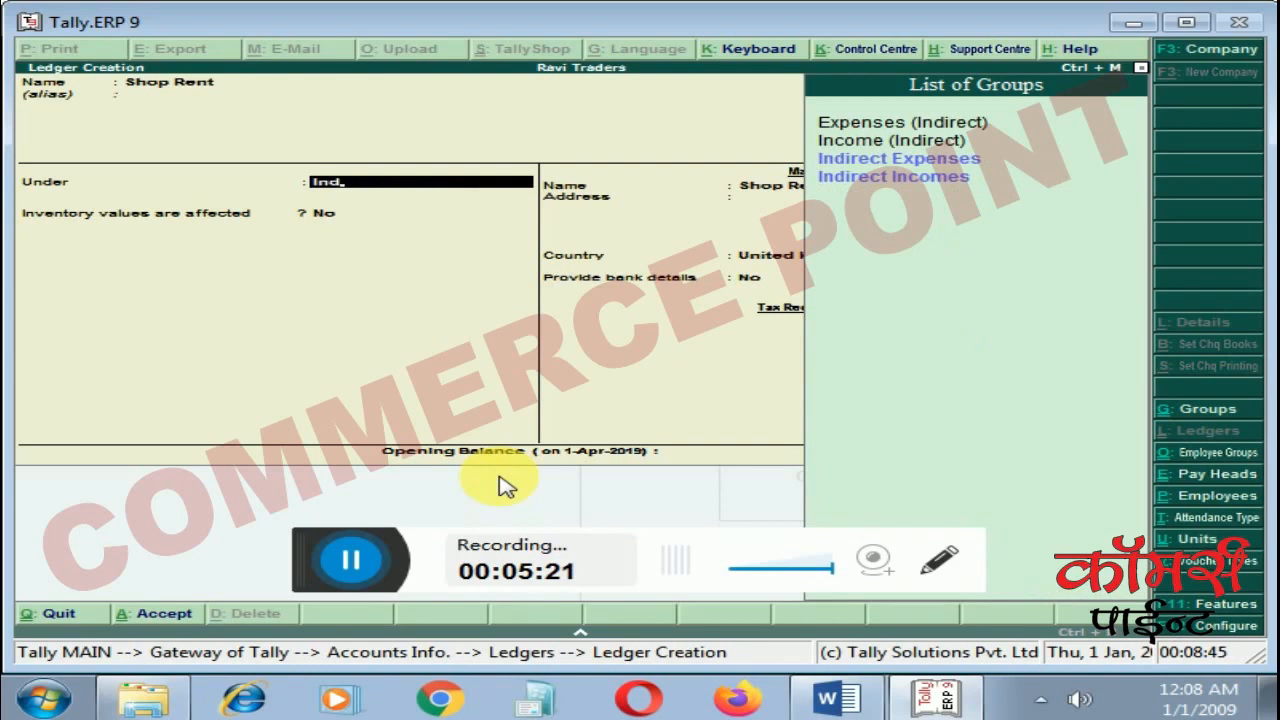
key("Down")
key("Return")
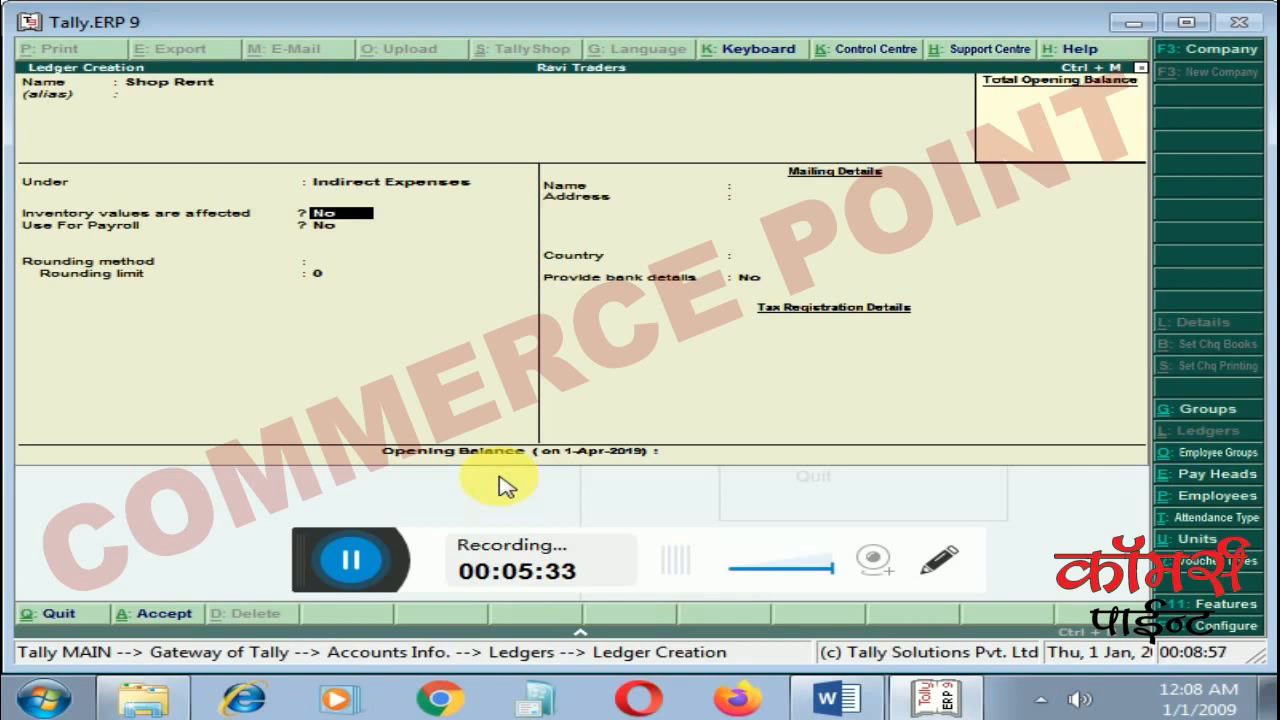
key("Return")
key("Return")
key("Return")
key("Return")
key("Return")
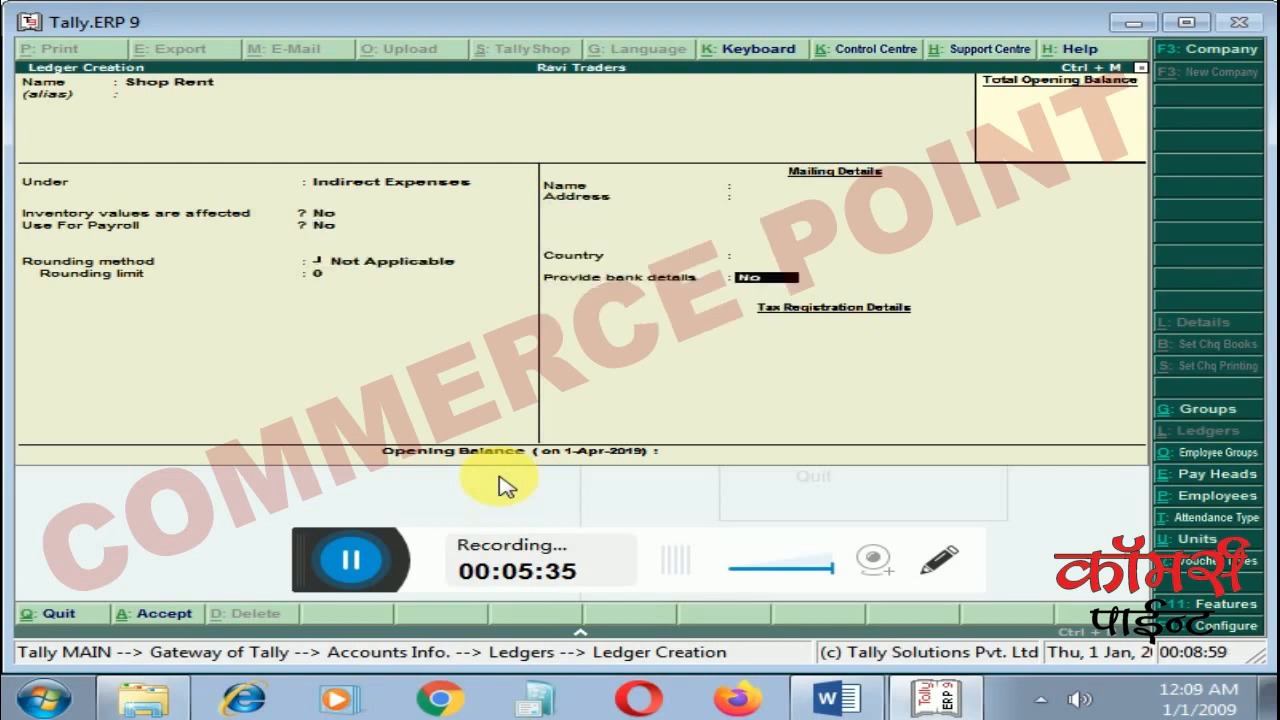
key("Return")
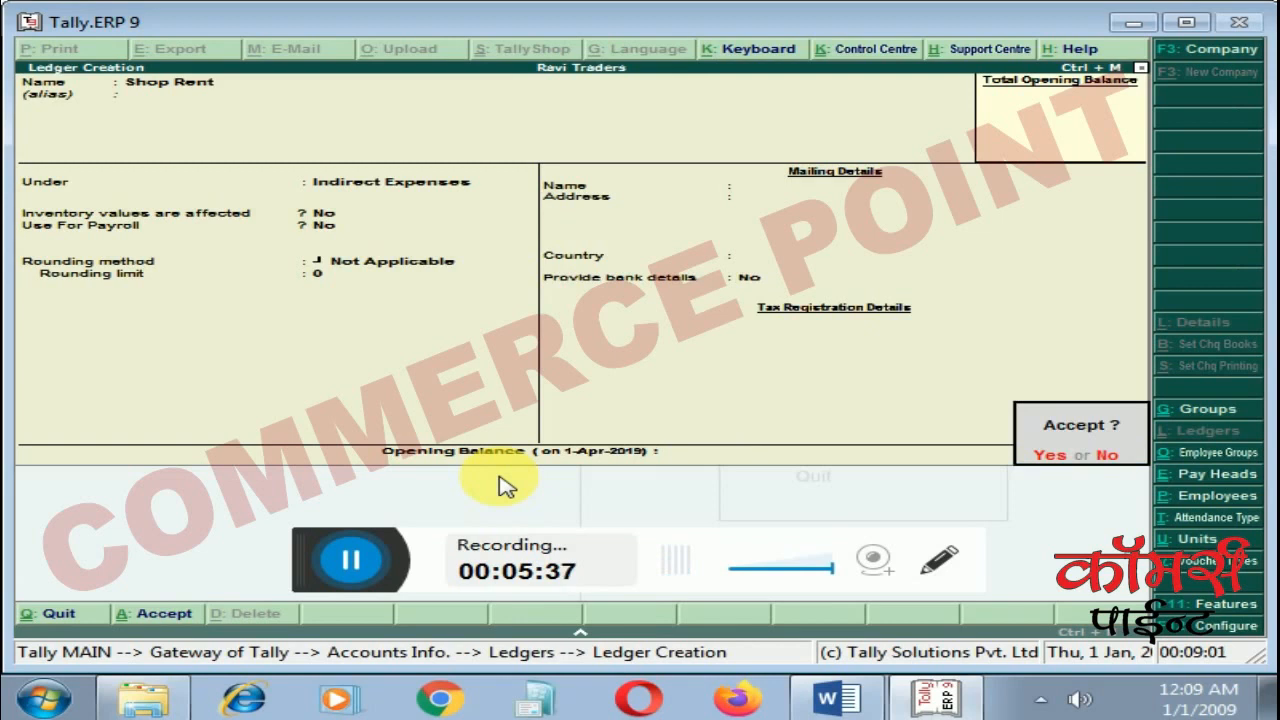
key("Return")
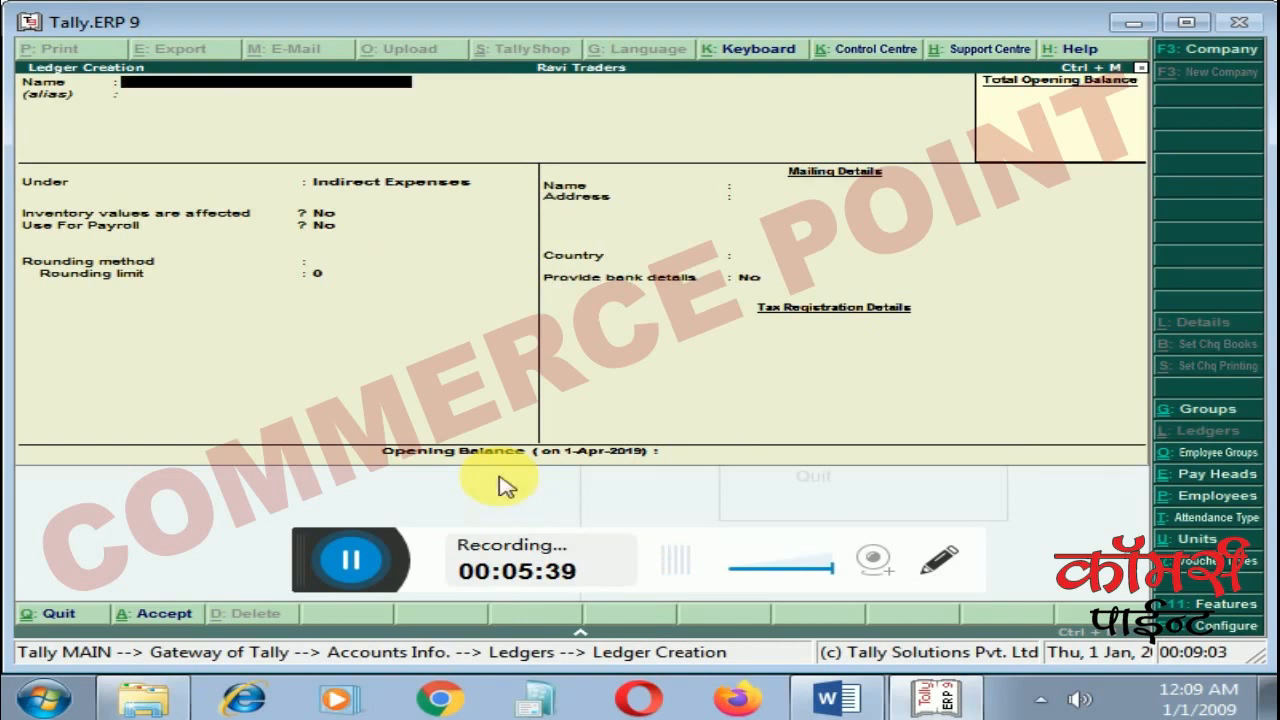
key("Escape")
key("Escape")
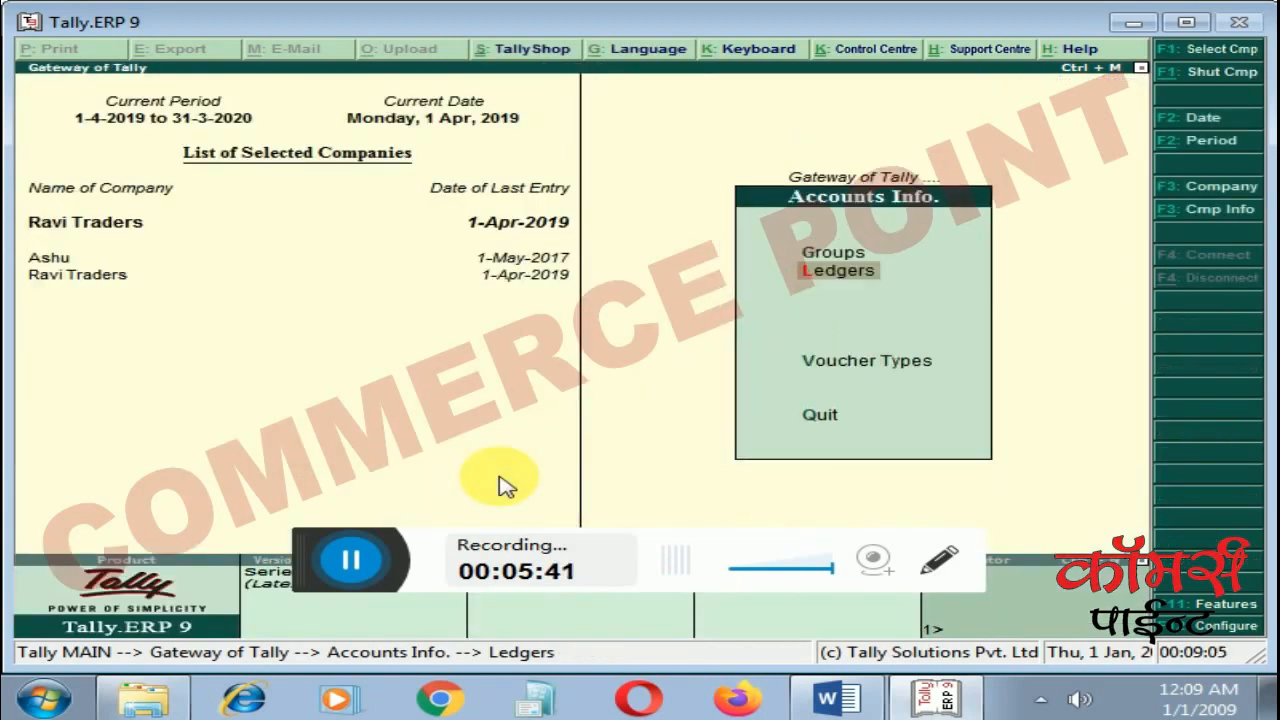
key("Escape")
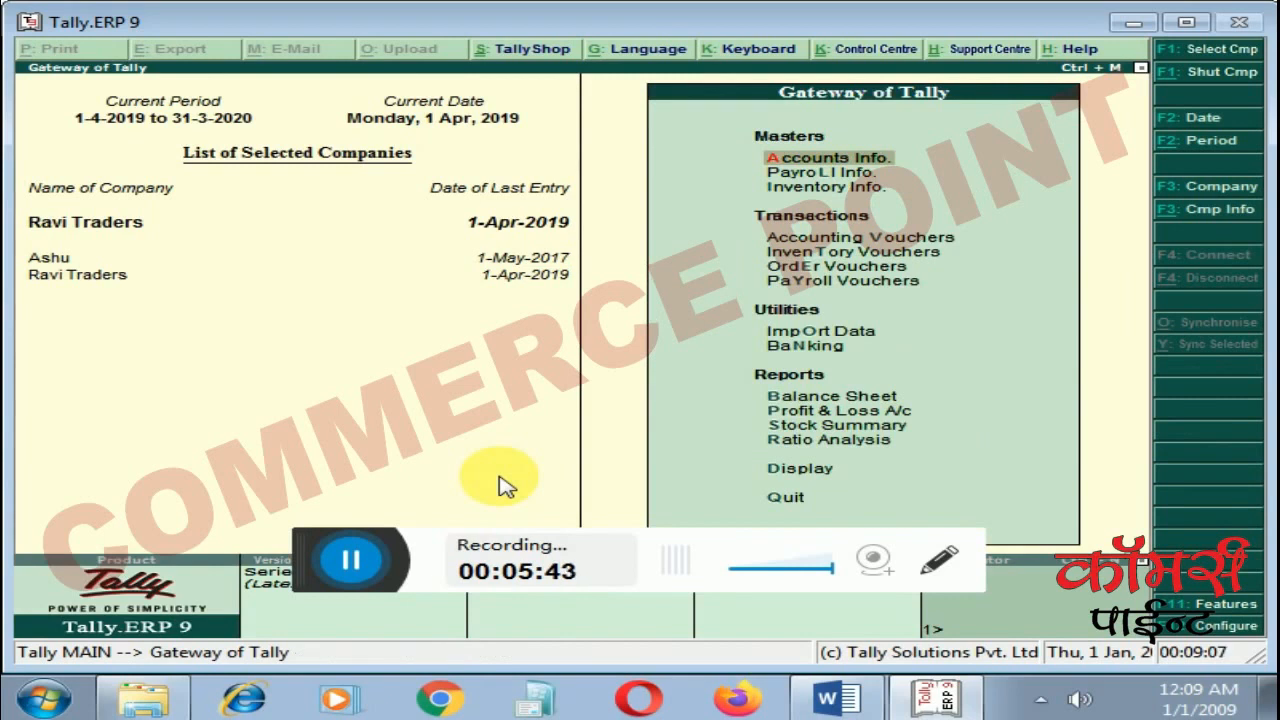
Step: Open accounting voucher entry, switch to a Payment voucher and set its account to Cash
key("Down")
key("Down")
key("Down")
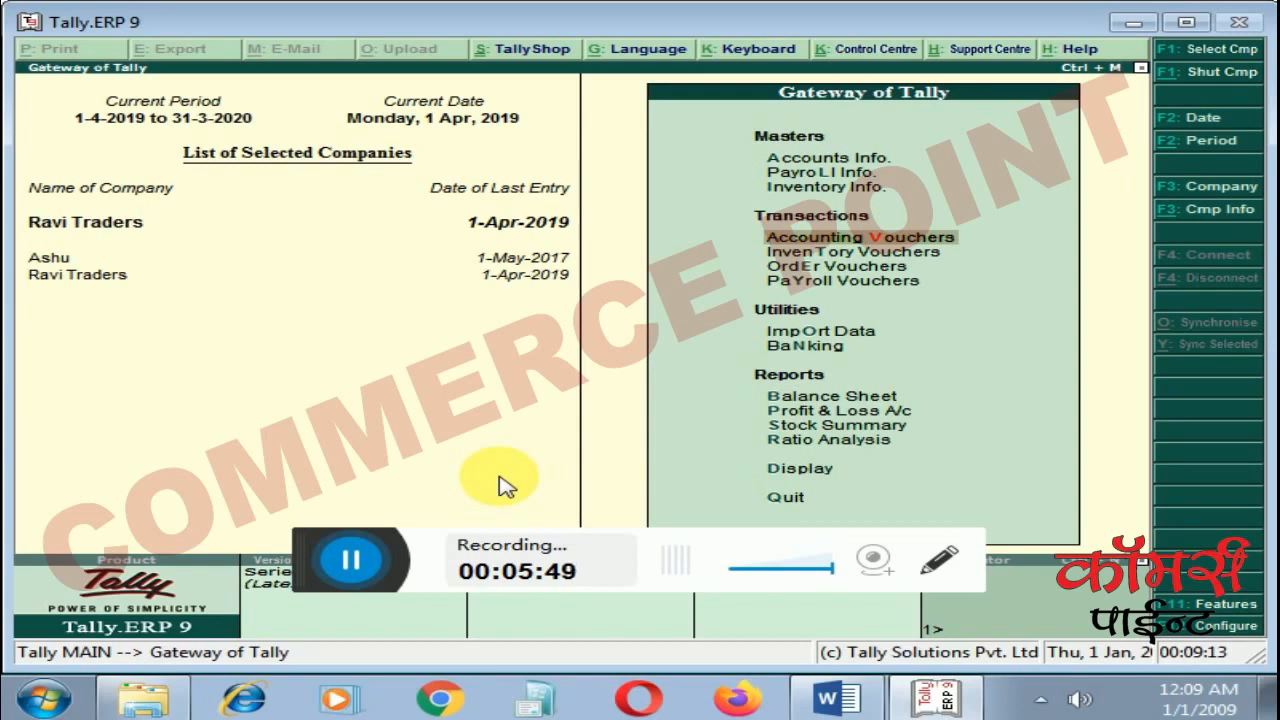
key("Return")
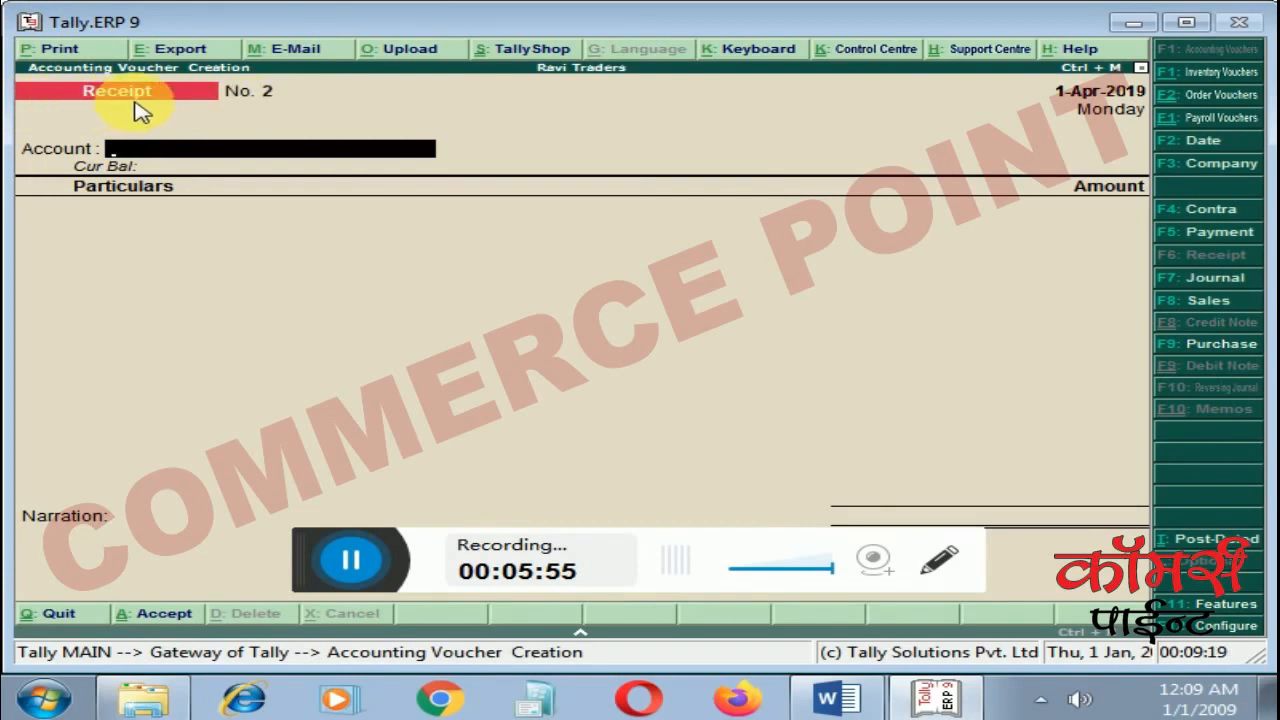
key("F5")
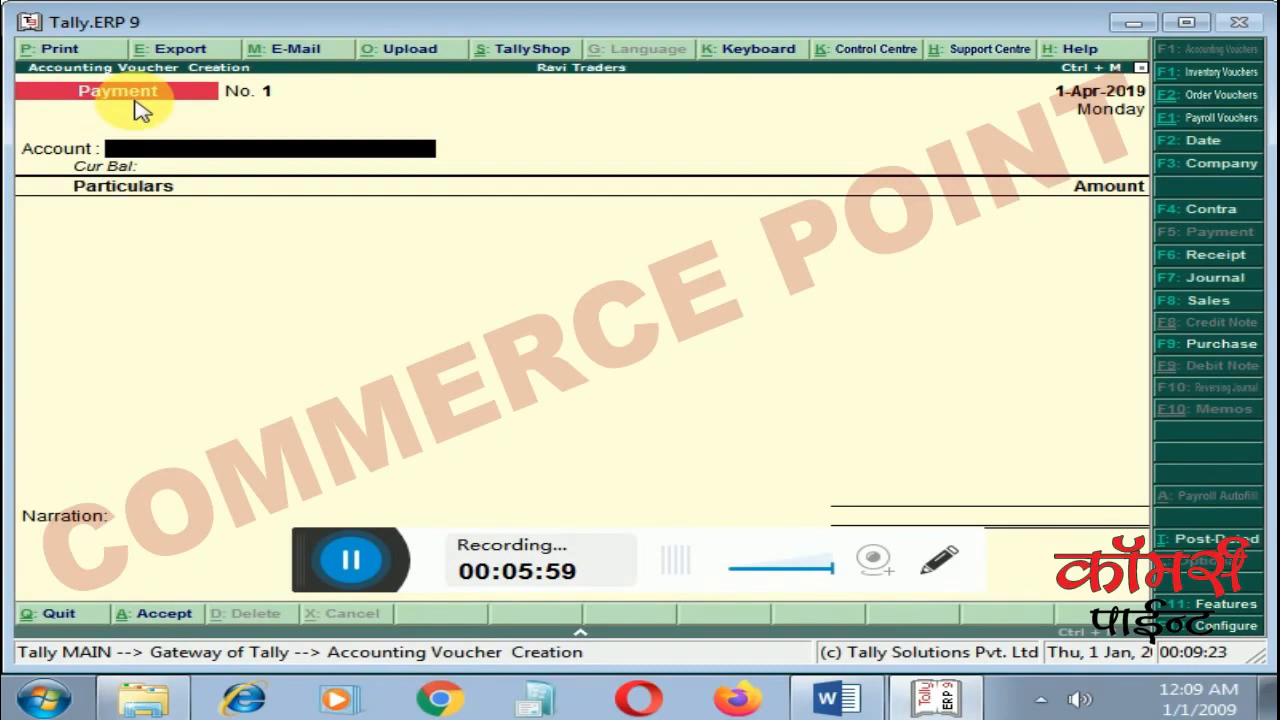
type("C")
key("Return")
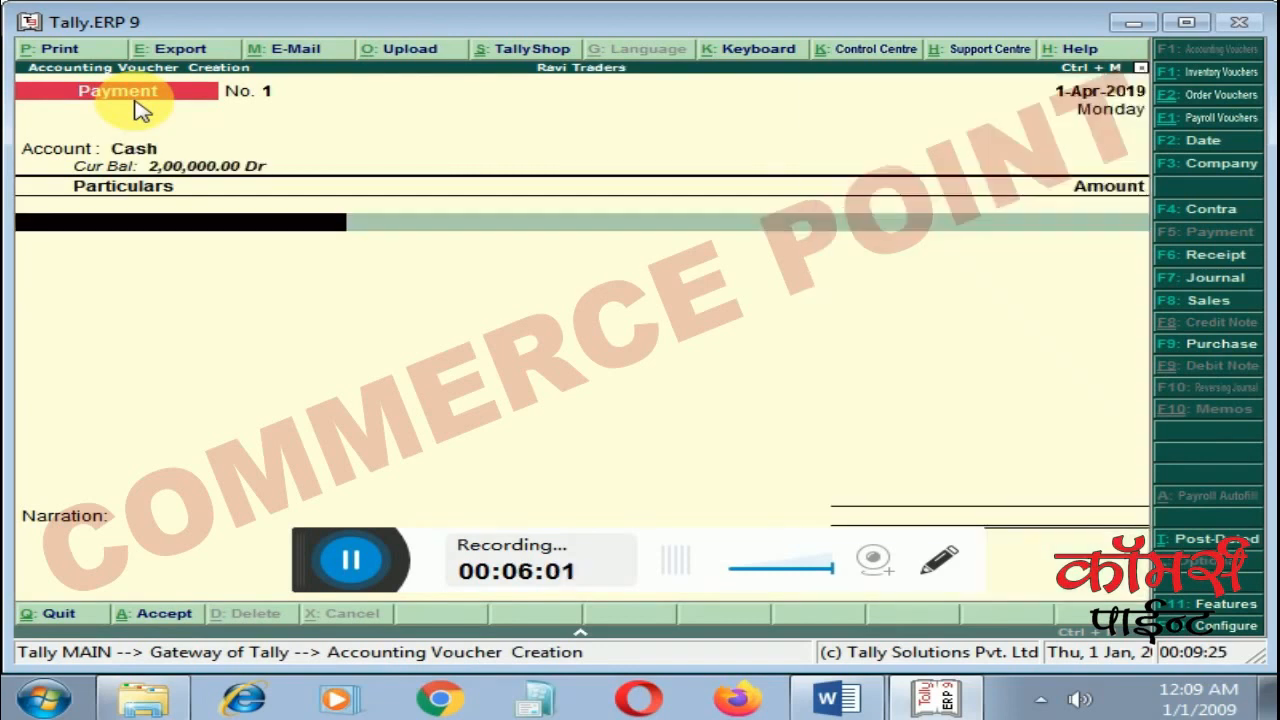
Step: Choose Shop Rent as the particulars ledger with an amount of 5000 and save the payment voucher without a narration
key("Down")
key("Down")
key("Down")
key("Return")
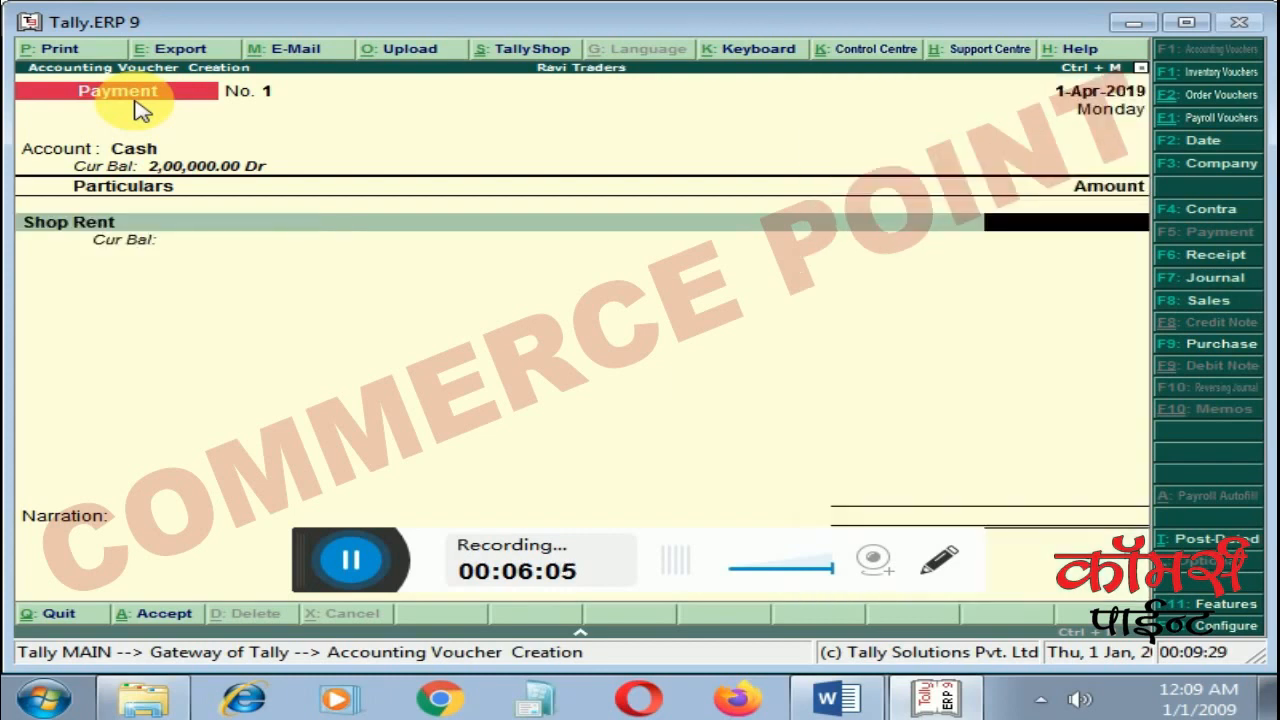
type("5000")
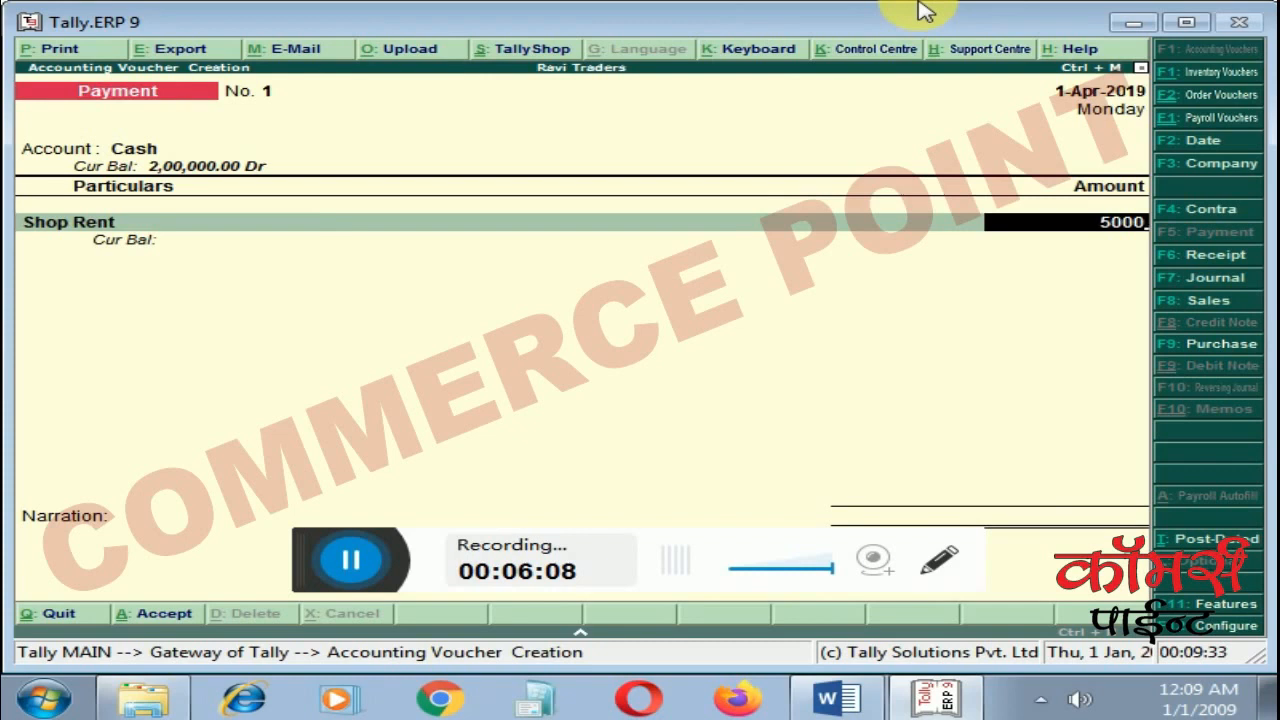
key("Return")
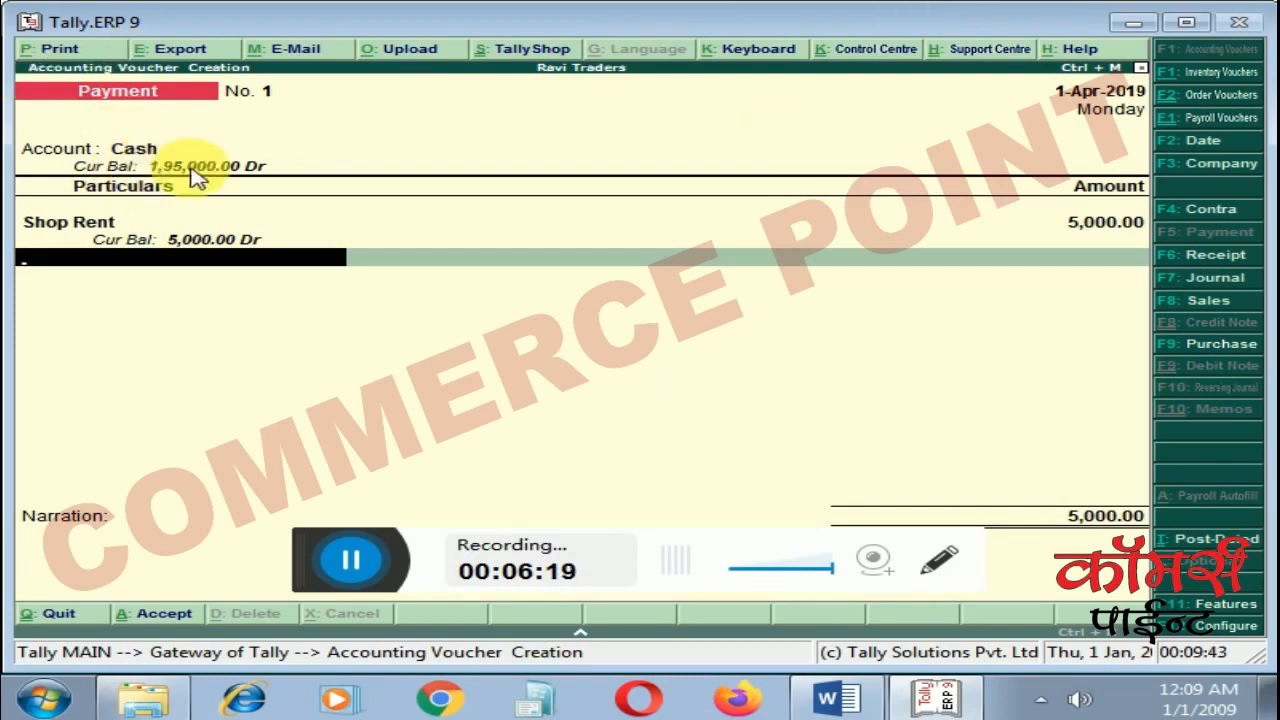
key("Return")
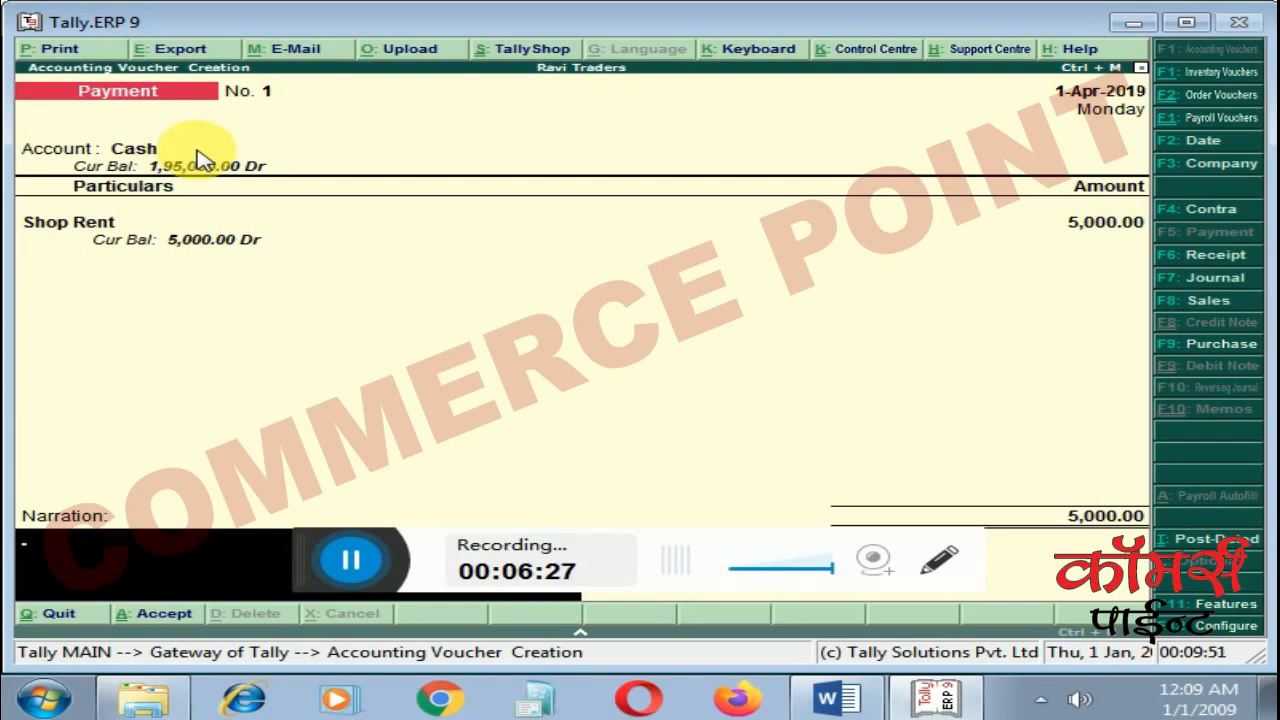
key("Return")
key("Return")
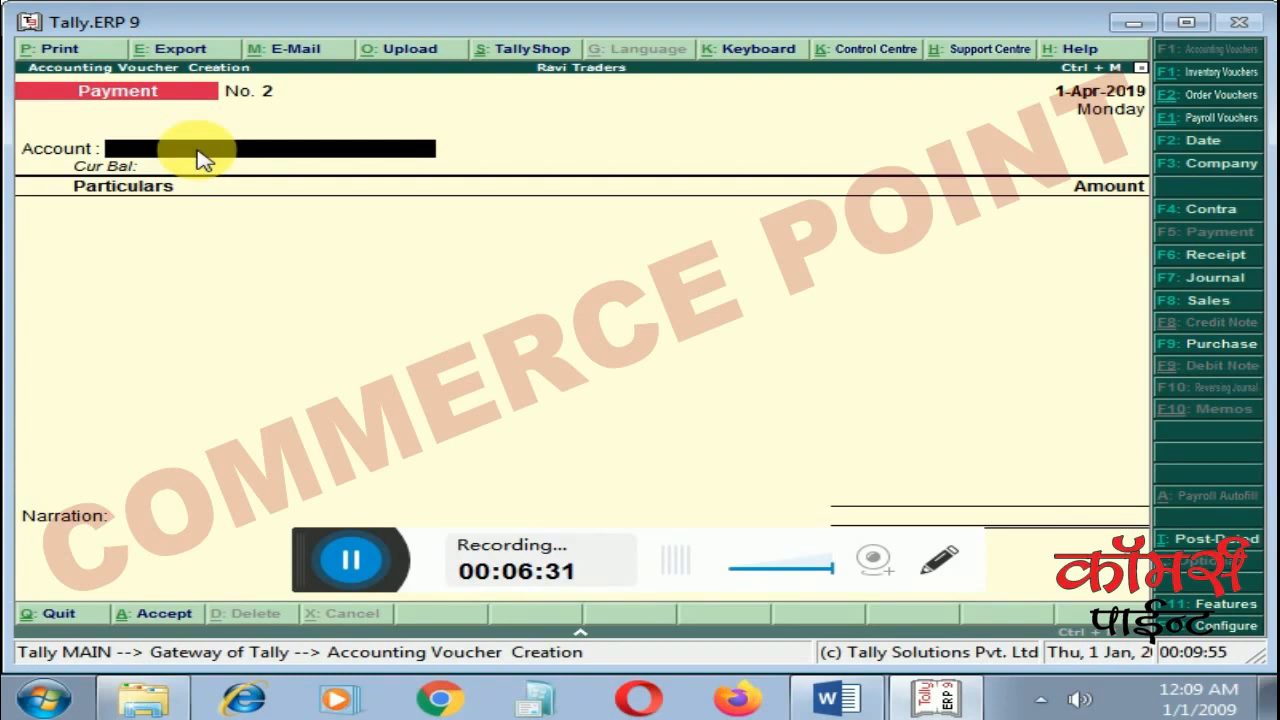
Step: Leave voucher entry and open the Balance Sheet to examine the effect of the rent payment
key("Escape")
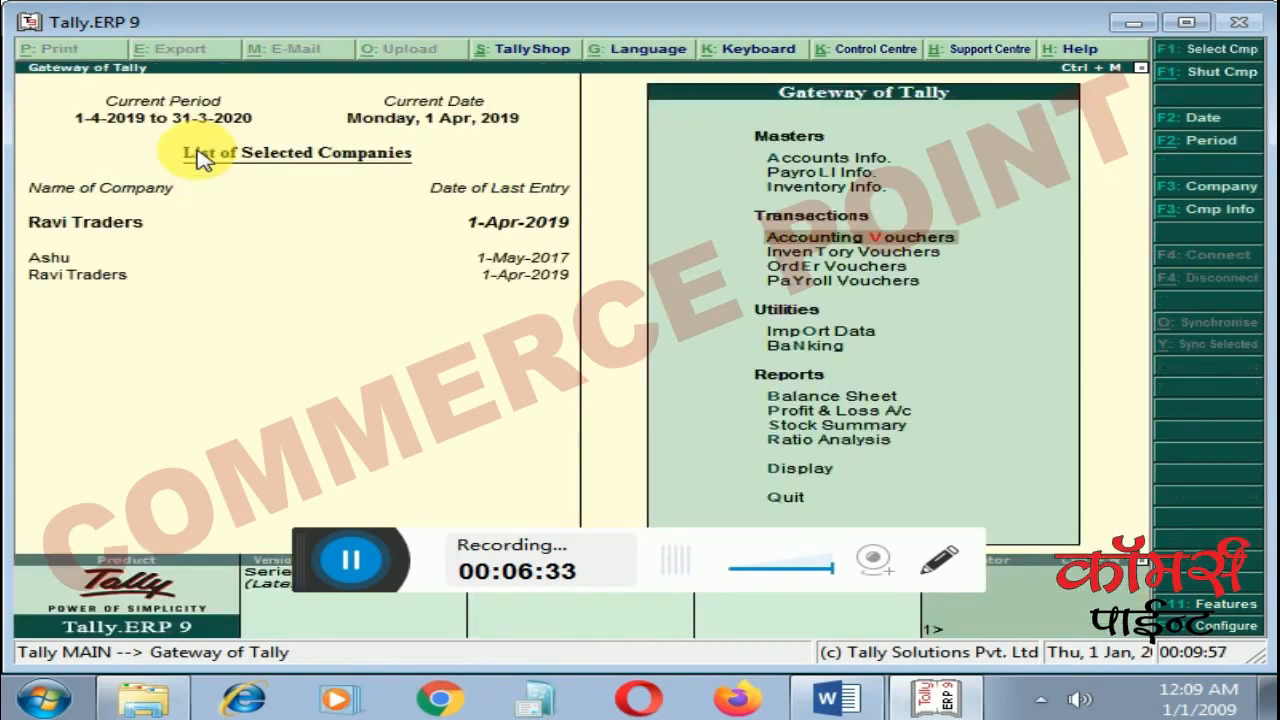
key("Down")
key("Down")
key("Down")
key("Down")
key("Down")
key("Down")
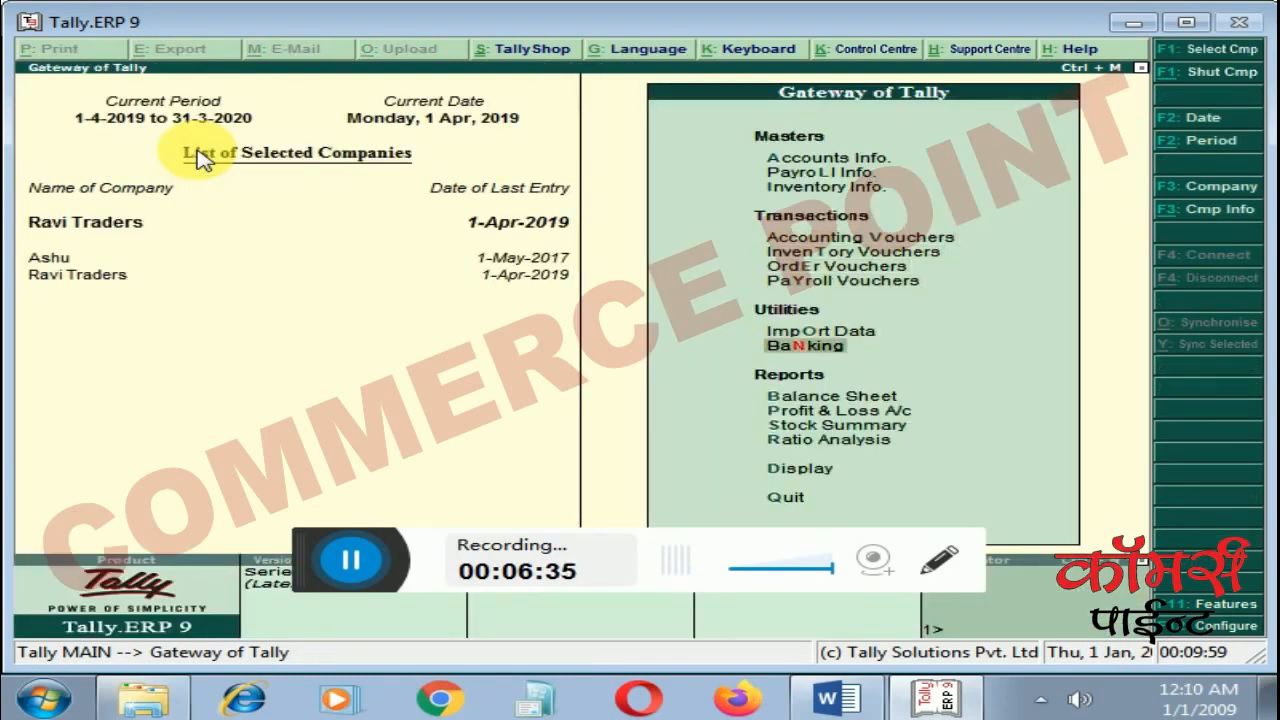
key("Return")
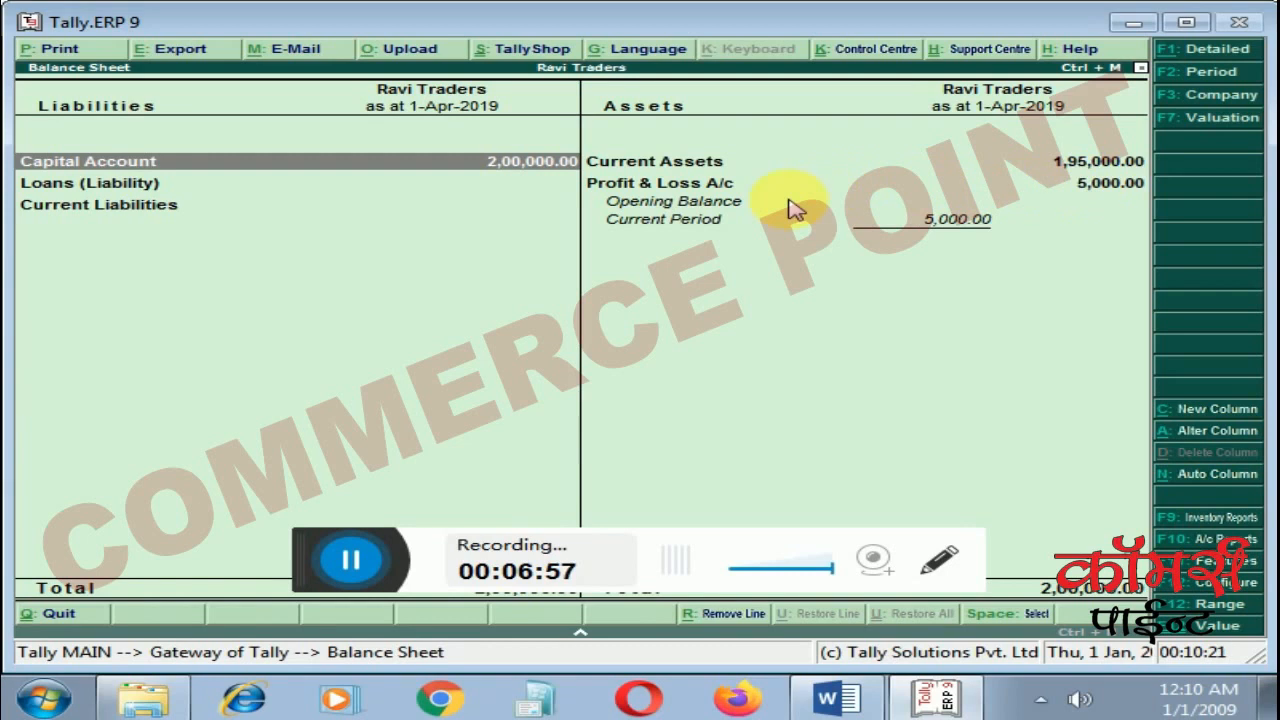
Step: Close the Balance Sheet, open the Profit & Loss A/c and drill down into Indirect Expenses
key("Escape")
key("Down")
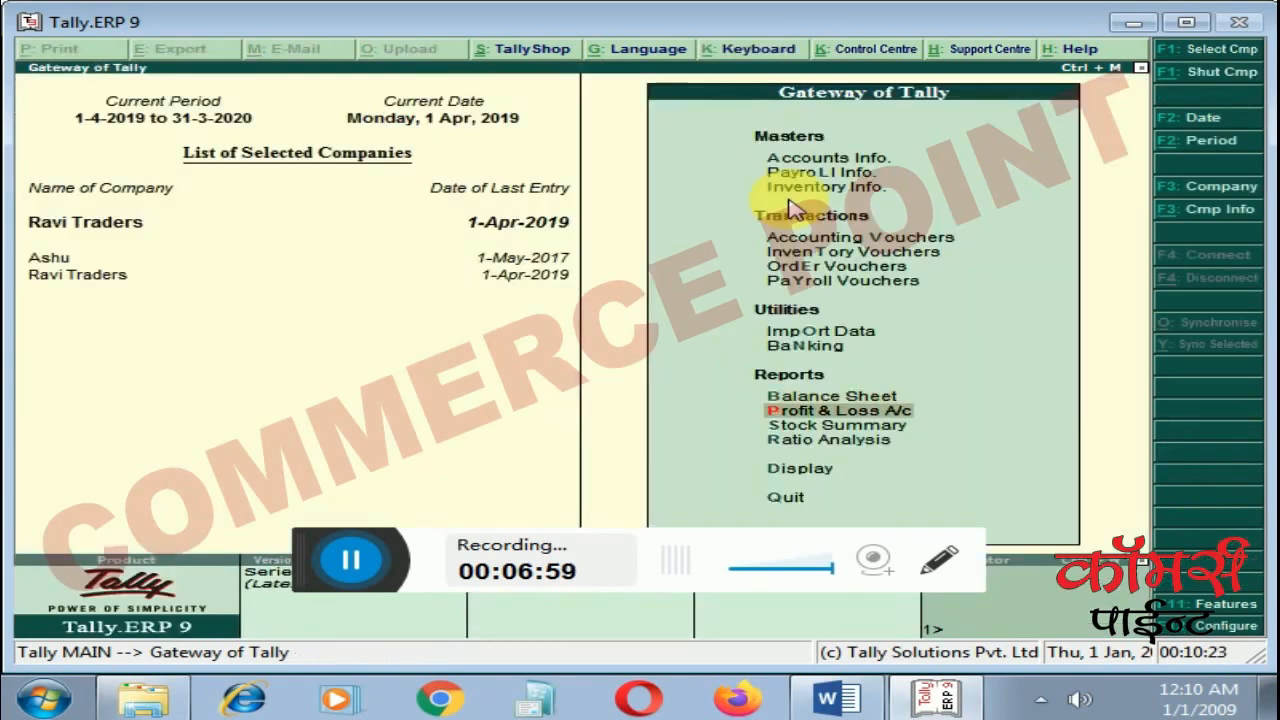
key("Return")
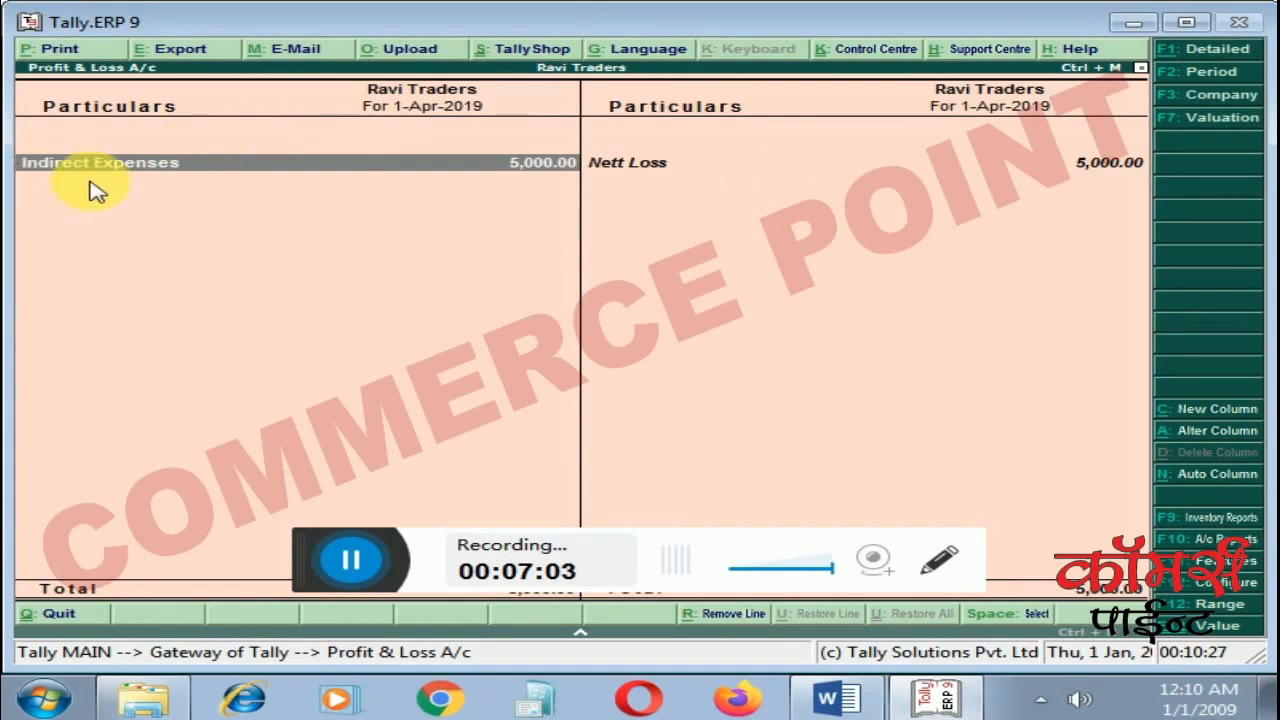
key("Return")
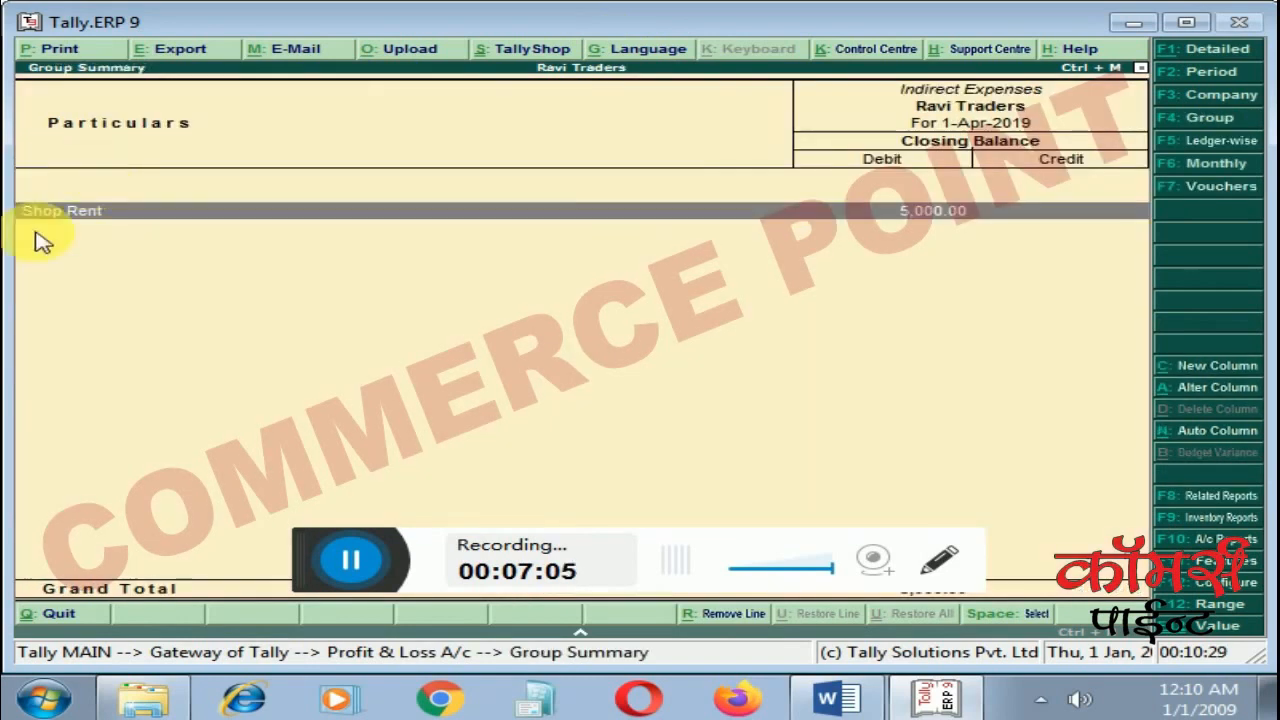
Step: Close the Profit & Loss reports, glance at the unit notes in Word and switch back to Tally.ERP 9
key("Escape")
key("Escape")
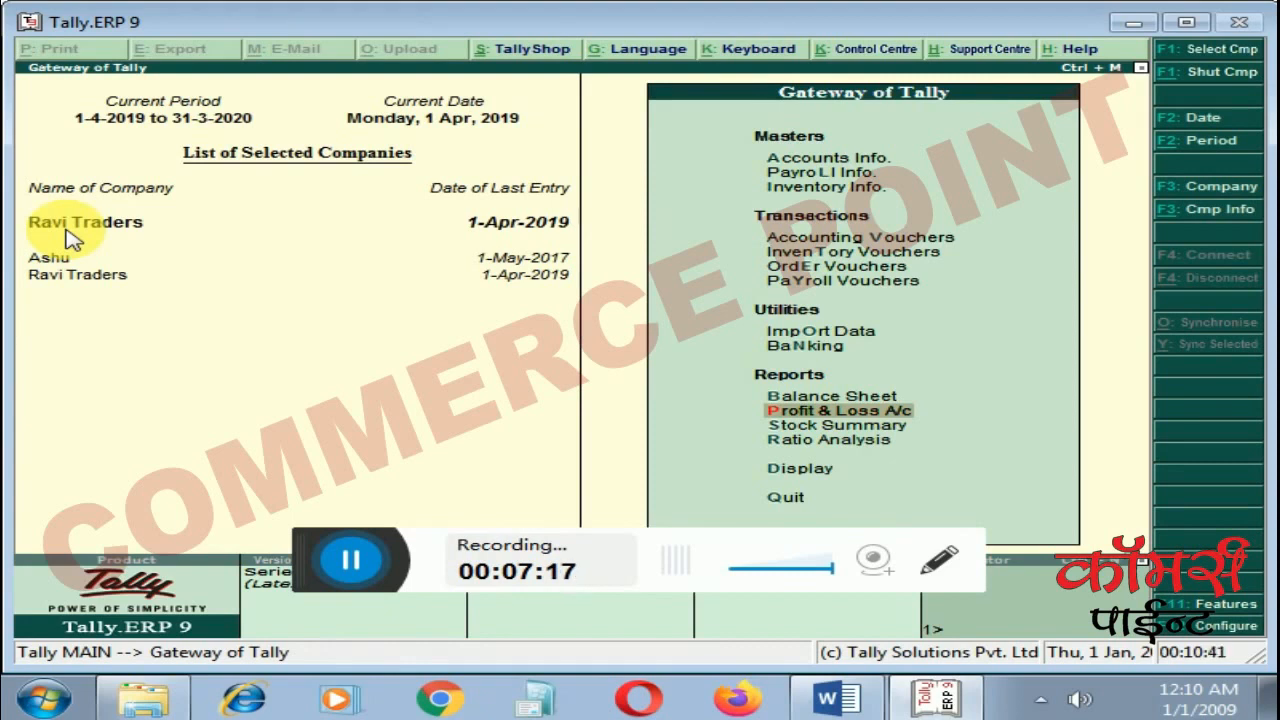
left_click(855, 698)
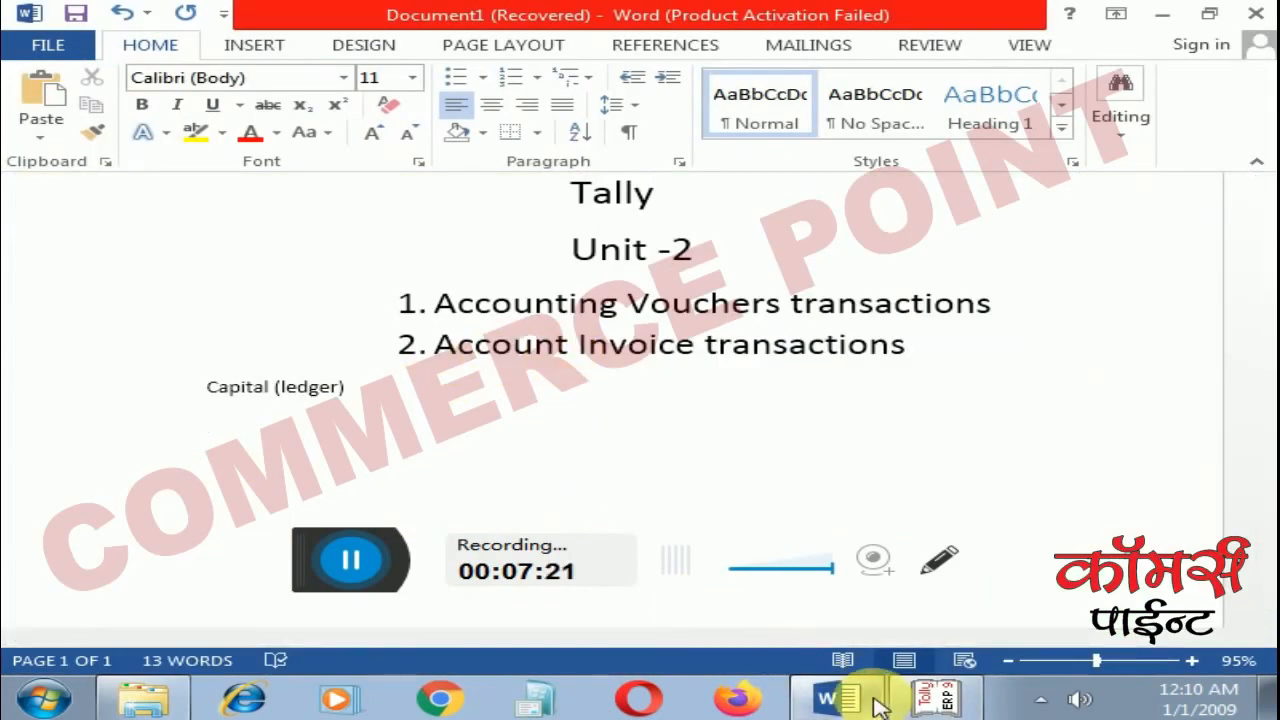
left_click(942, 702)
Step: Open the single ledger creation form under Accounts Info
key("Up")
key("Up")
key("Up")
key("Up")
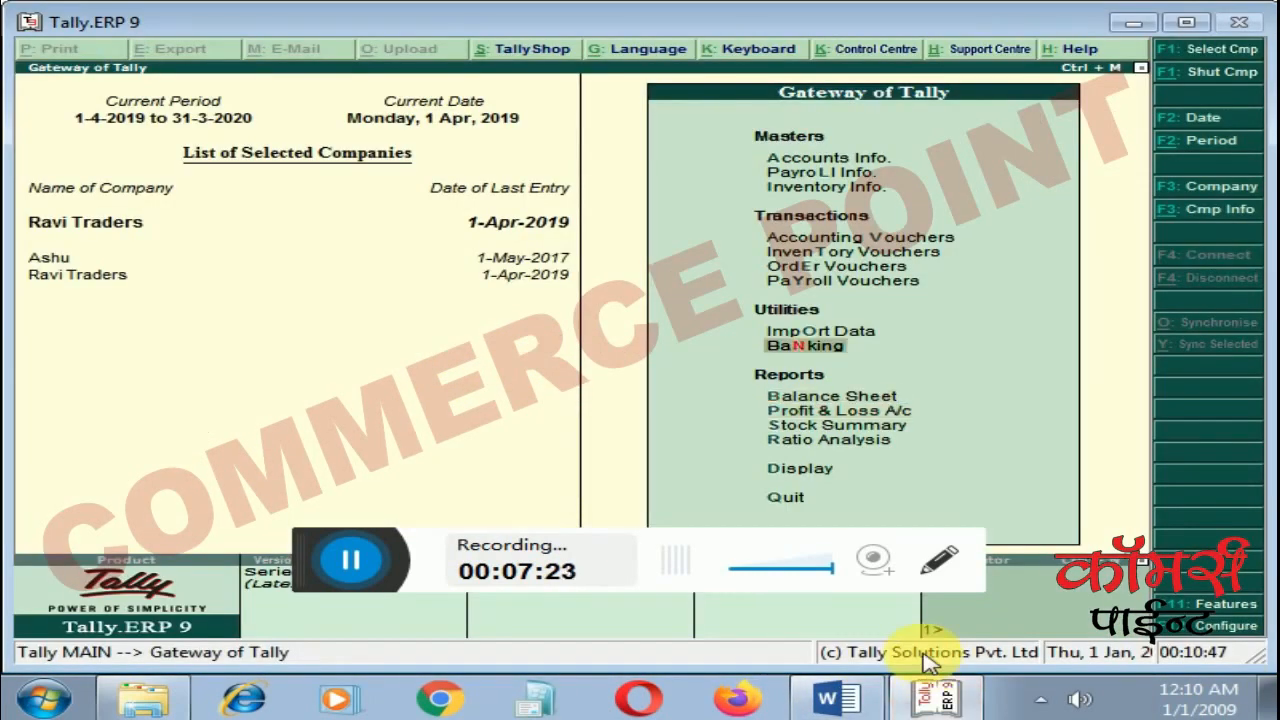
key("Up")
key("Up")
key("Up")
key("Up")
key("Up")
key("Up")
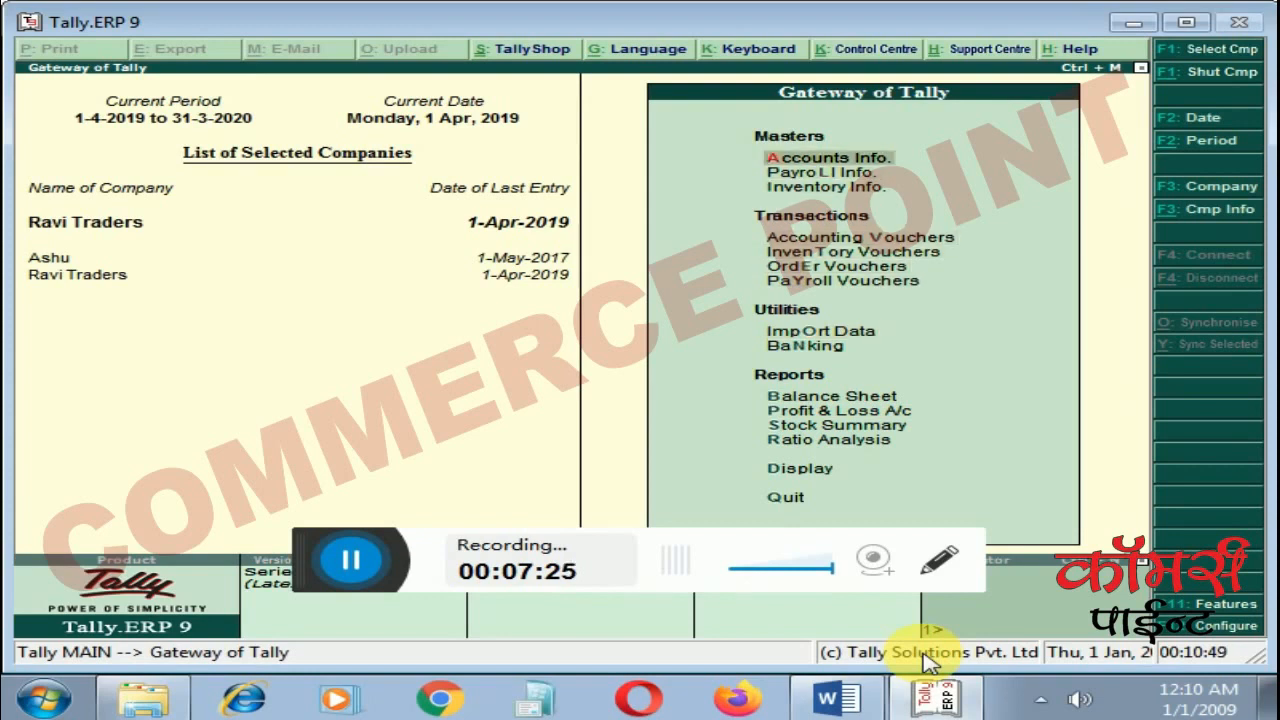
key("Return")
key("Down")
key("Return")
key("Return")
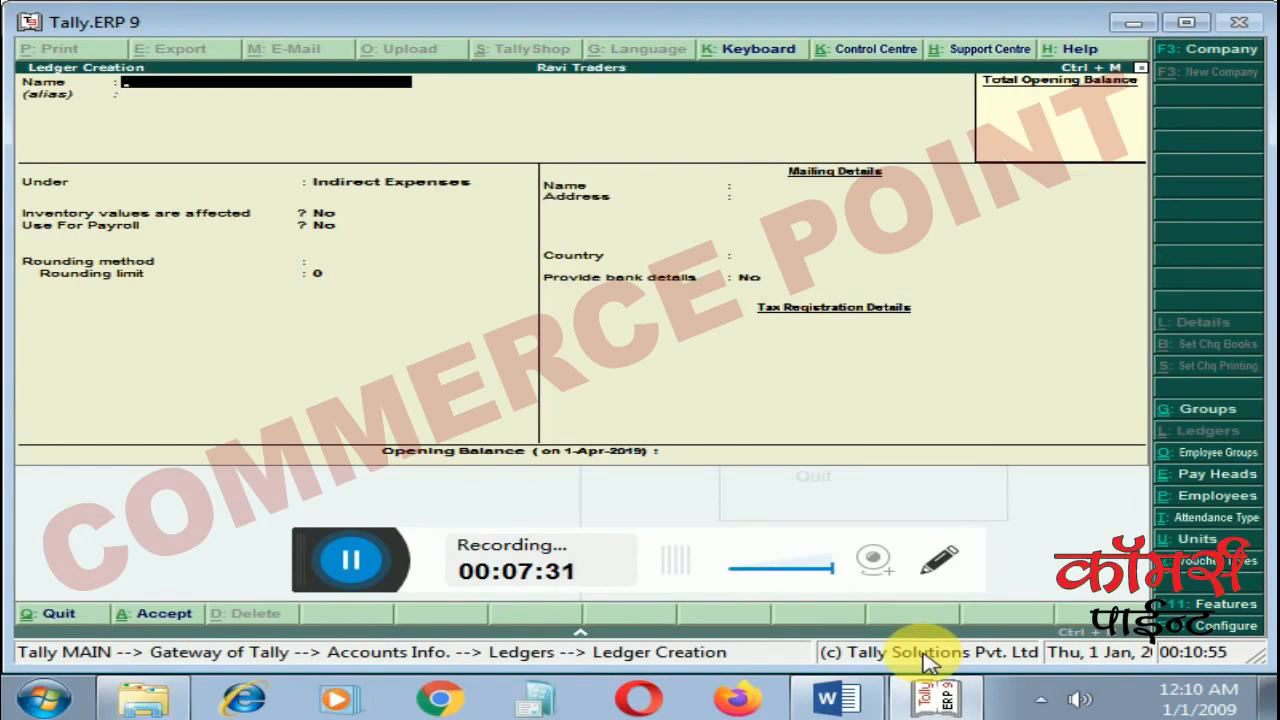
Step: Name the new ledger Goods Purchase and place it under Purchase Accounts
key("BackSpace")
type("Goods Purchase")
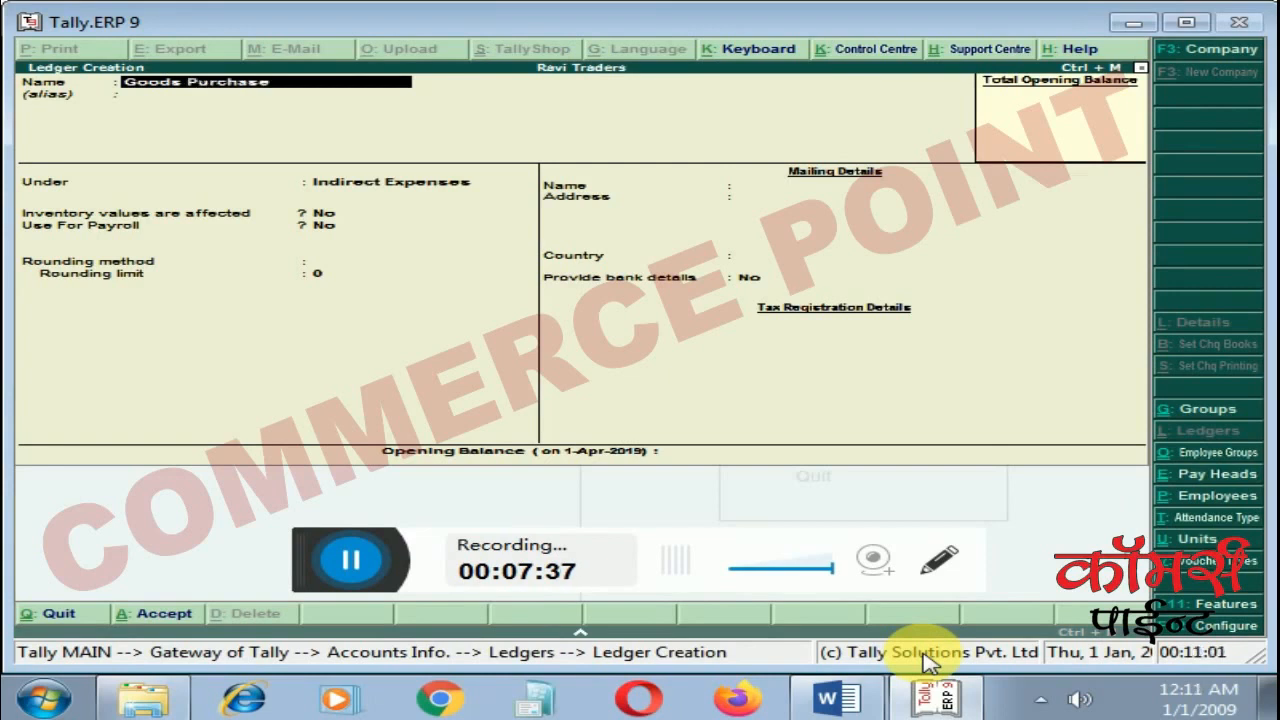
key("Return")
type("P")
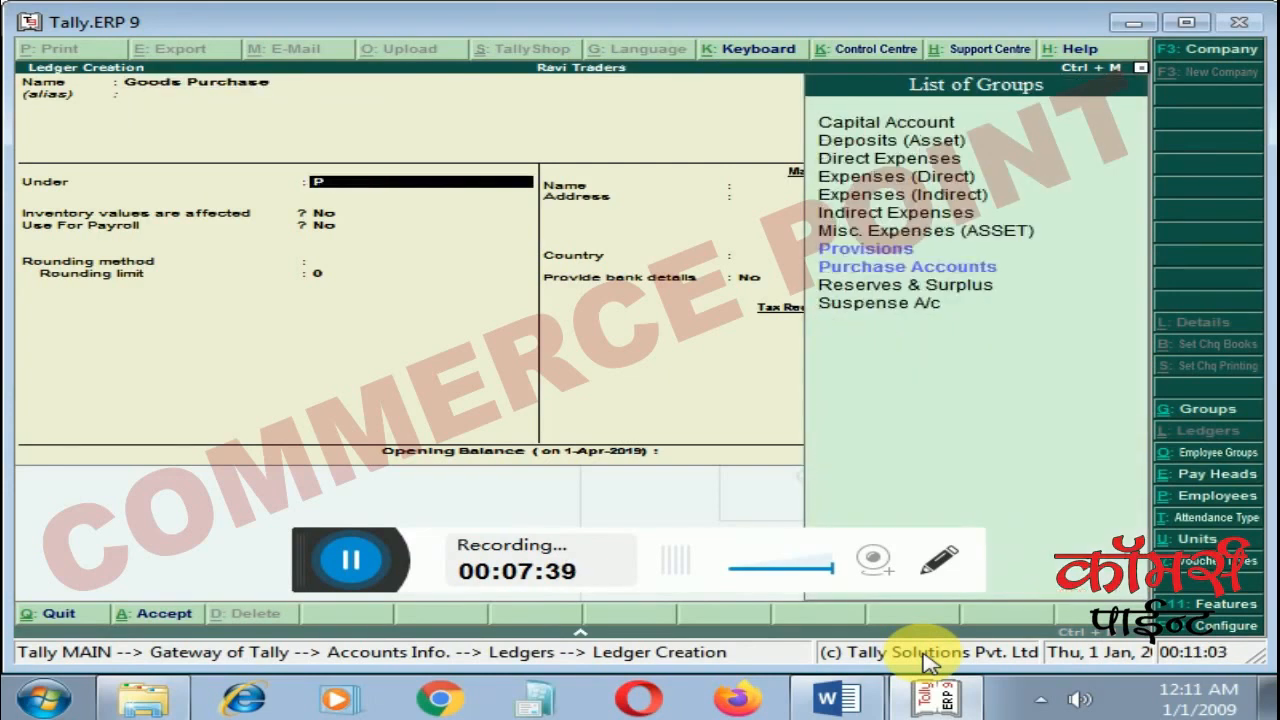
type("u")
key("Return")
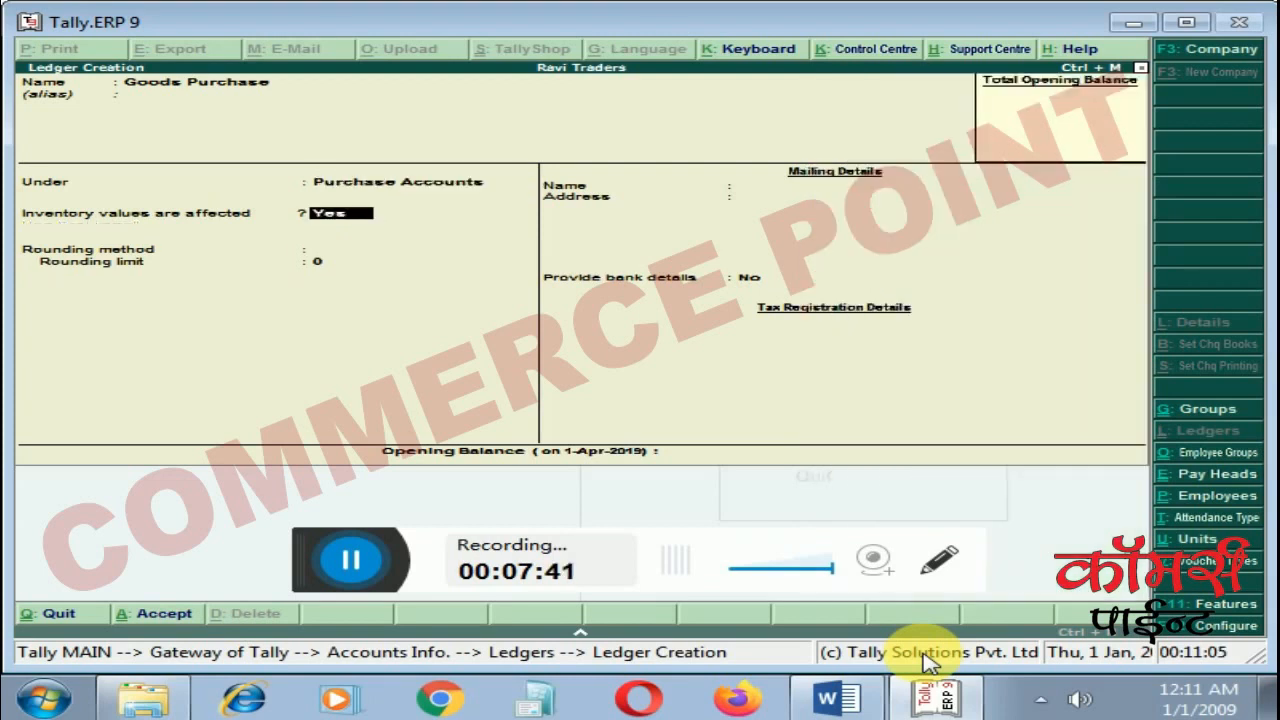
Step: Set inventory values affected to No and rounding to Not Applicable for Goods Purchase, then save the ledger
key("n")
key("Return")
key("Return")
key("Return")
key("Return")
key("Return")
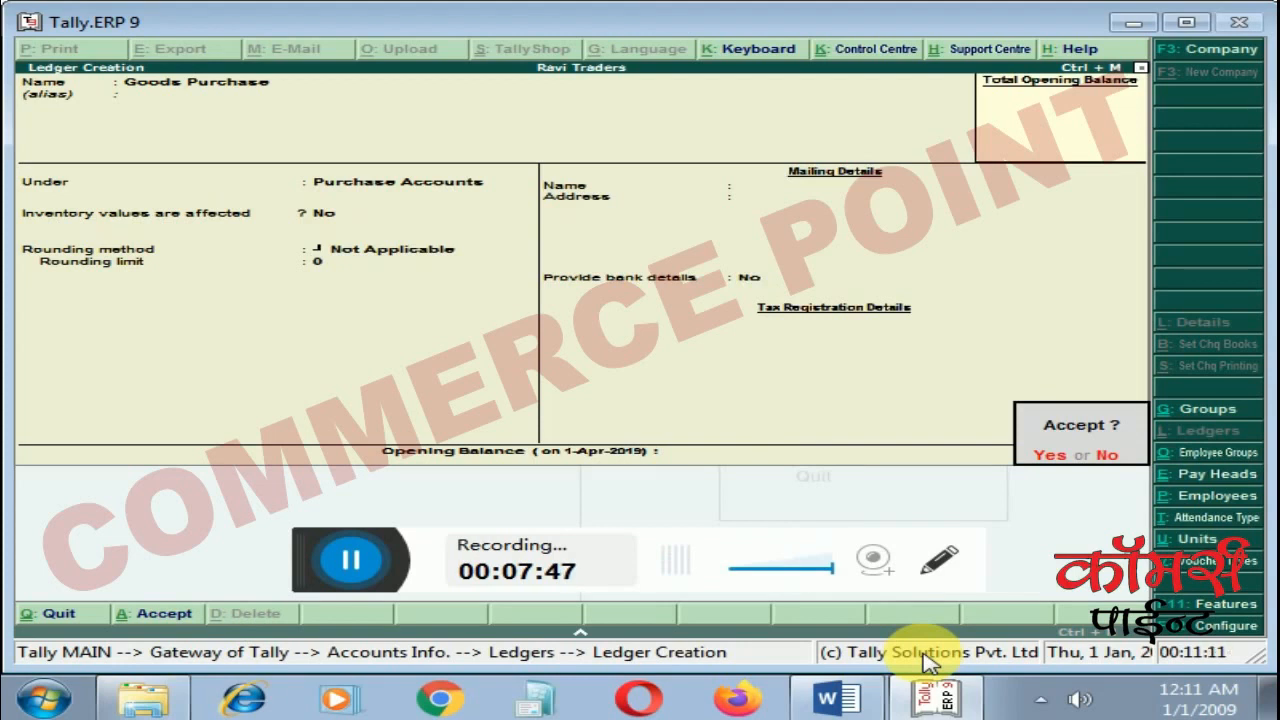
key("Return")
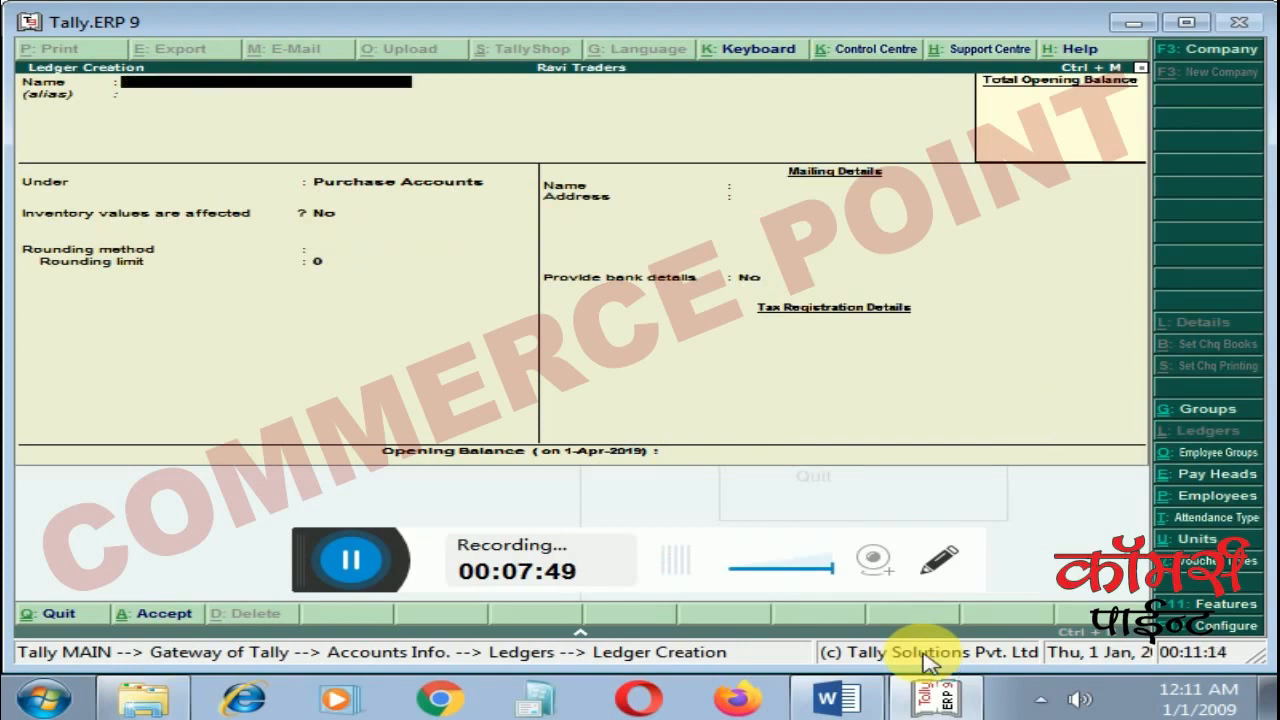
Step: Name another new ledger Goods Sales and place it under Sales Accounts
type("Goodf.")
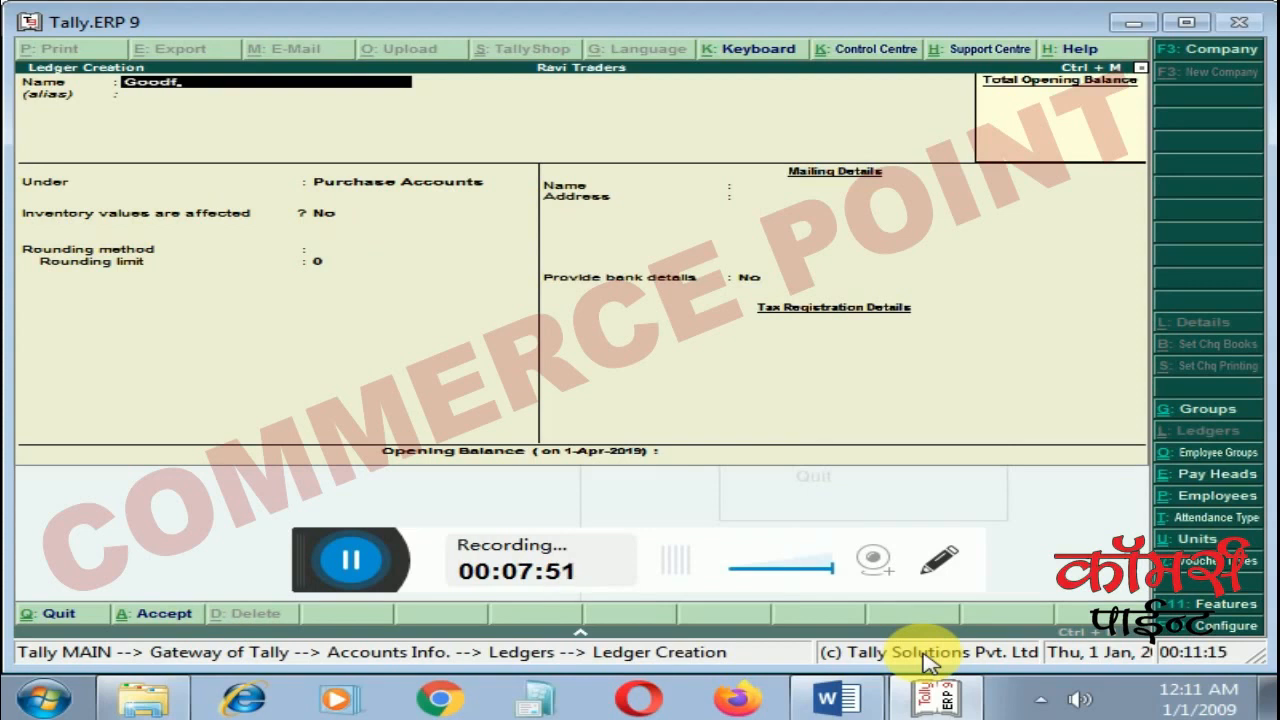
type(" Sales")
key("Return")
type("sa")
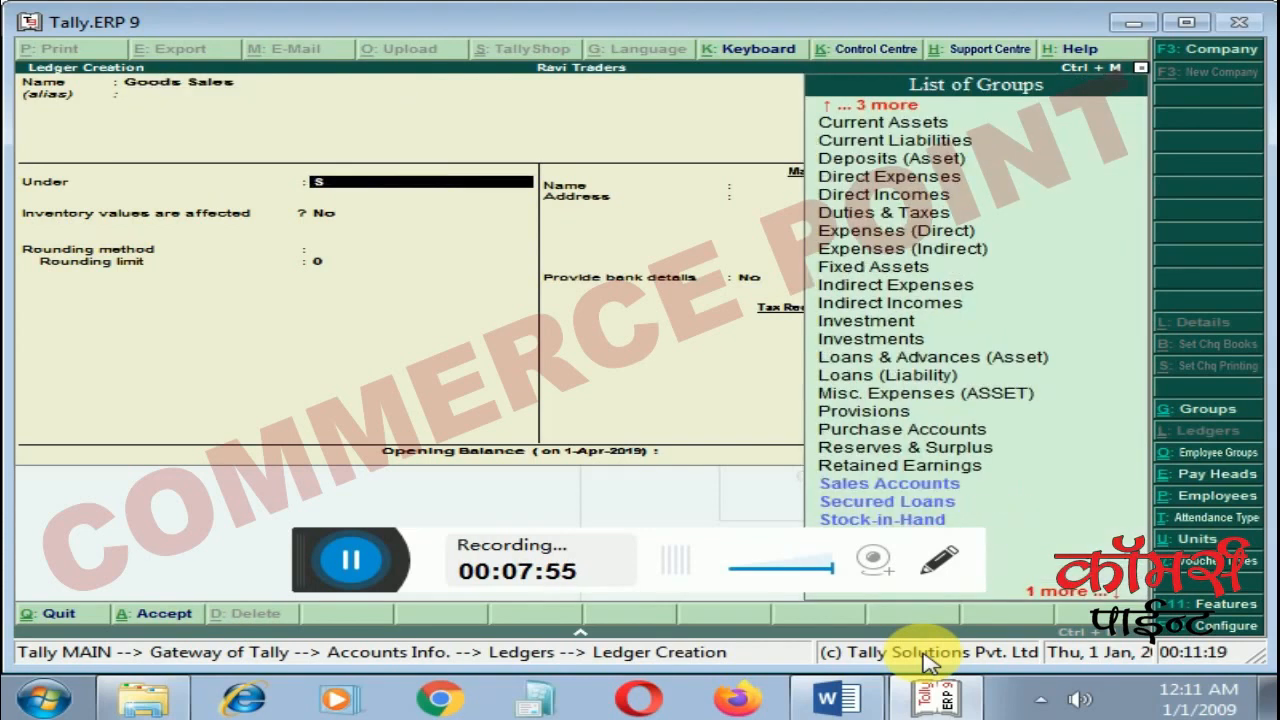
key("Return")
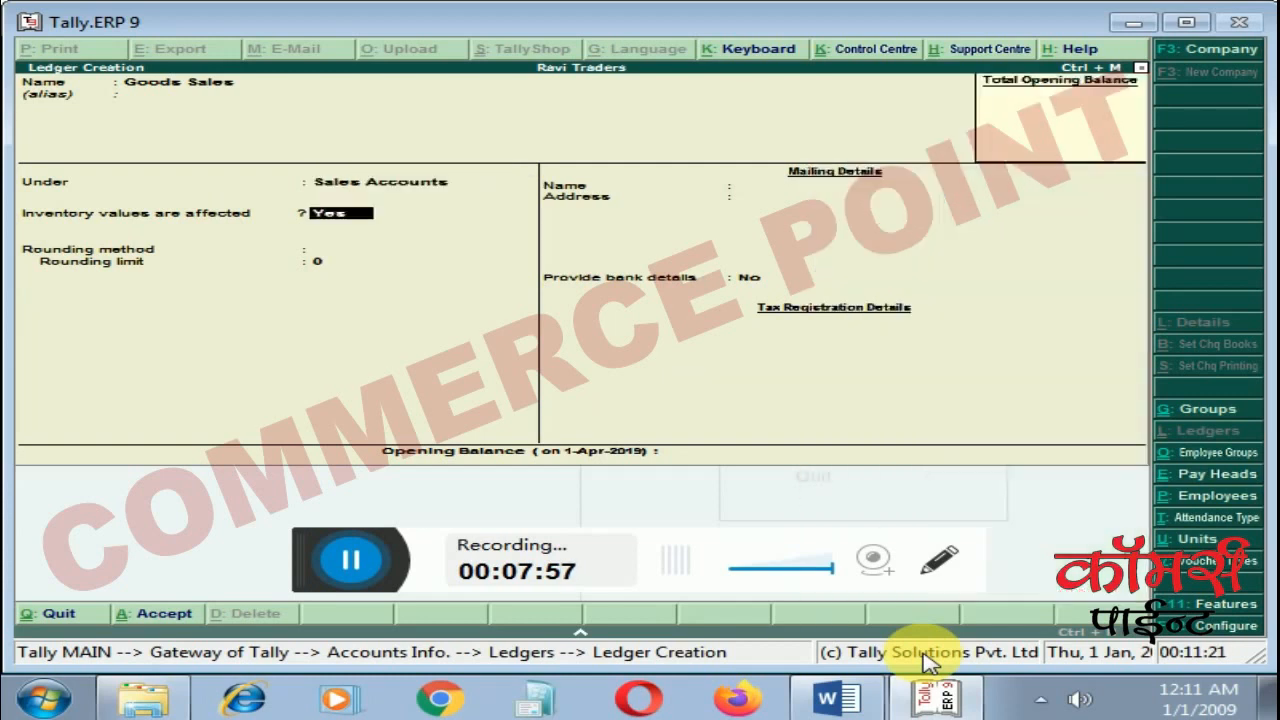
Step: Set inventory values affected to No for Goods Sales, save the ledger and return to the Gateway of Tally
type("n")
key("Return")
key("Return")
key("Return")
key("Return")
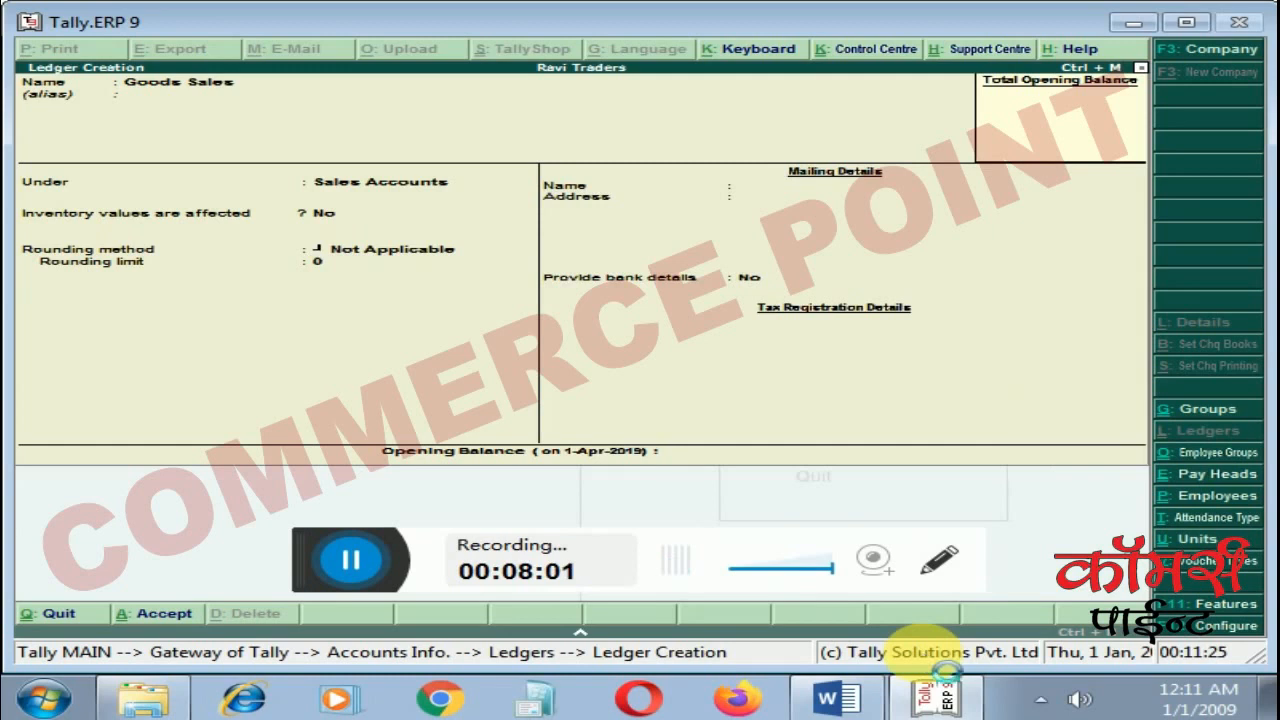
key("Escape")
key("Return")
key("Escape")
key("Escape")
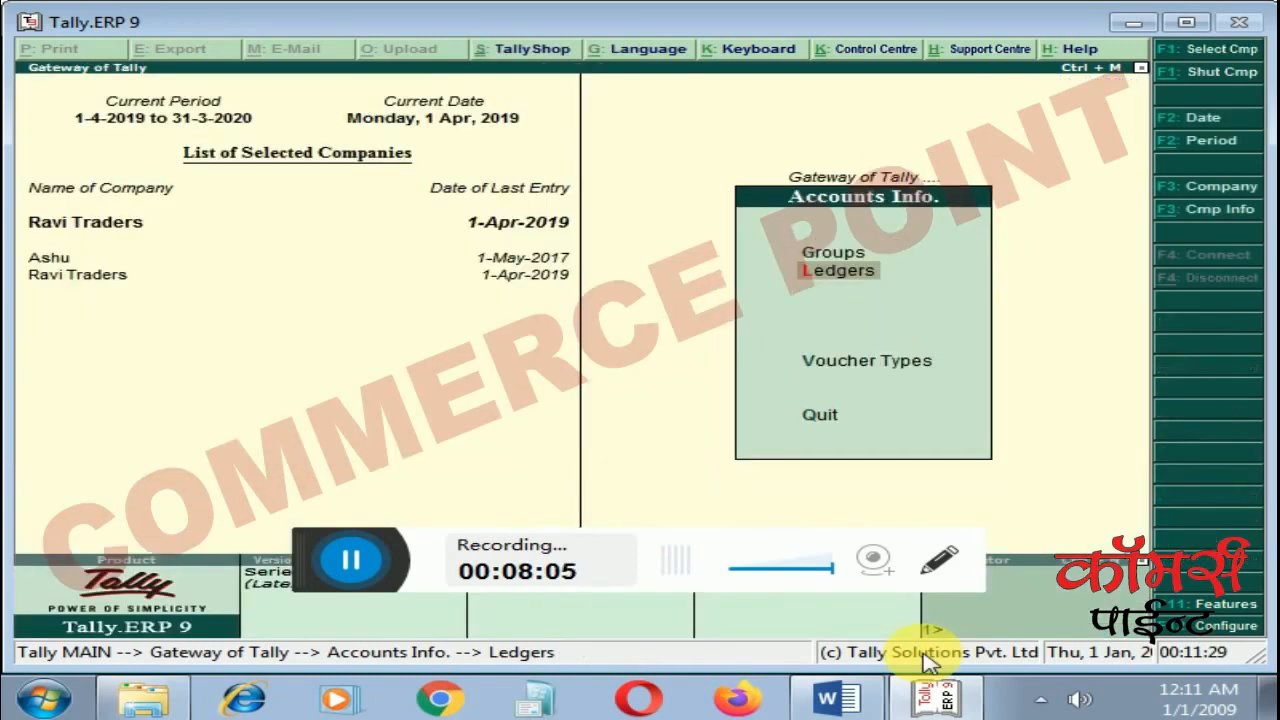
Step: Open accounting voucher entry and switch to a Purchase voucher
key("Down")
key("Down")
key("Down")
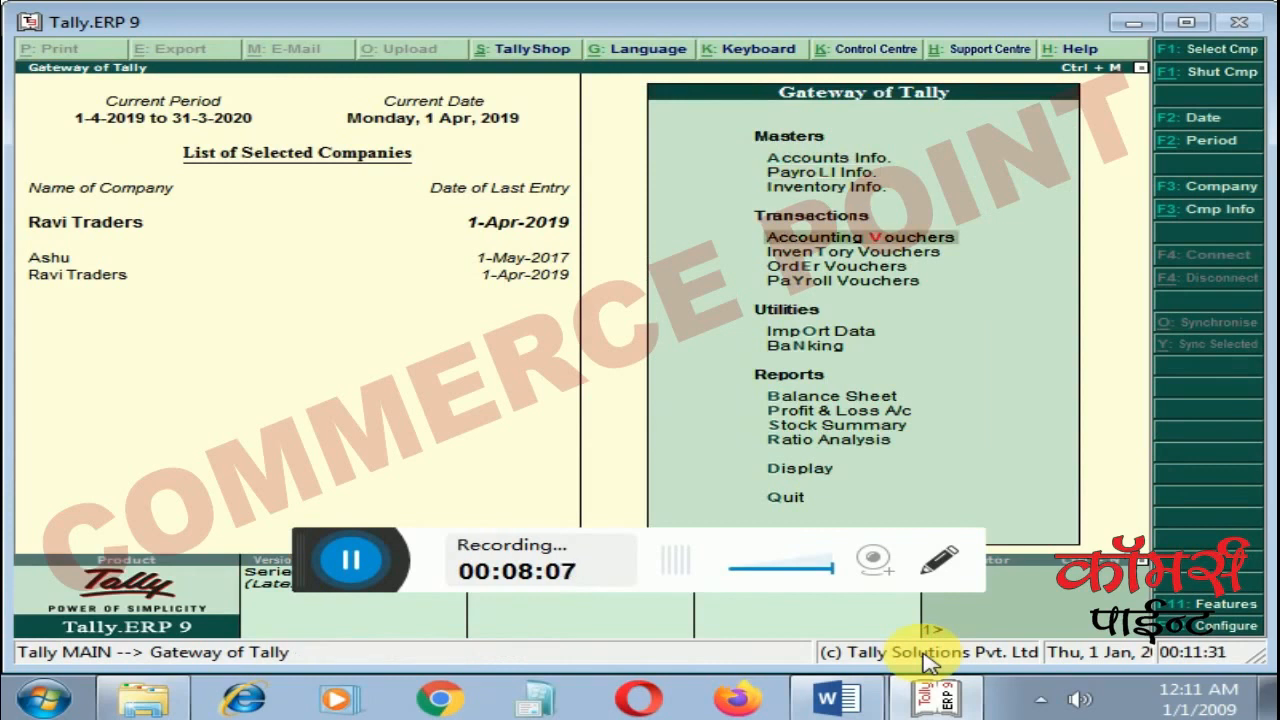
key("Return")
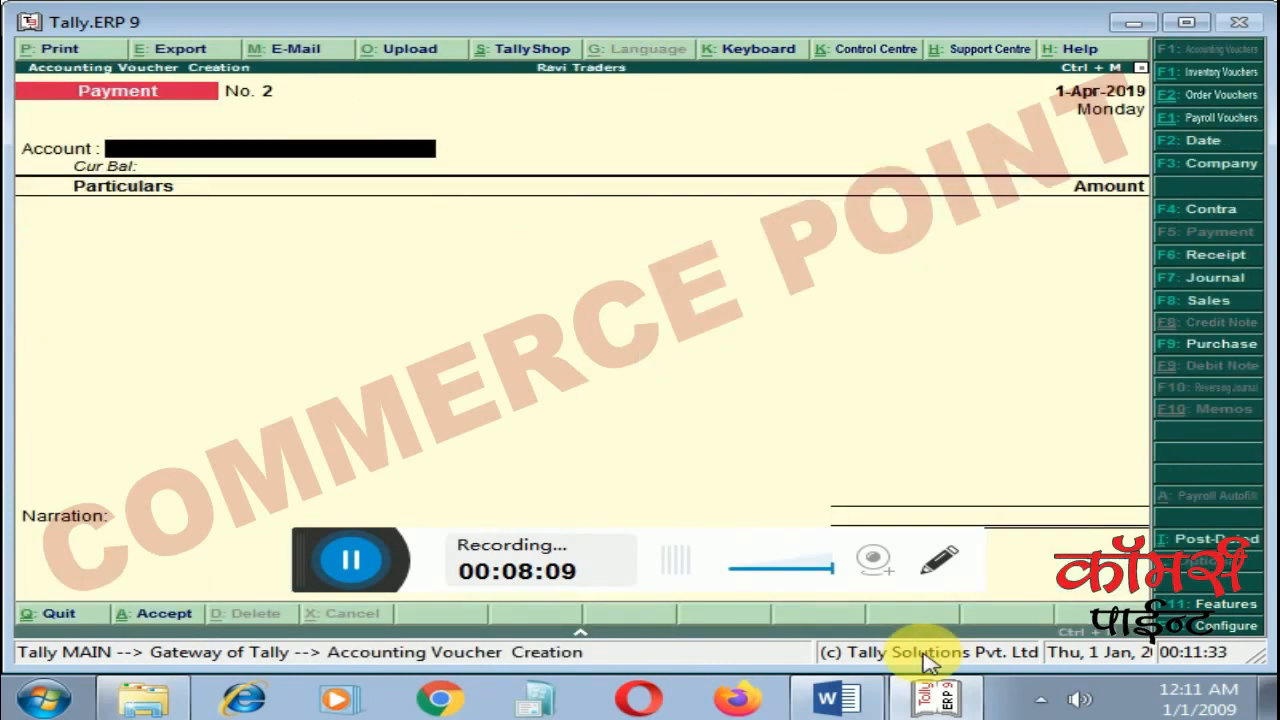
key("F9")
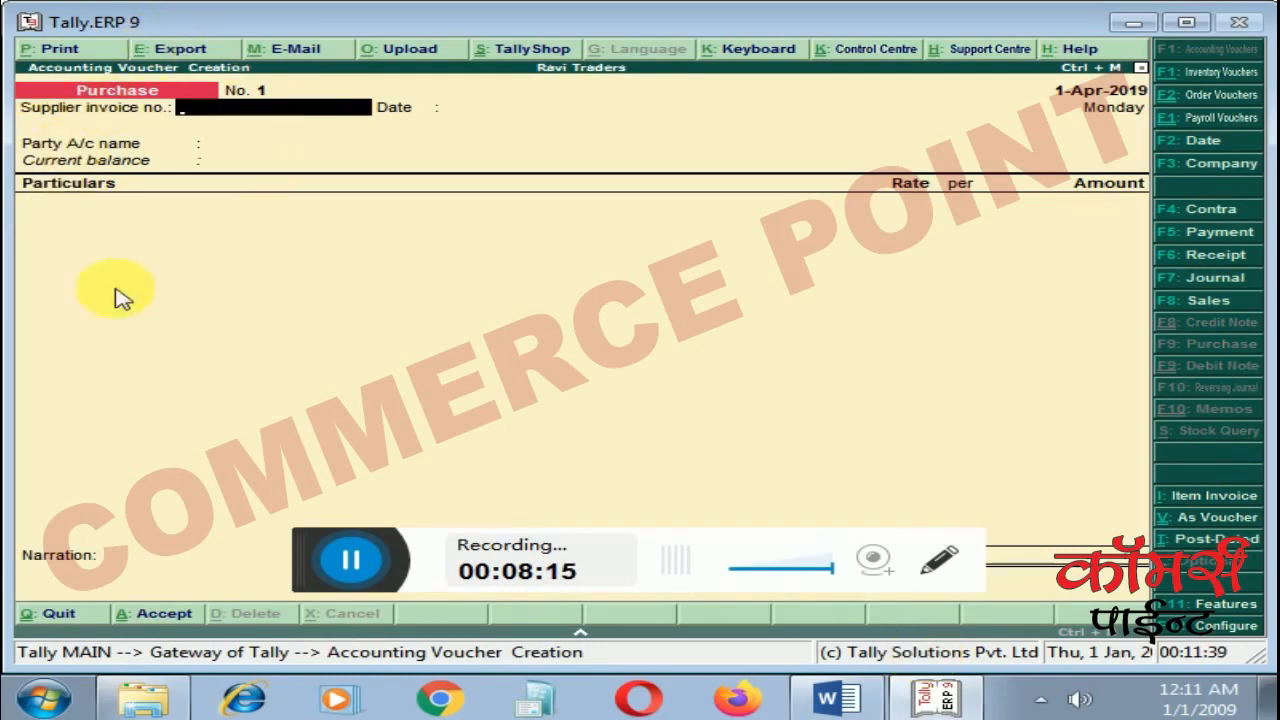
Step: Toggle the purchase entry between voucher mode and invoice mode, ending in invoice mode
left_click(1205, 522)
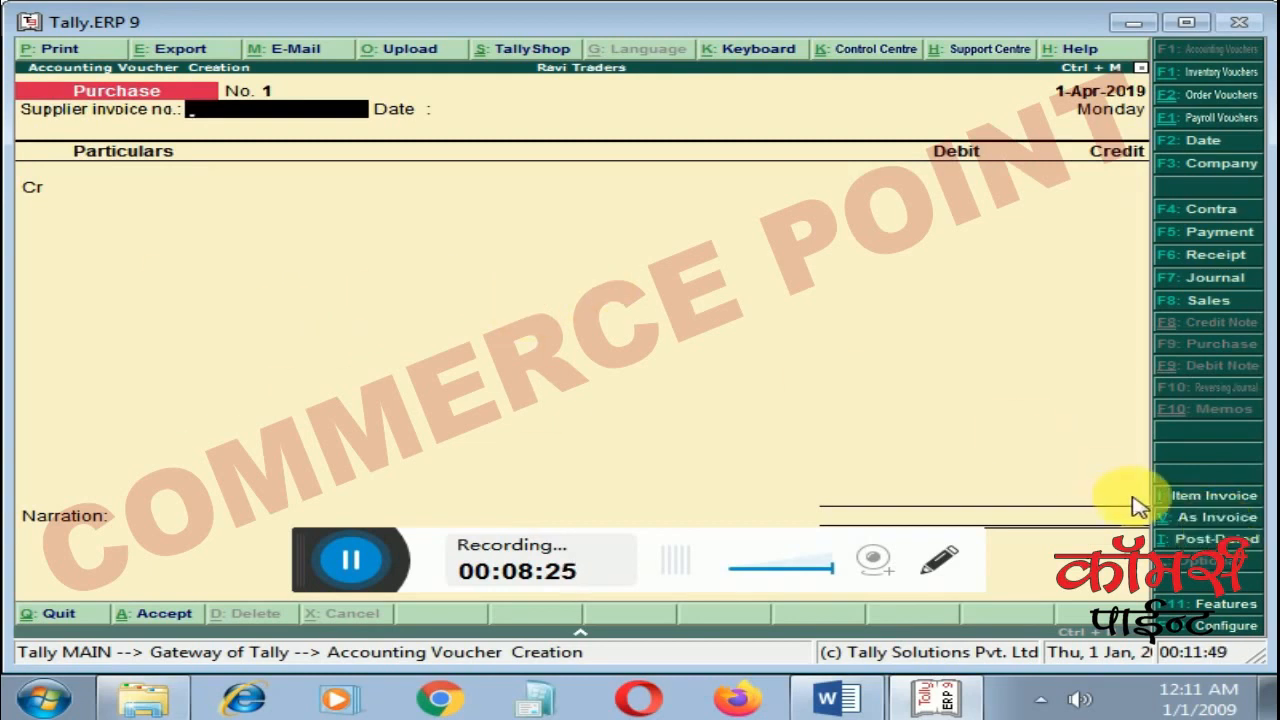
left_click(1224, 520)
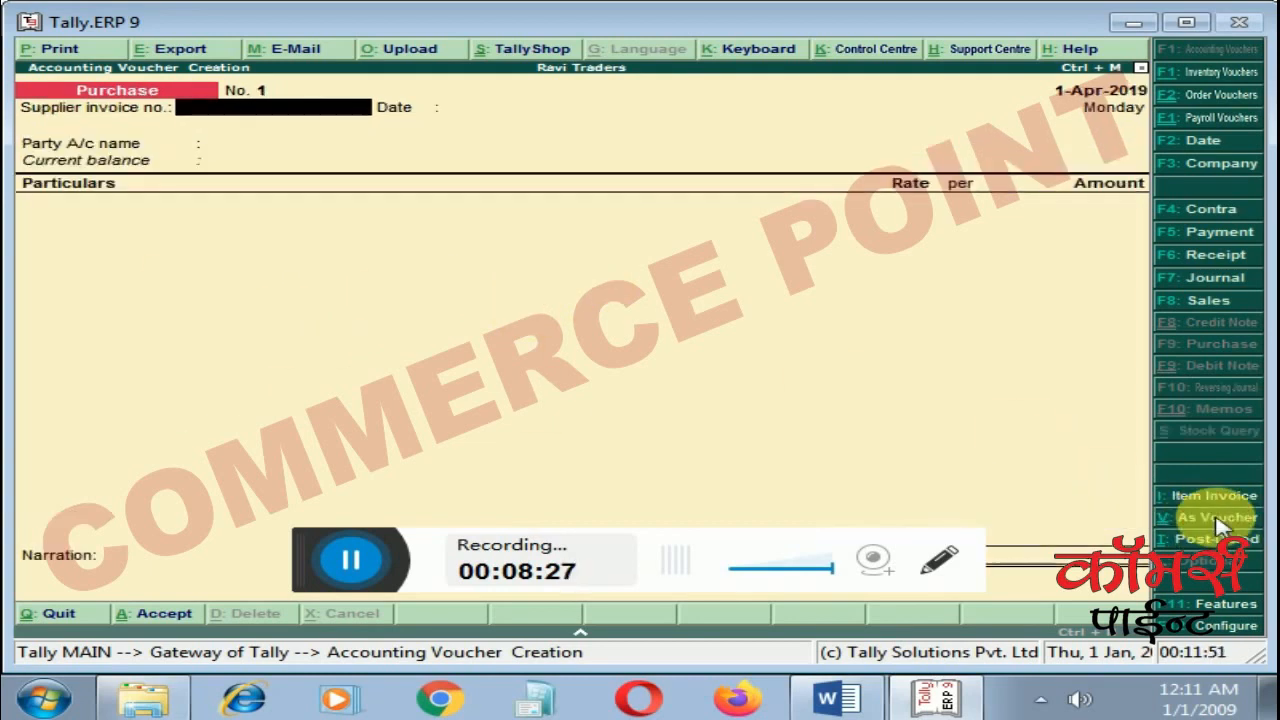
left_click(1220, 519)
left_click(1218, 519)
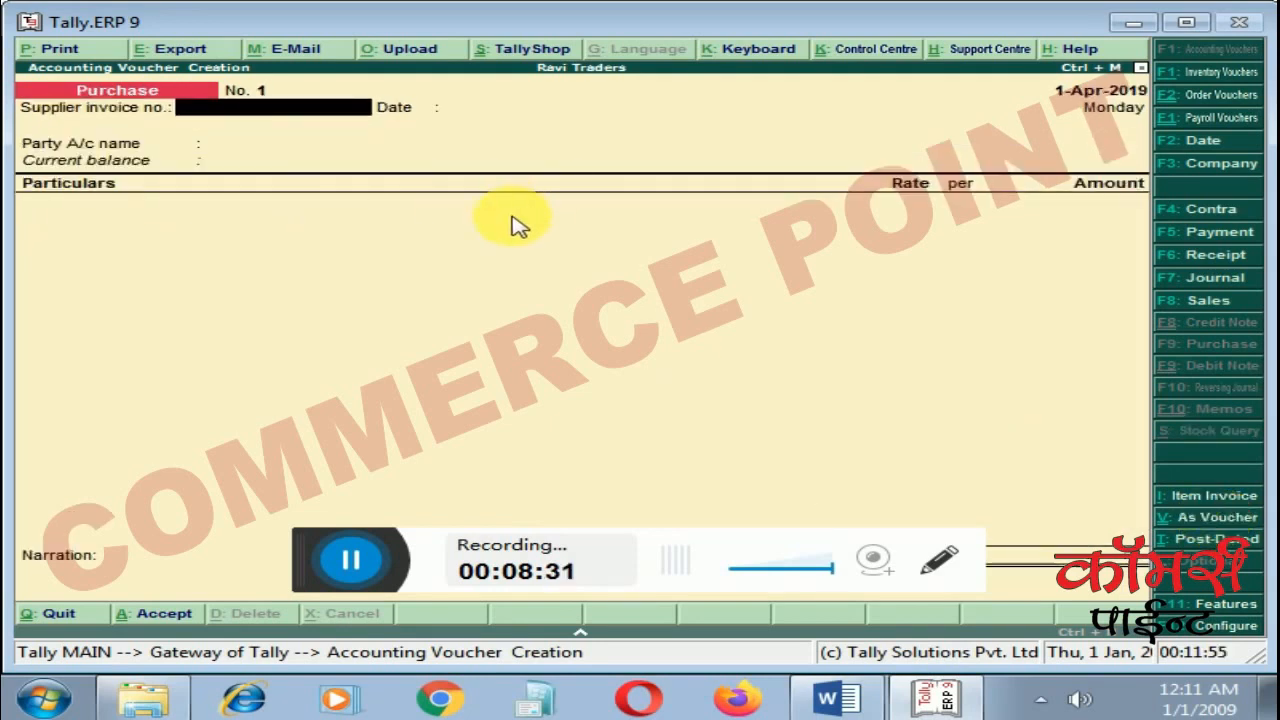
Step: Enter supplier invoice number 2343 dated 1-Apr-2019, choose Cash as the party account and end the order list
type("2343")
key("BackSpace")
key("Return")
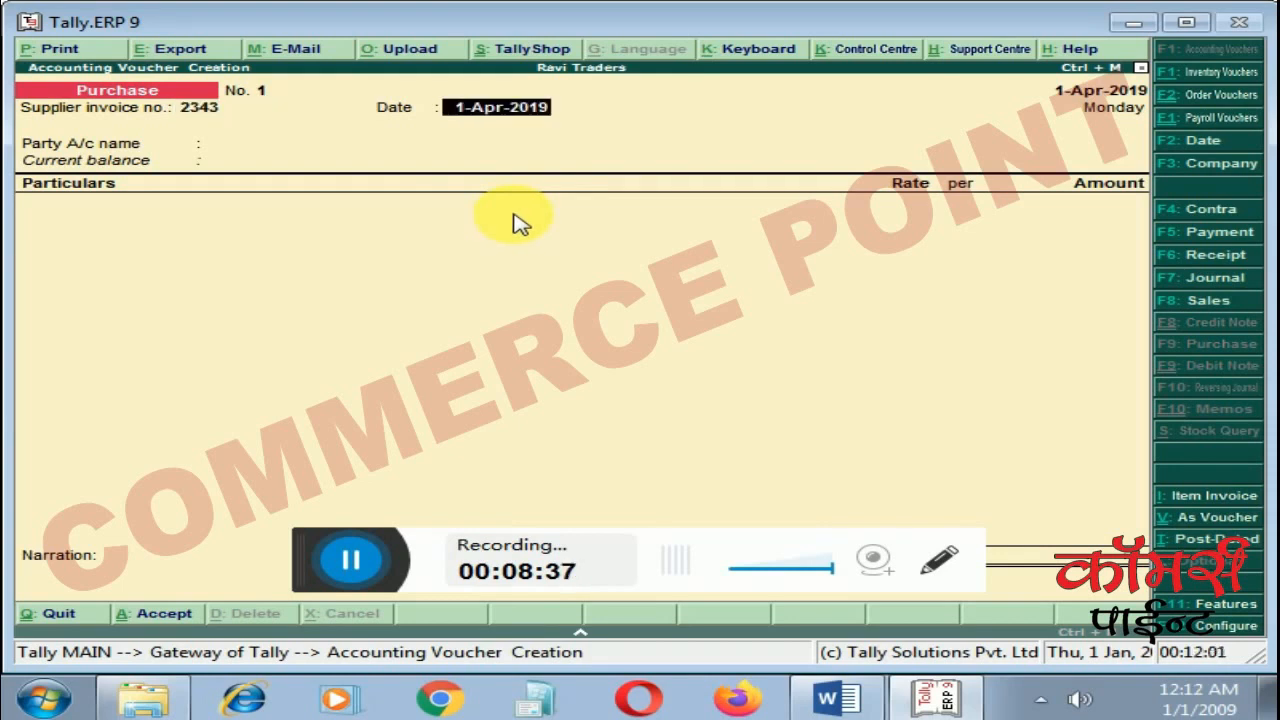
key("Return")
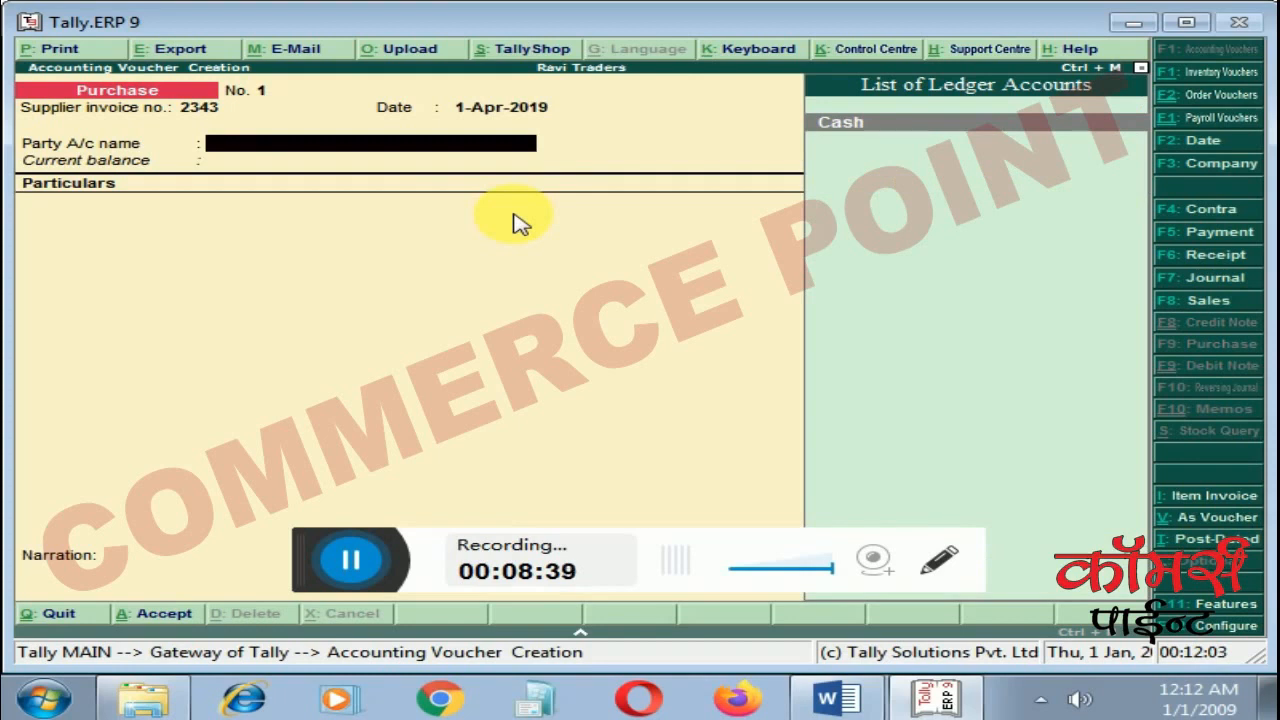
key("Return")
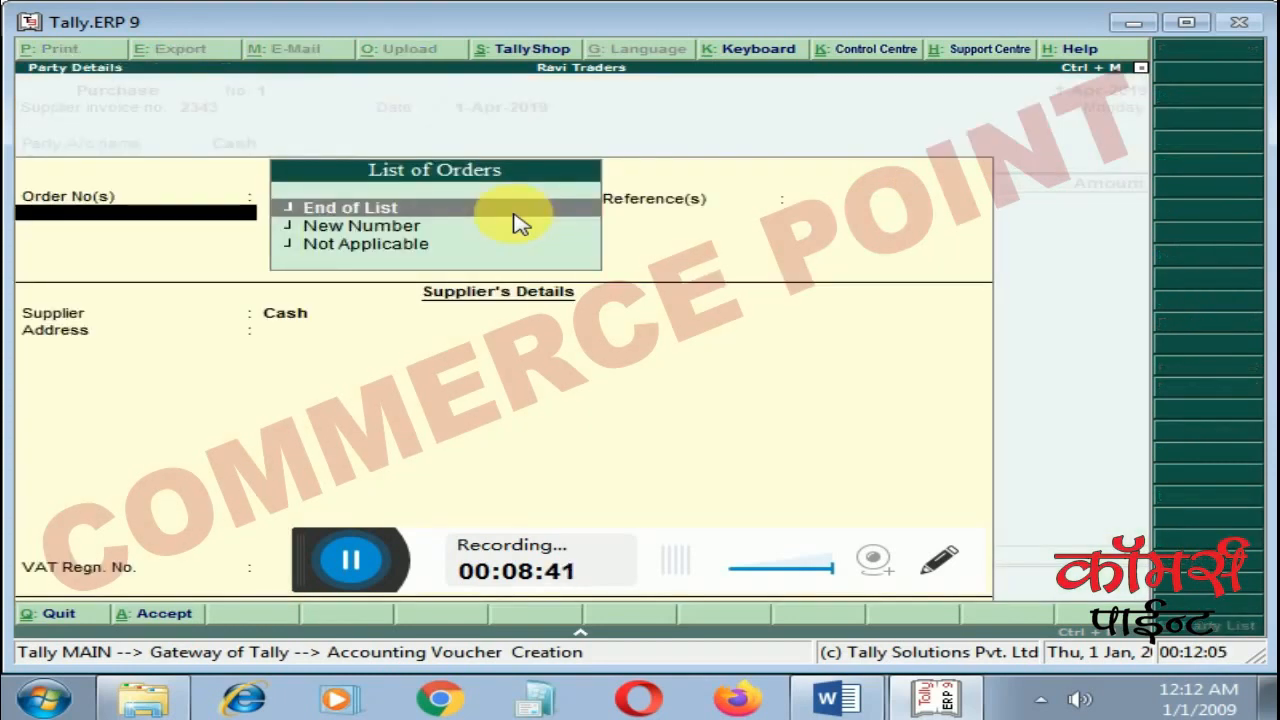
key("Return")
key("Return")
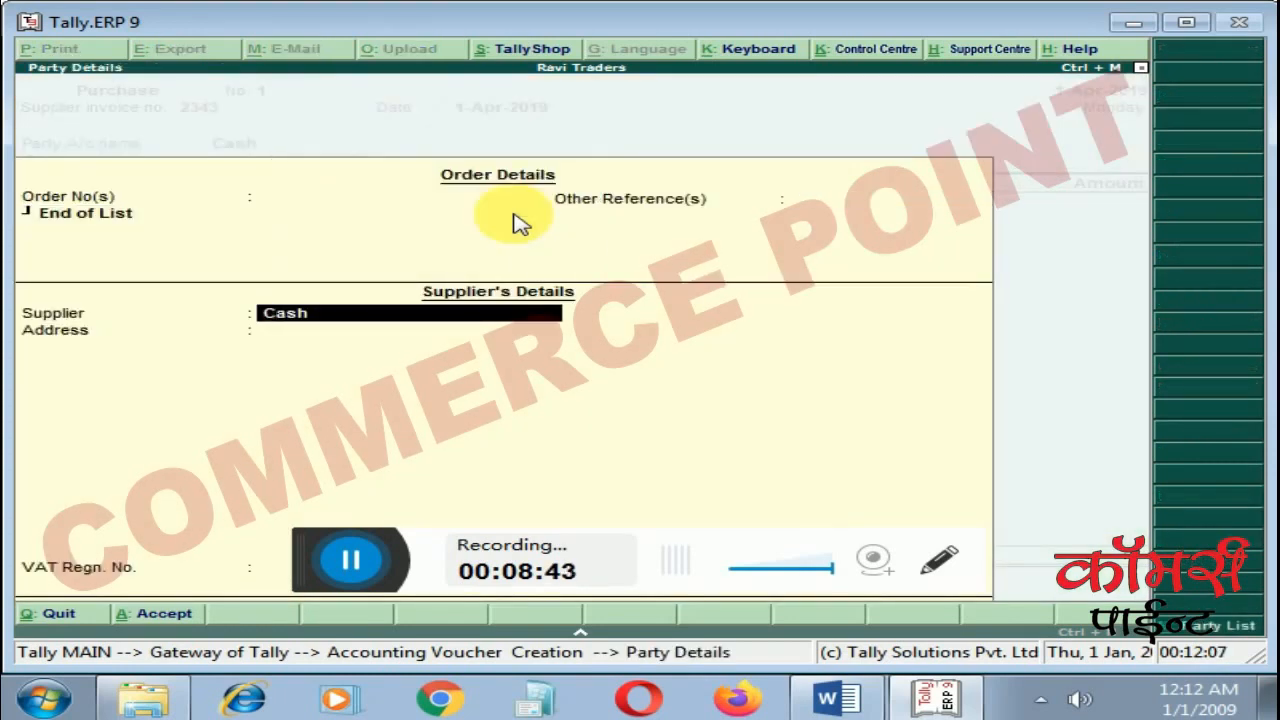
Step: Enter Rajiv Traders as the supplier with its shop address and accept the party details without a VAT number
type("Rajiv Trader")
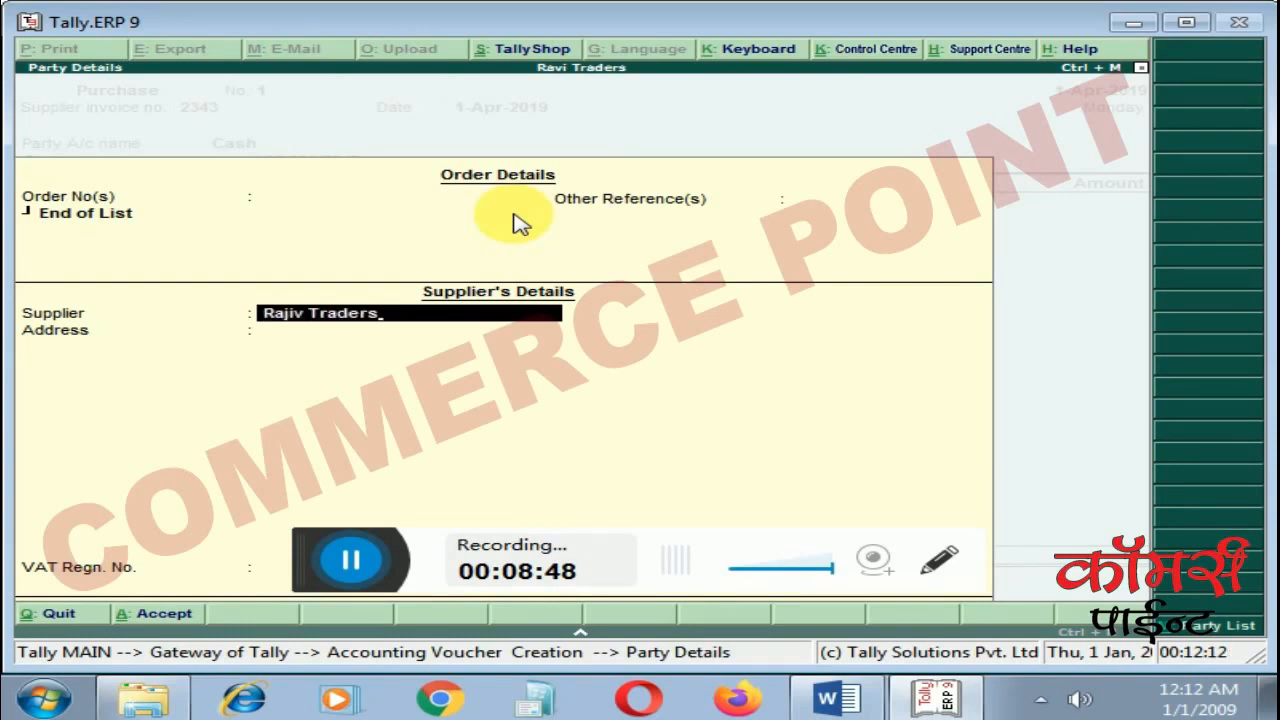
key("Return")
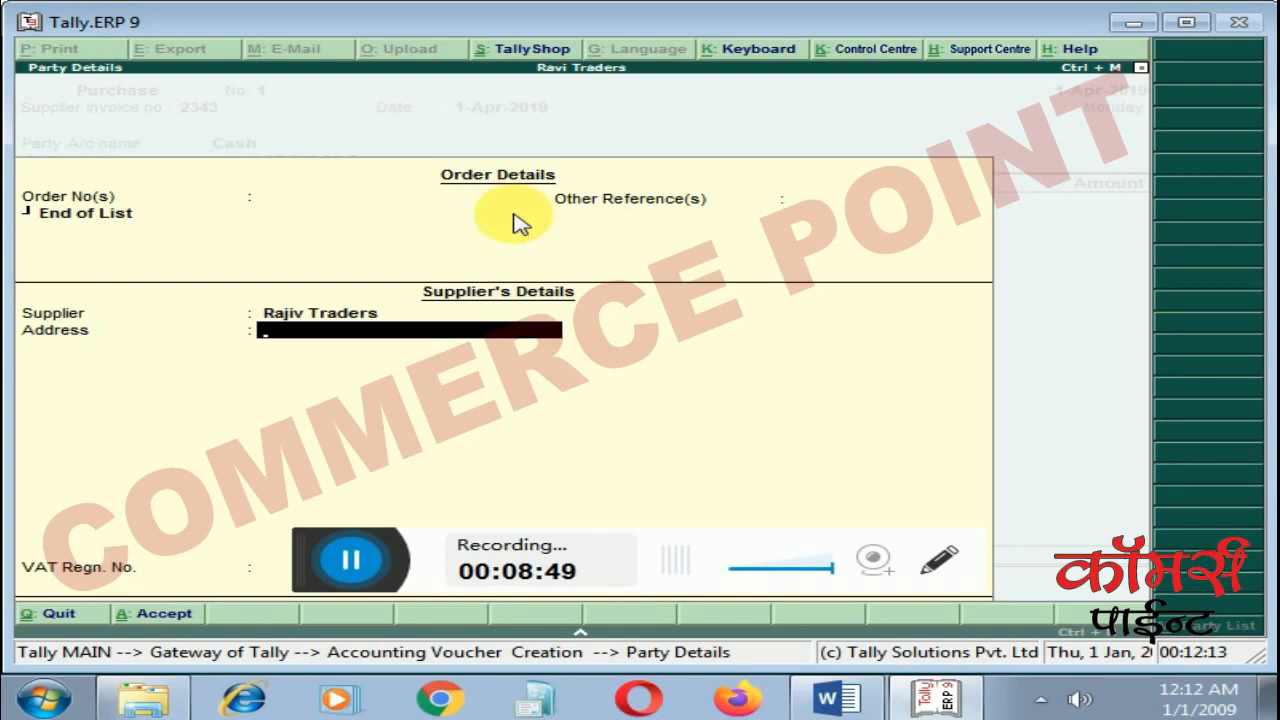
type("Shop No 45 New Market Bhp")
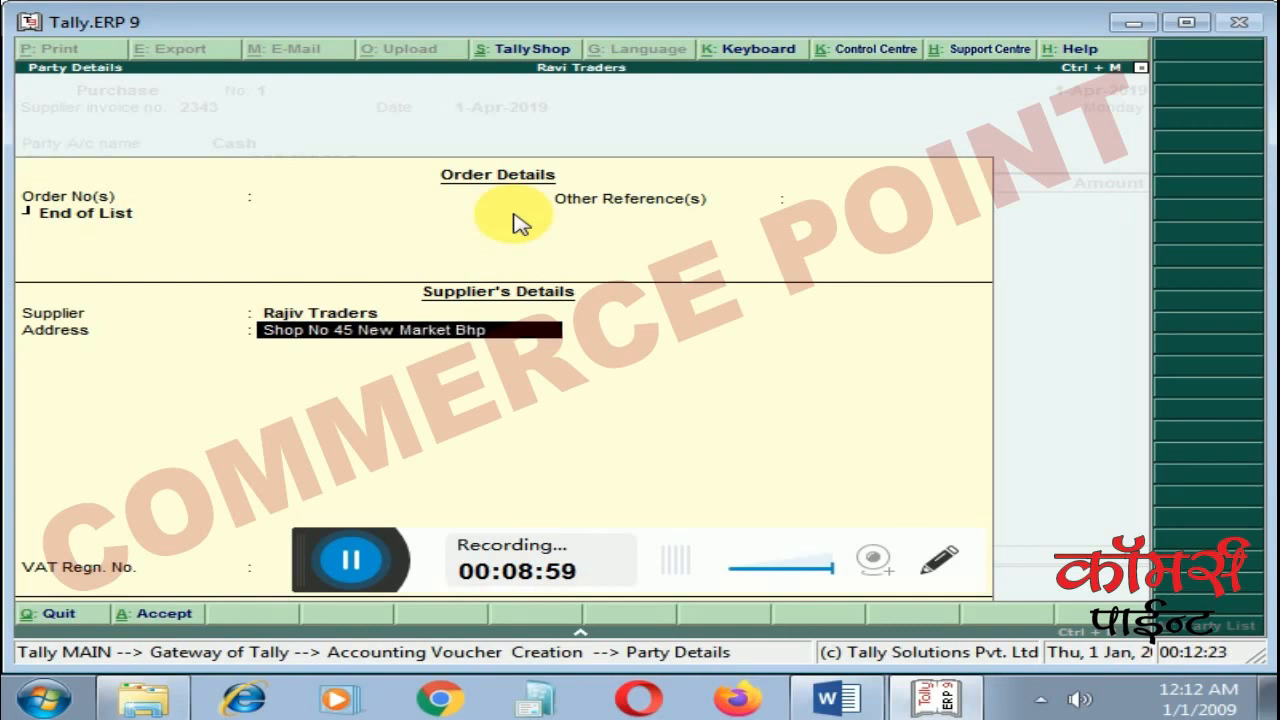
key("BackSpace")
type("opa")
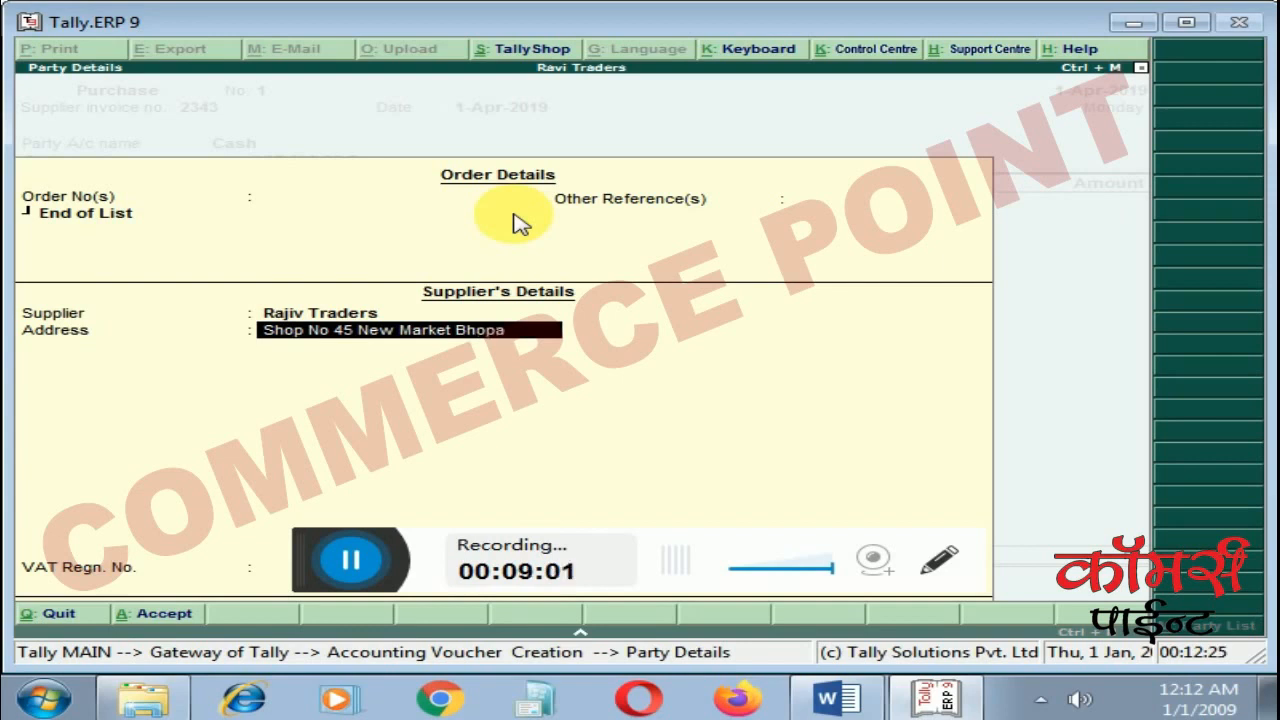
type("l")
key("Return")
key("Return")
key("Return")
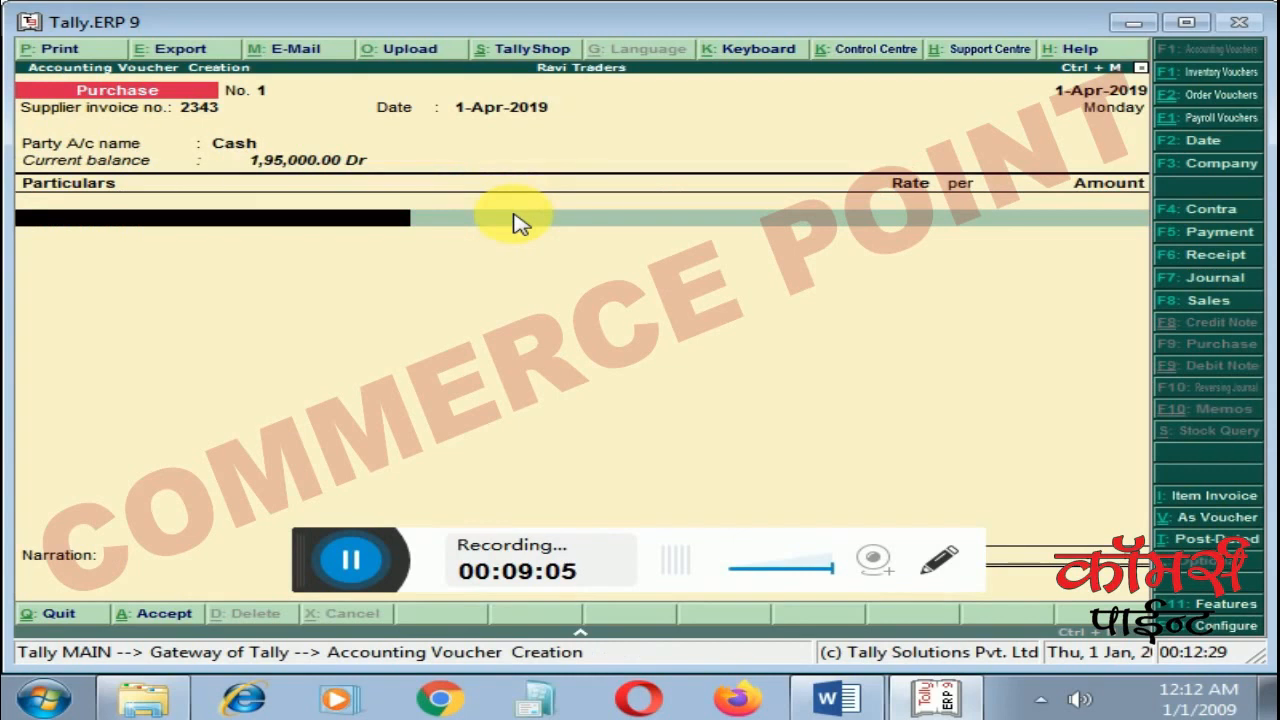
Step: Enter the Goods Purchase ledger with an amount of 10,000, save the purchase voucher without narration and leave voucher entry
key("space")
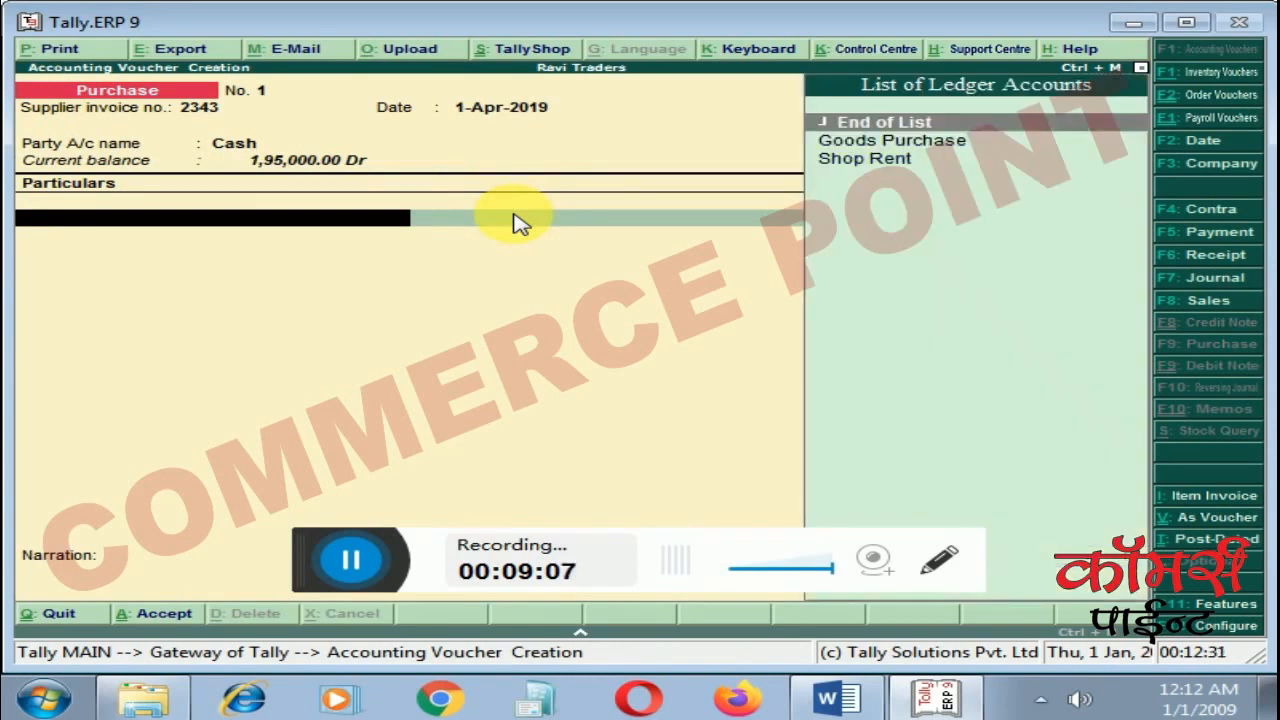
key("Down")
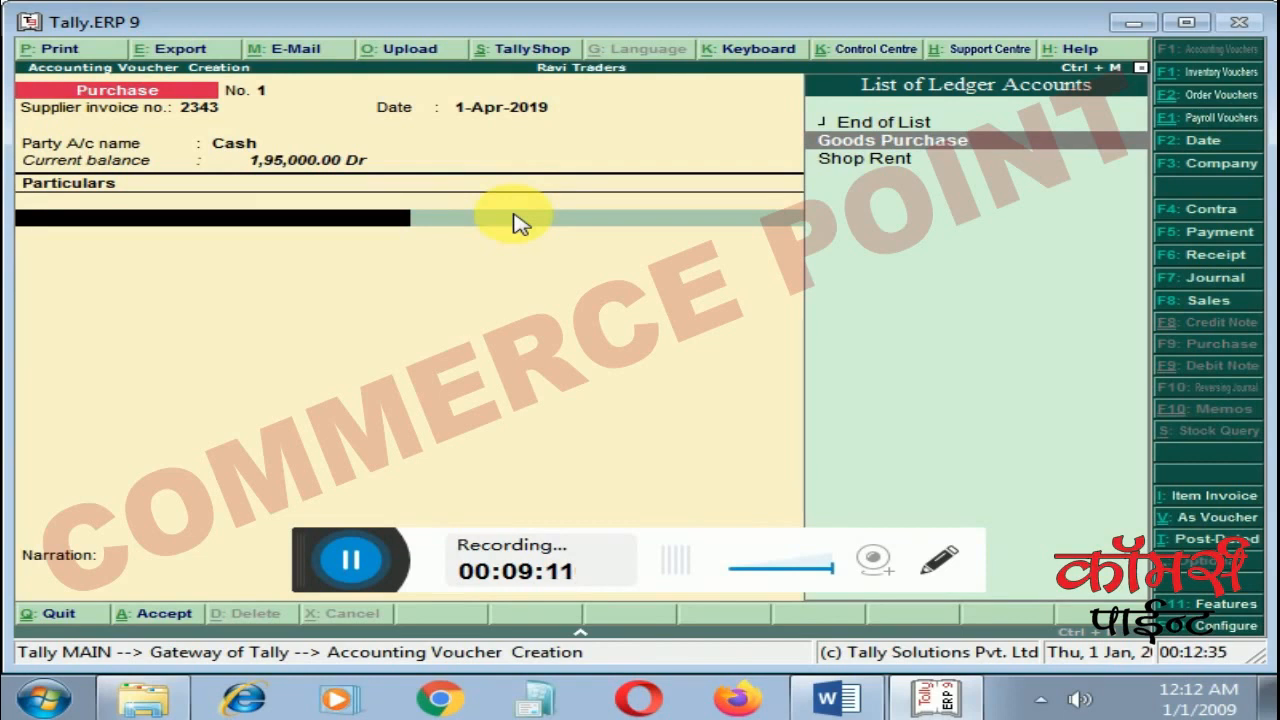
key("Return")
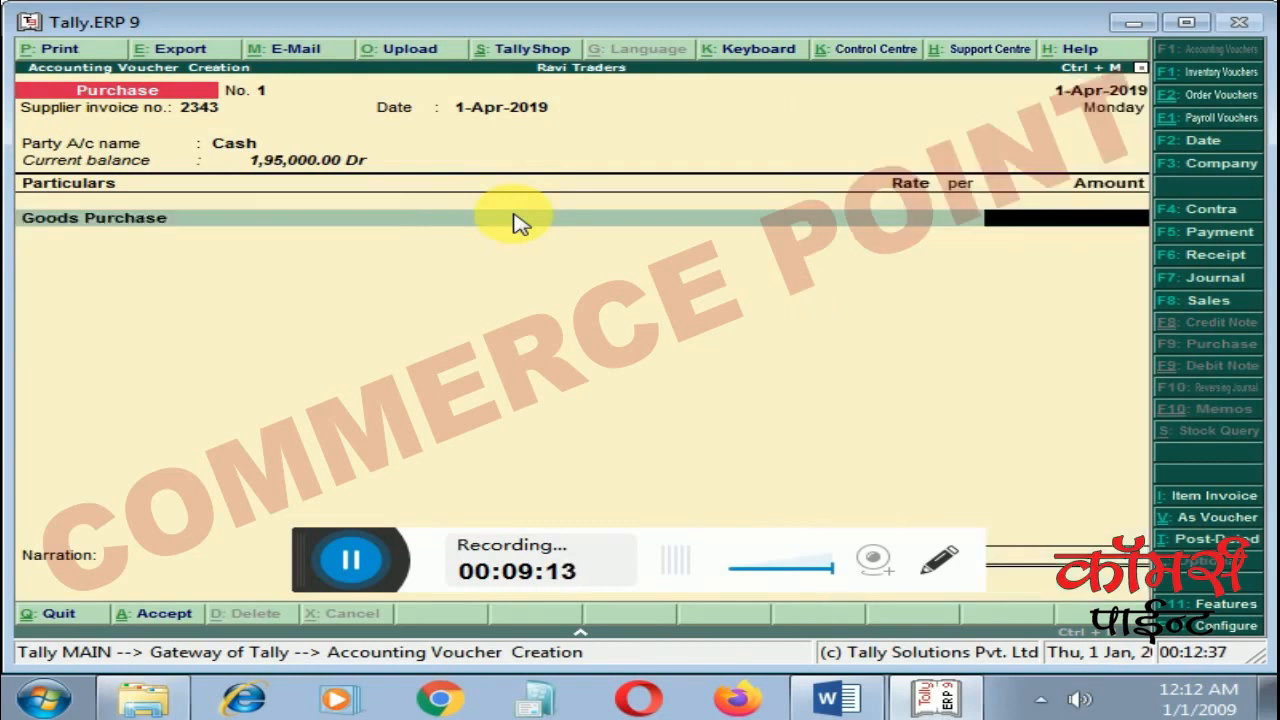
type("10000")
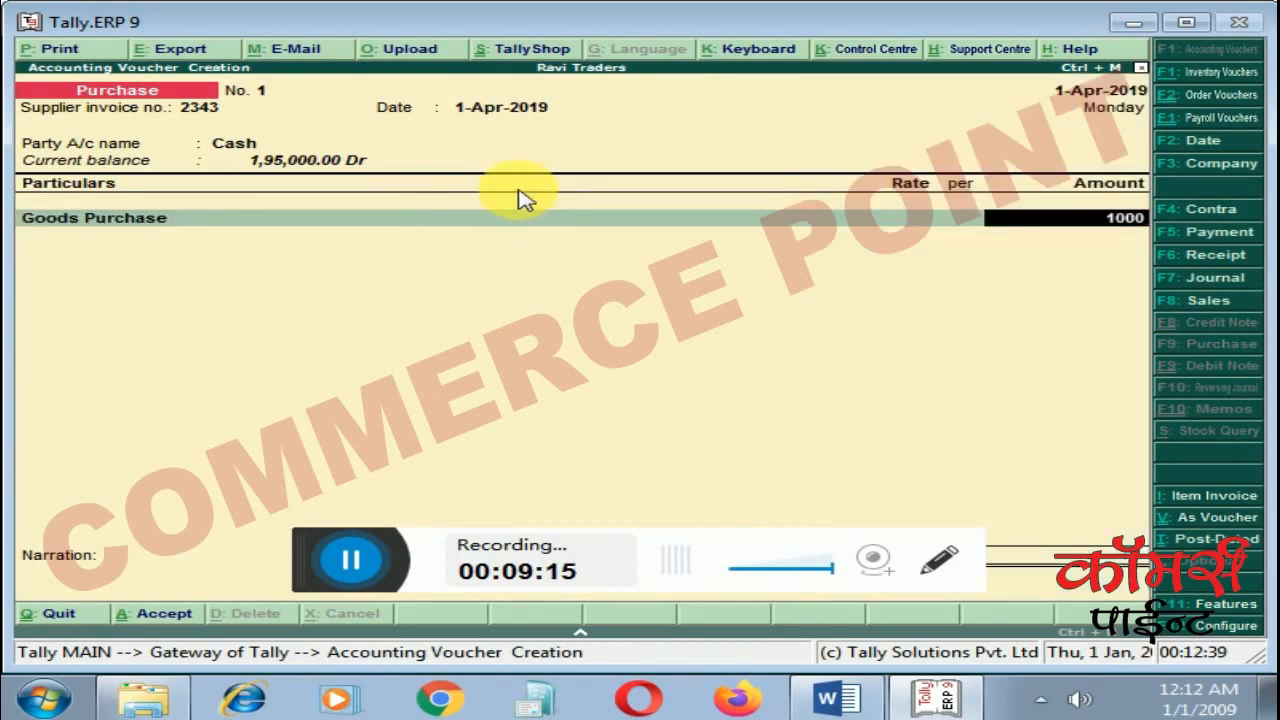
key("Return")
key("Return")
key("Return")
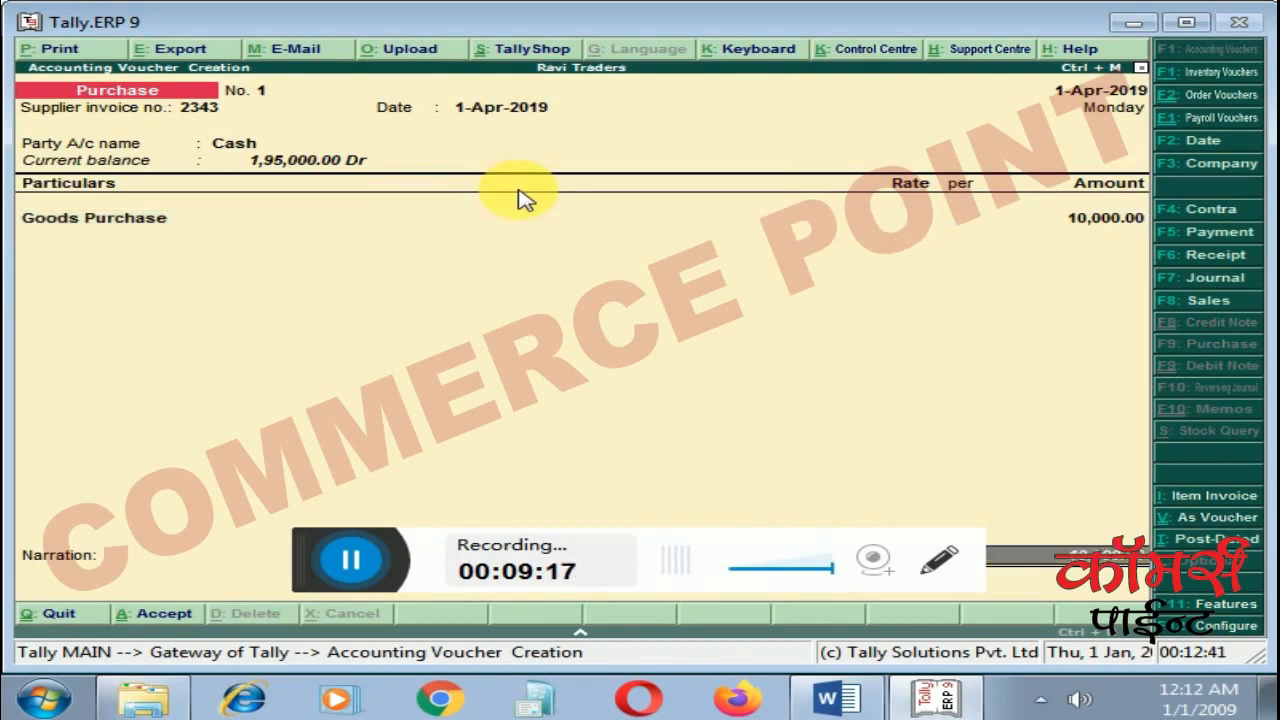
key("Return")
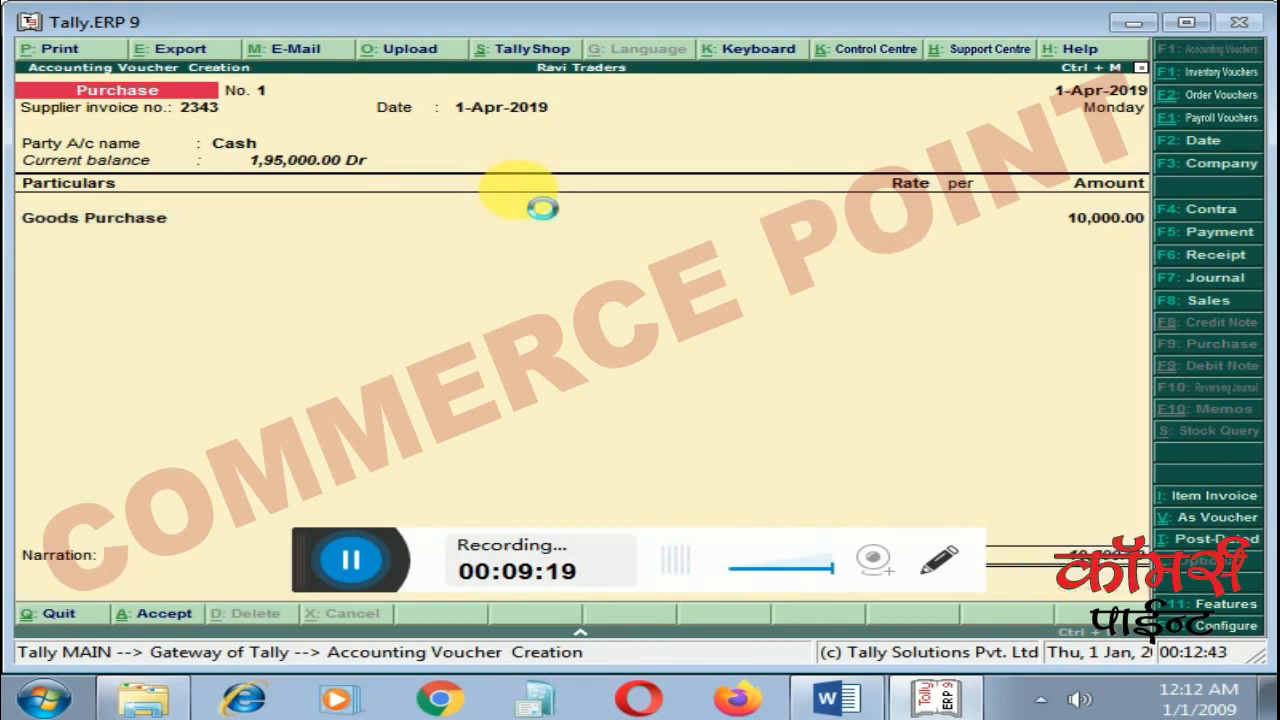
key("Escape")
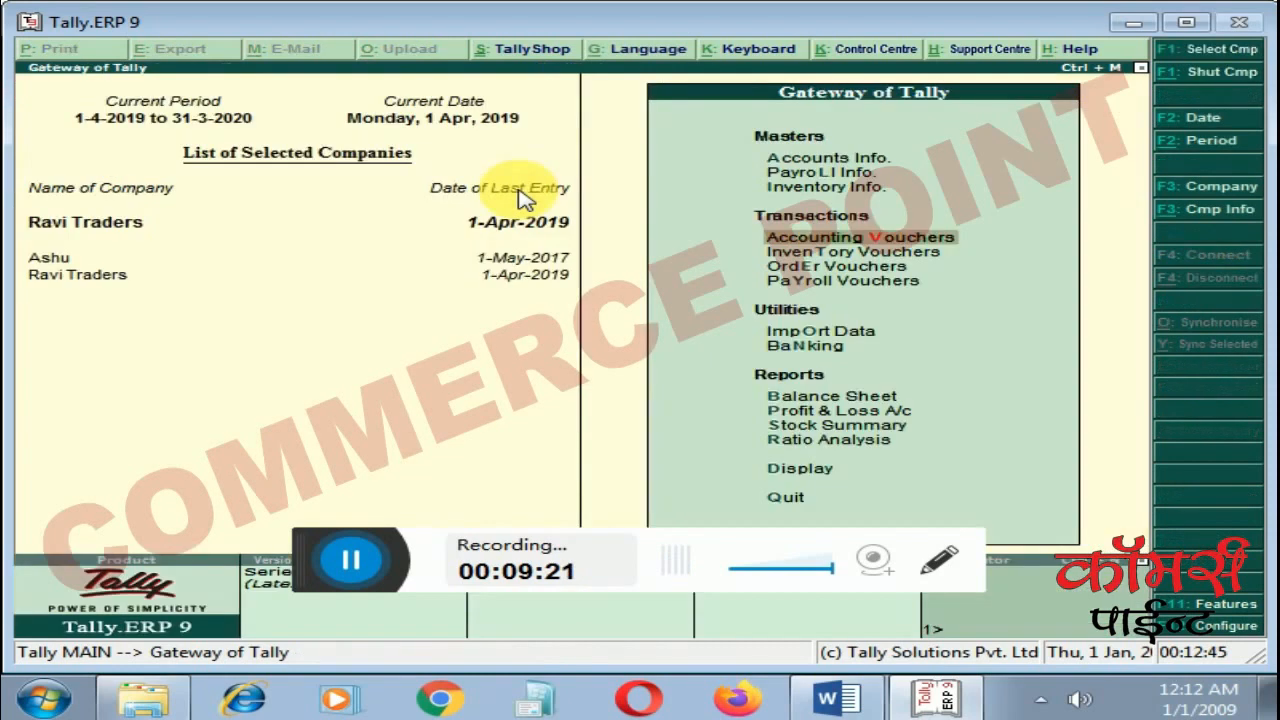
Step: Review the Balance Sheet assets and the Profit & Loss A/c behind them, and return to the Gateway of Tally
key("Down")
key("Down")
key("Down")
key("Down")
key("Down")
key("Down")
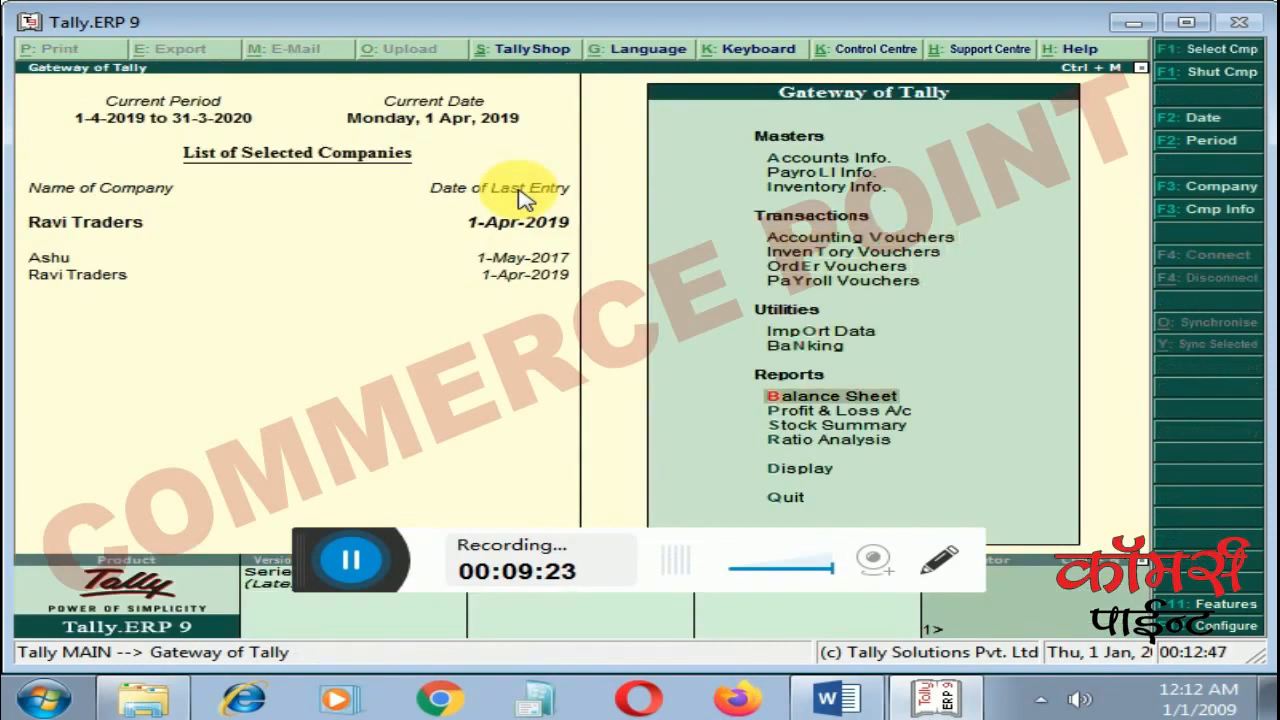
key("Return")
key("Right")
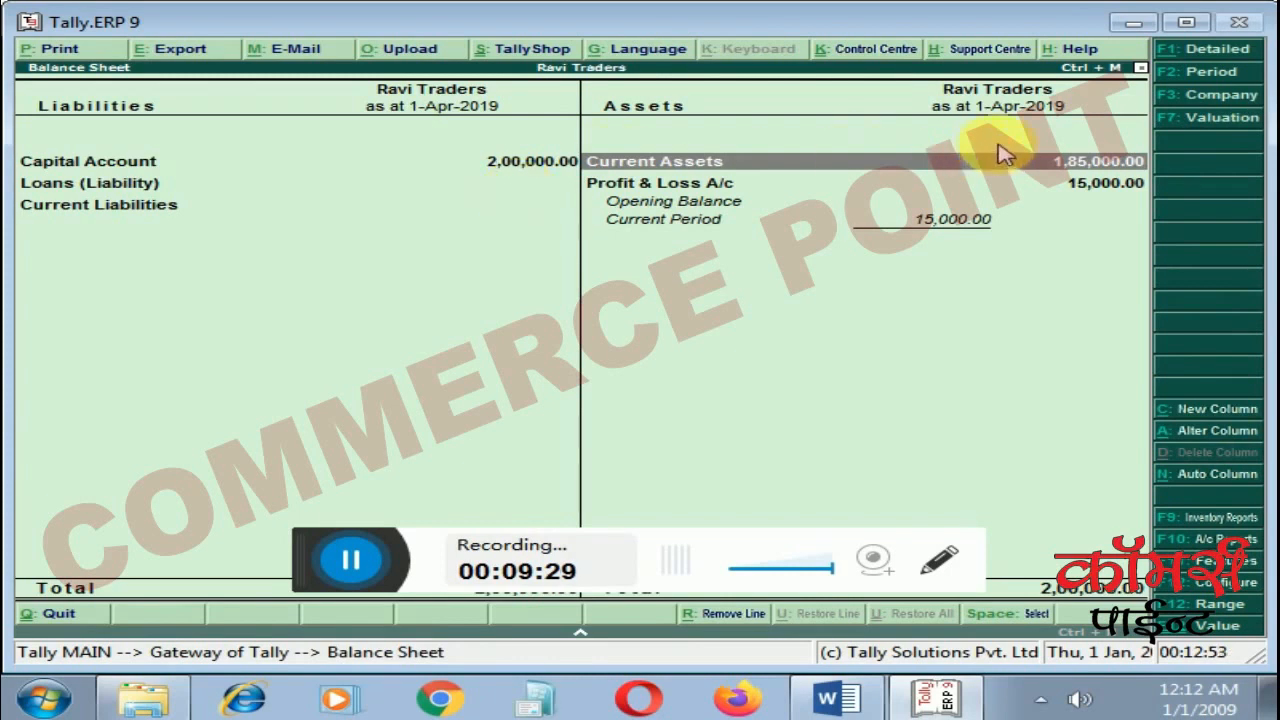
left_click(1104, 180)
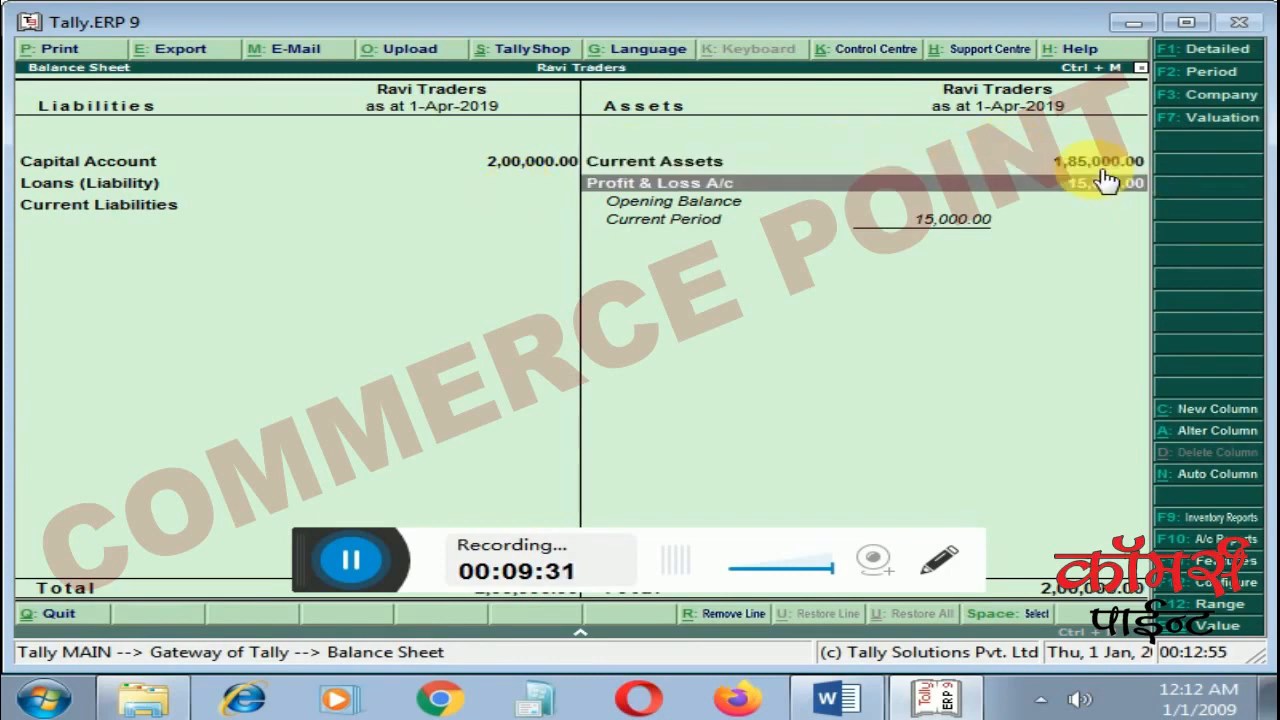
left_click(1104, 180)
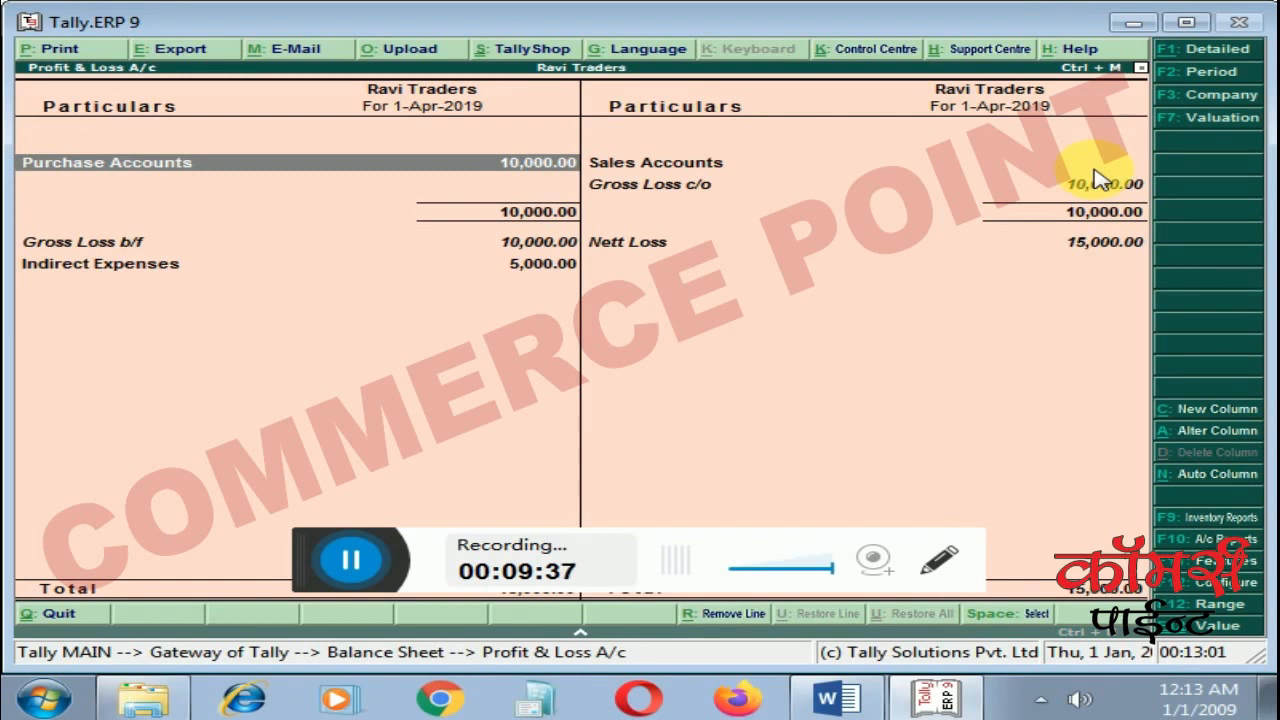
key("Escape")
key("Escape")
Step: Open accounting voucher entry, switch to a Sales voucher and enter reference number 2342
key("Up")
key("Up")
key("Up")
key("Up")
key("Up")
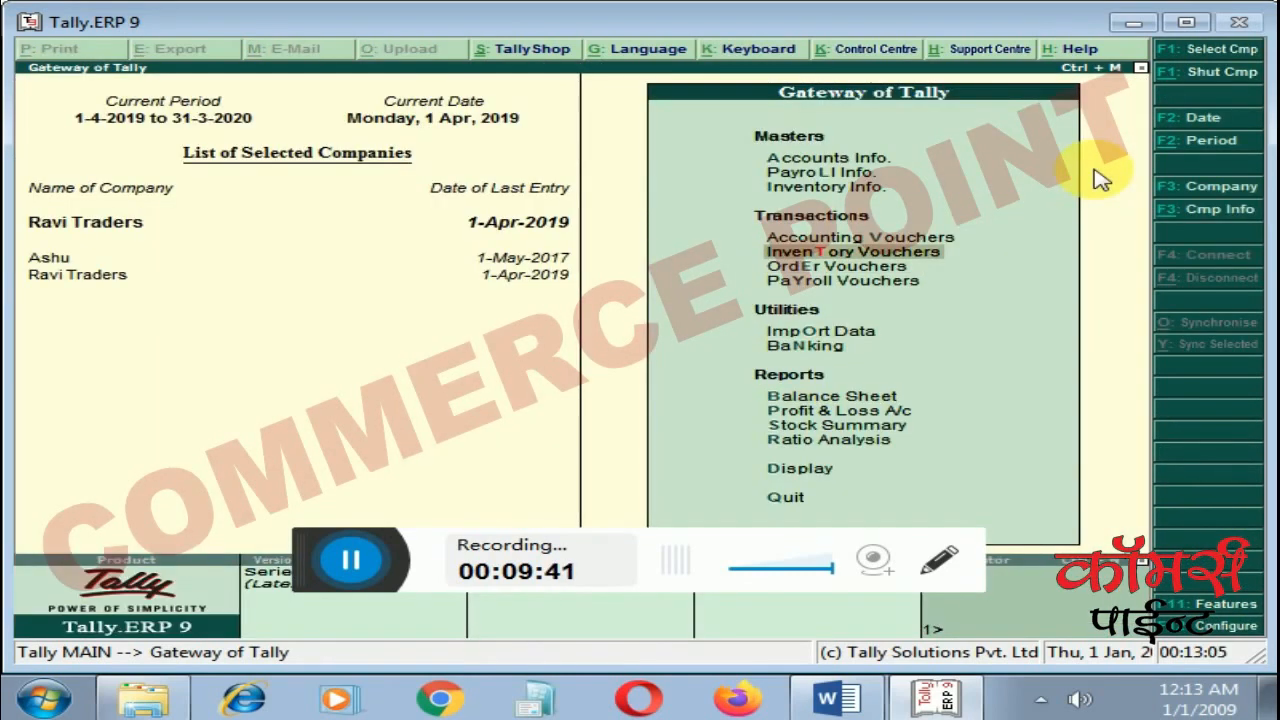
key("Up")
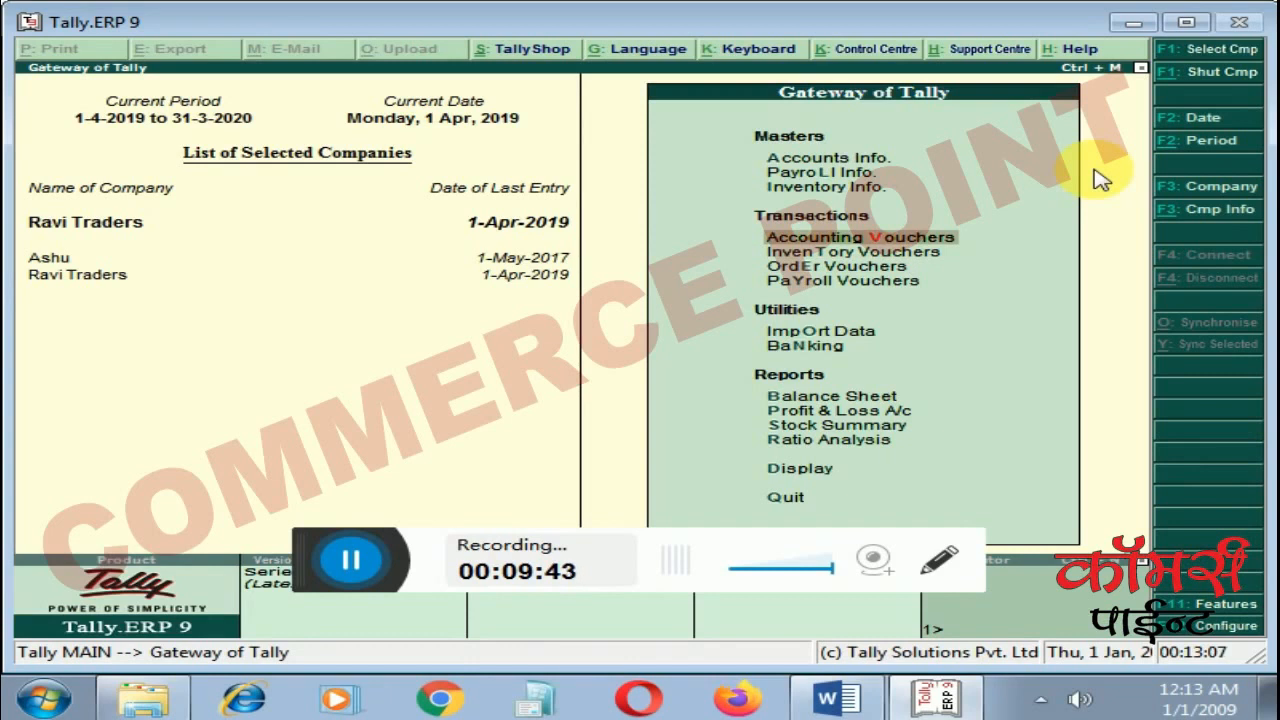
key("Return")
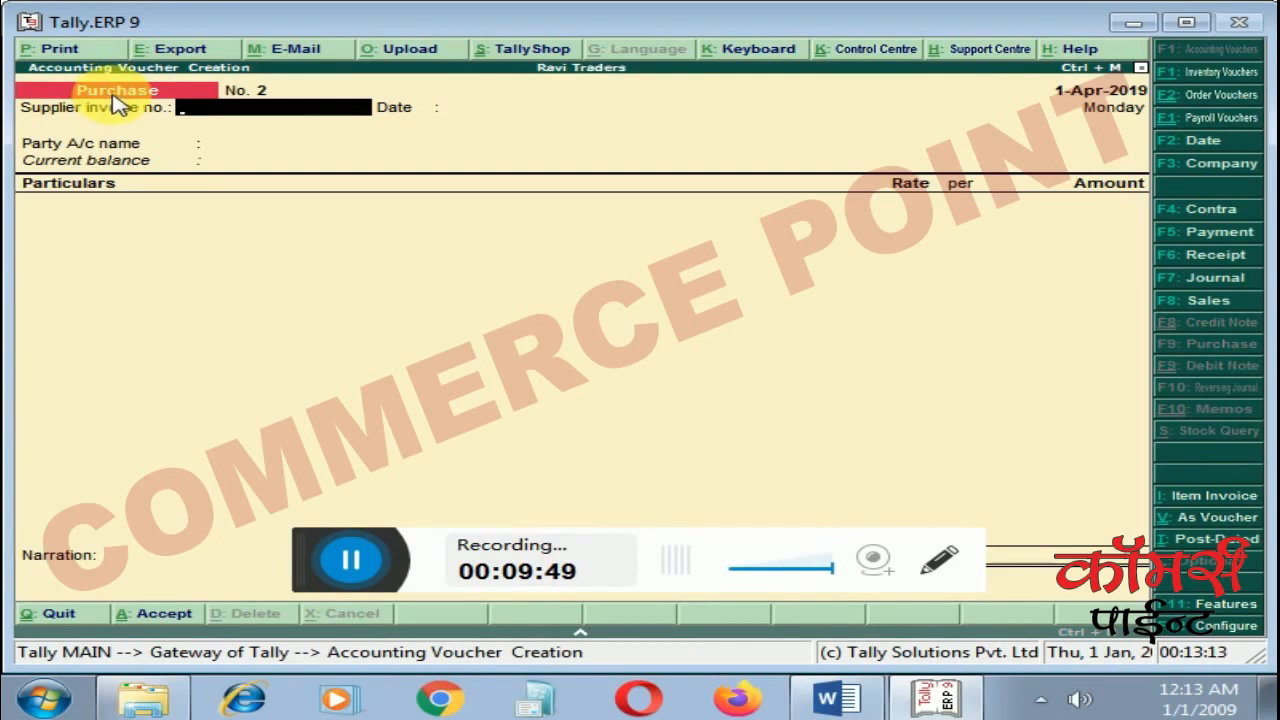
key("F8")
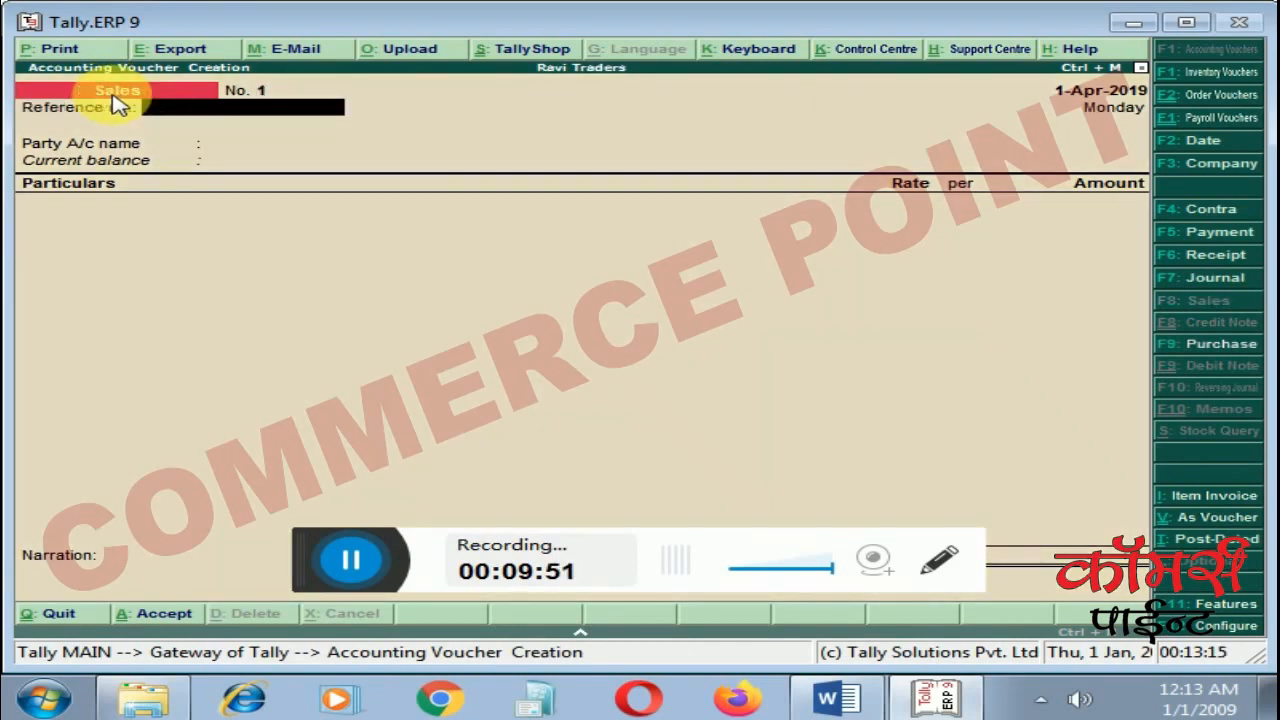
type("2342")
key("Return")
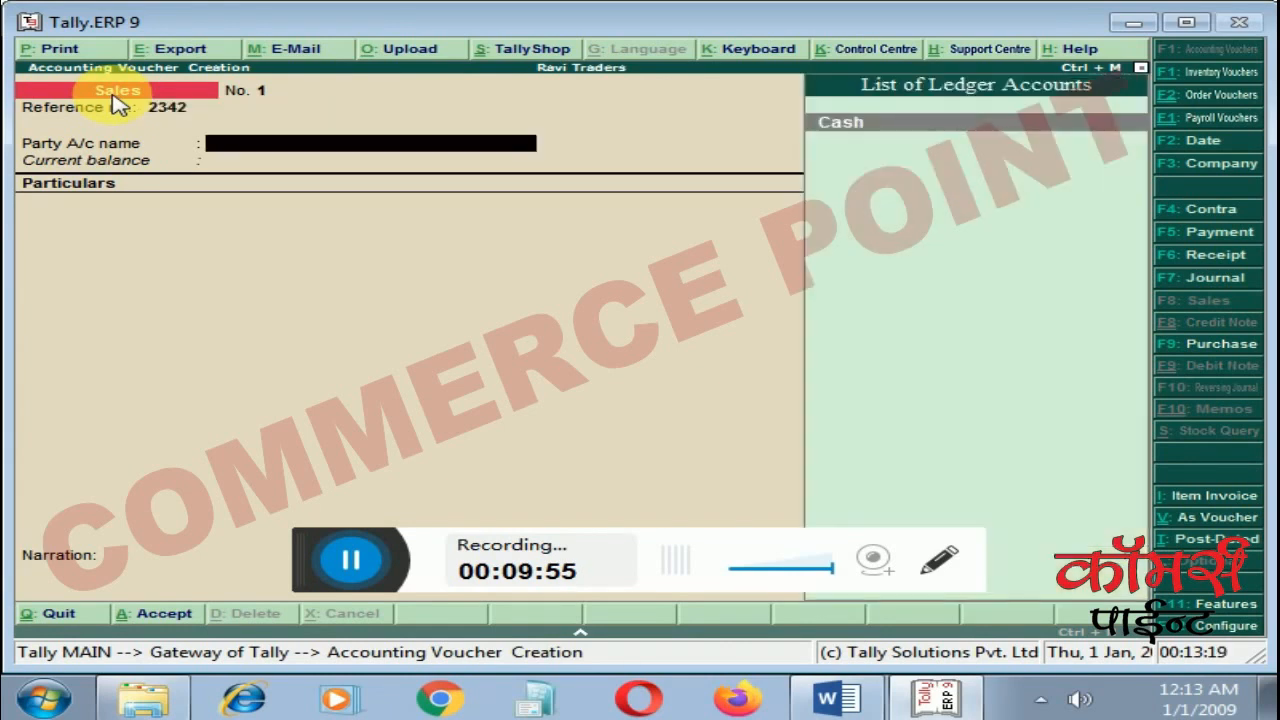
Step: Choose Cash as the party account and enter Mohit Traders as the buyer, leaving despatch, order, address and VAT details blank
key("Return")
key("Return")
key("Return")
key("Return")
key("Return")
key("Return")
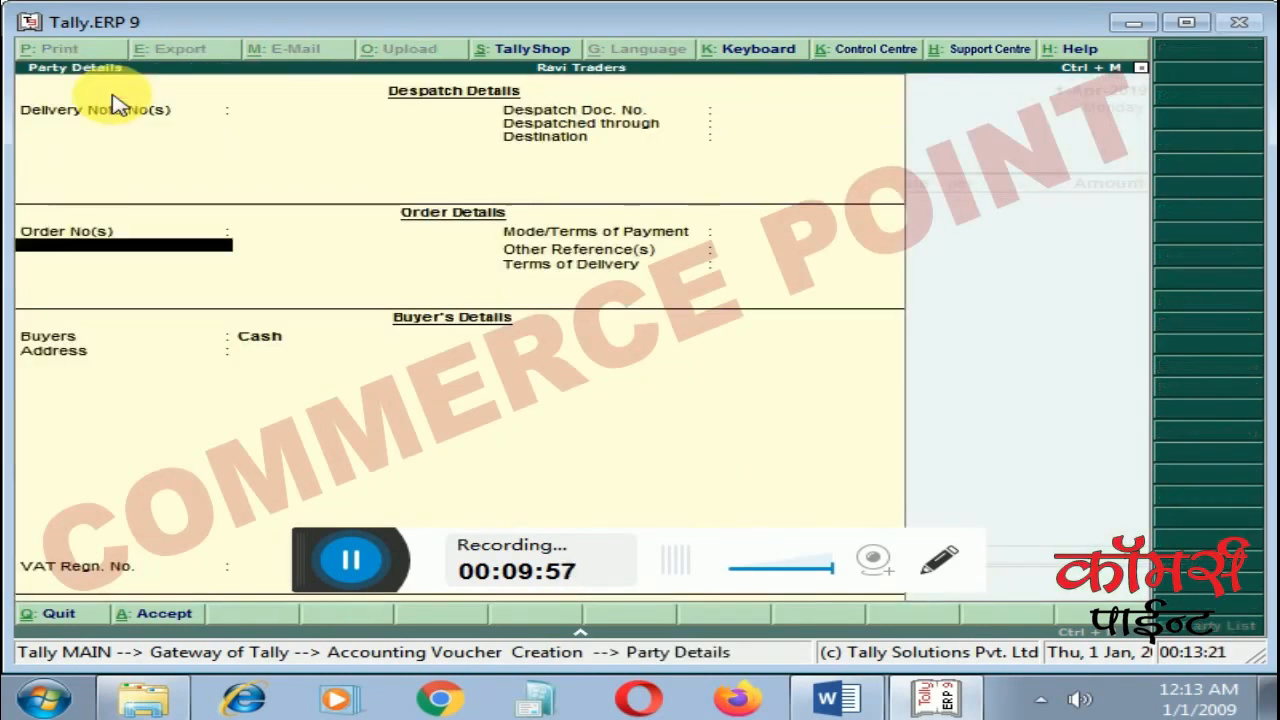
key("Return")
key("Return")
key("Return")
type("Mo")
type("hi")
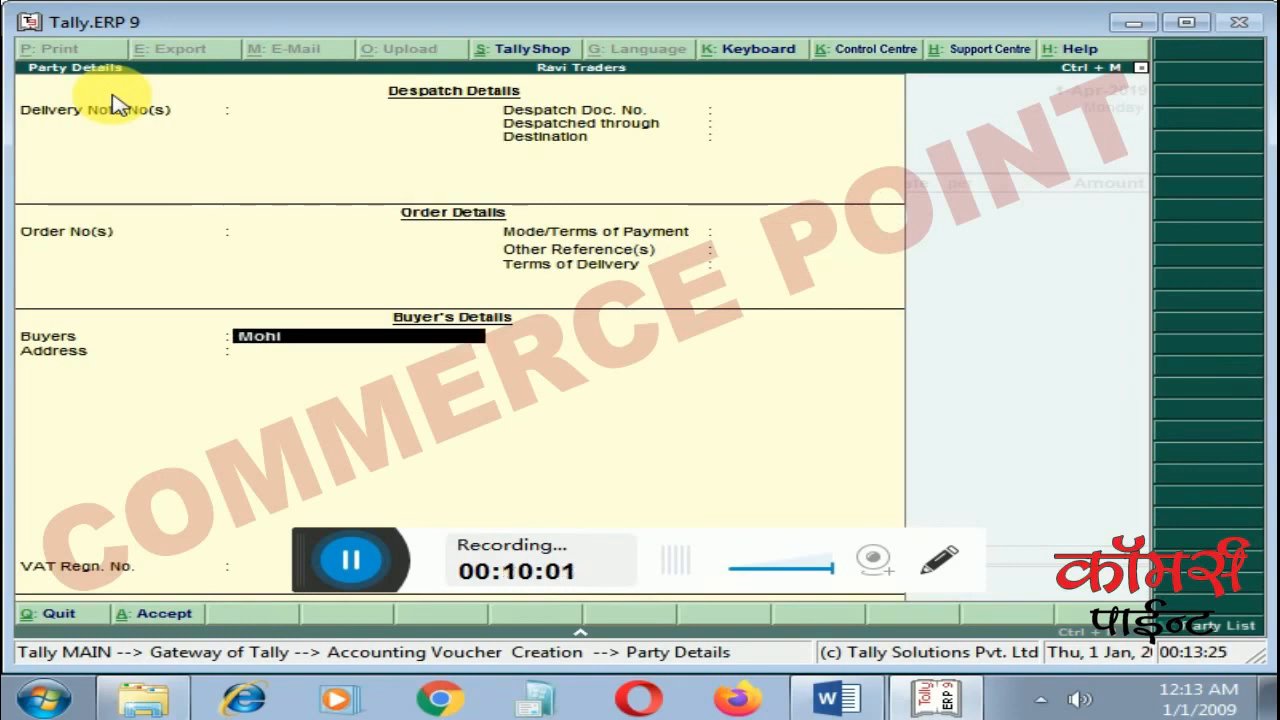
type("t Traders")
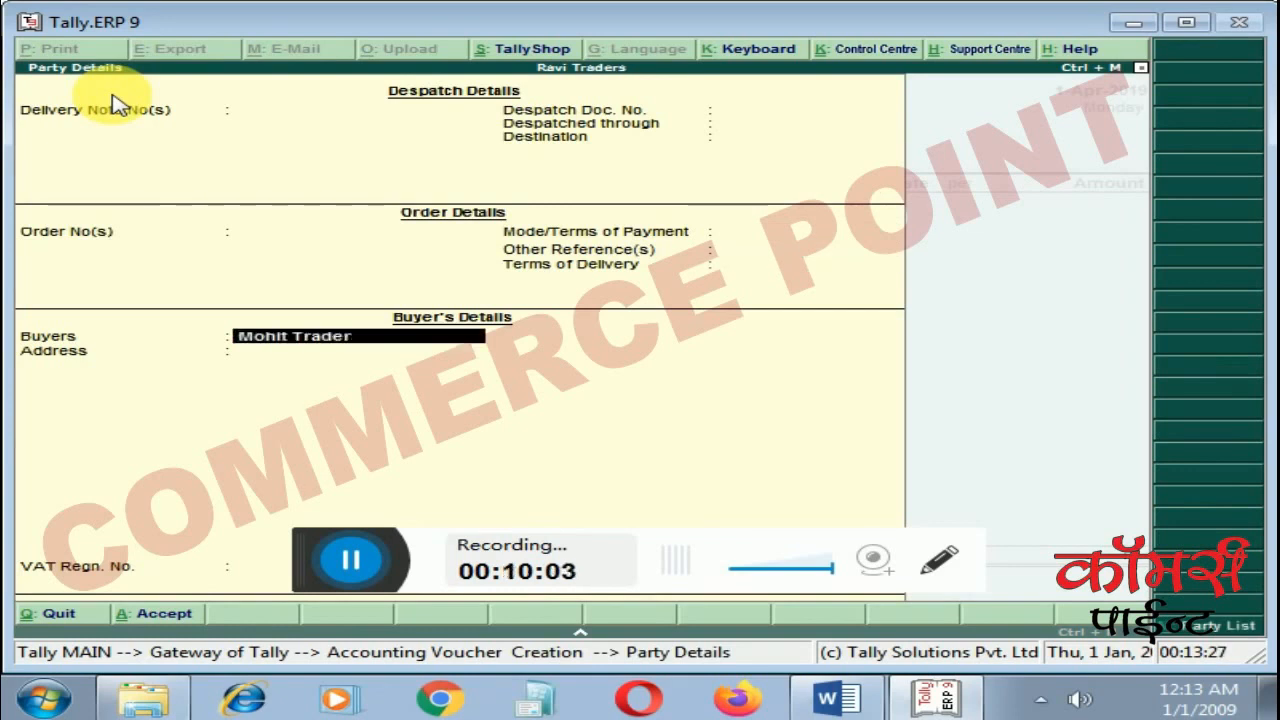
key("Return")
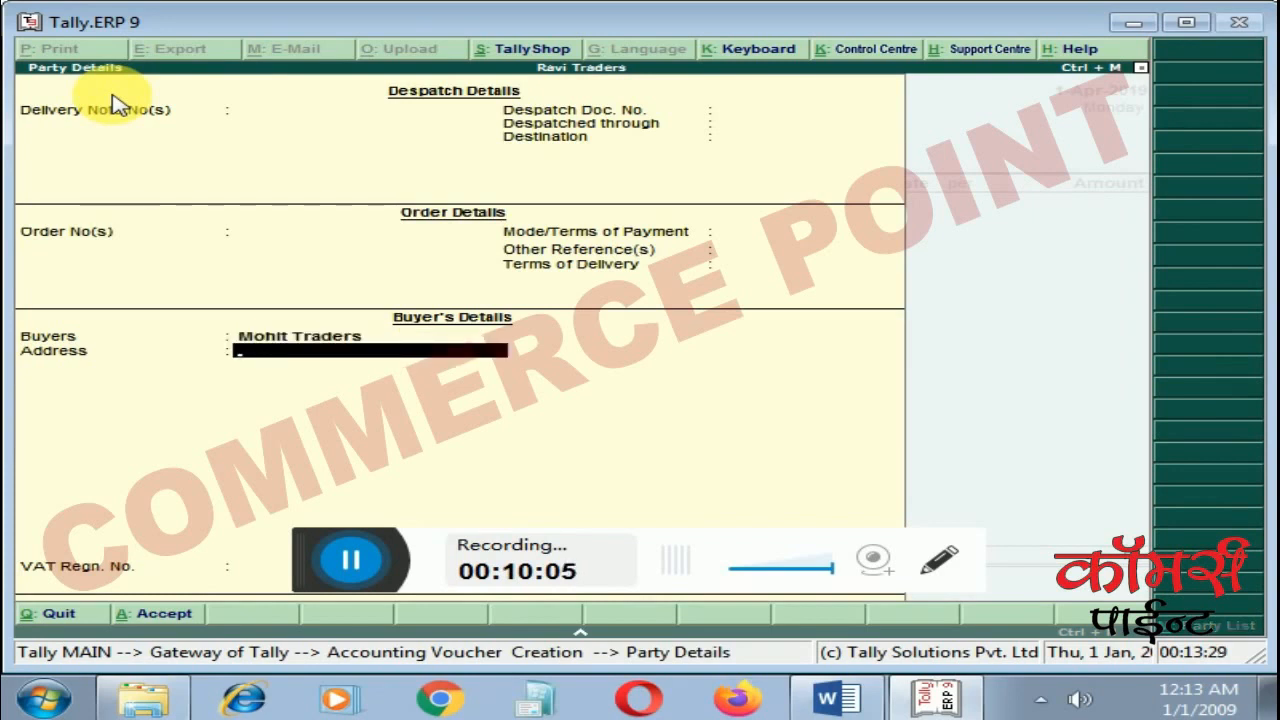
key("Return")
key("Return")
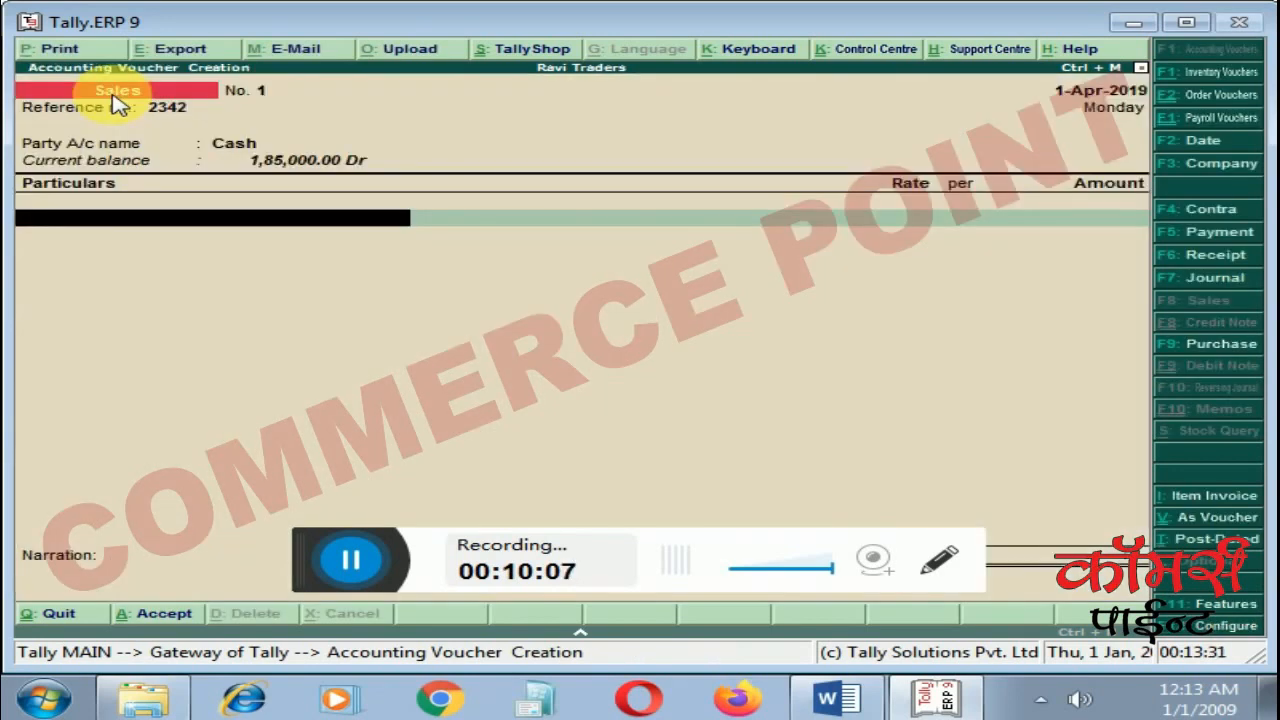
Step: Enter the Goods Sales ledger with an amount of 12,000, save the sales voucher without narration and leave voucher entry
key("Down")
key("Return")
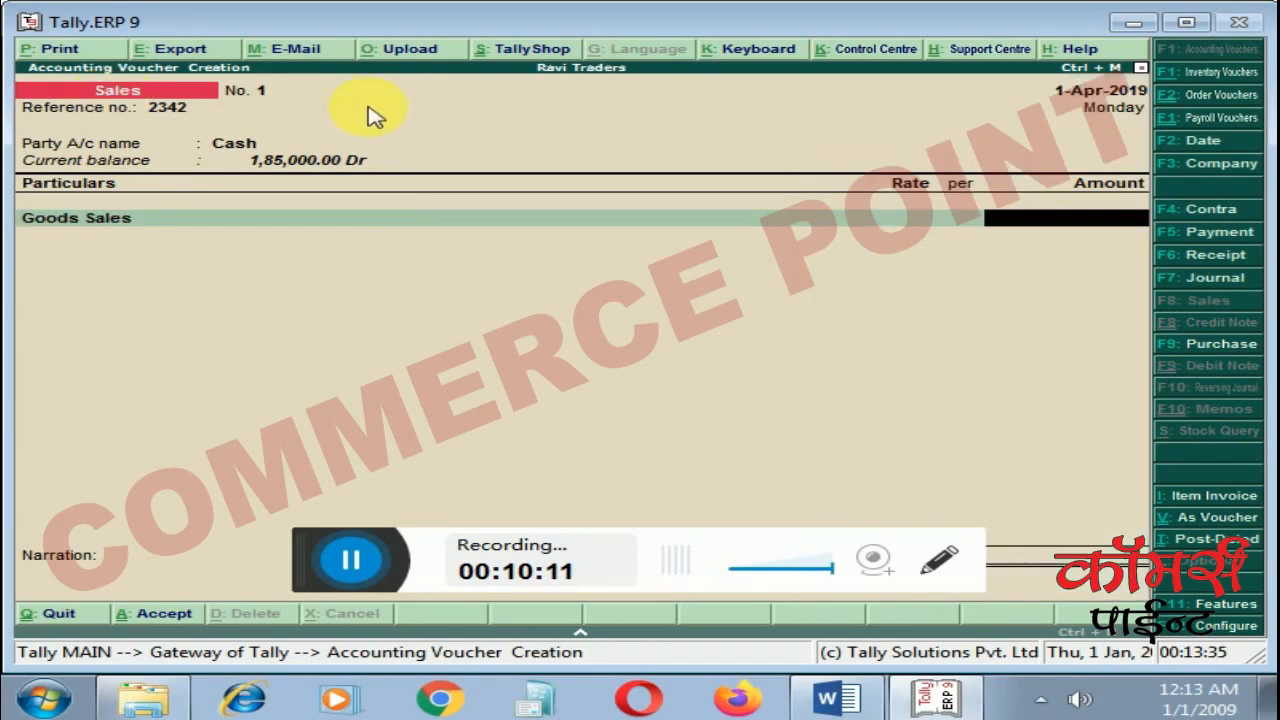
type("12000")
key("Return")
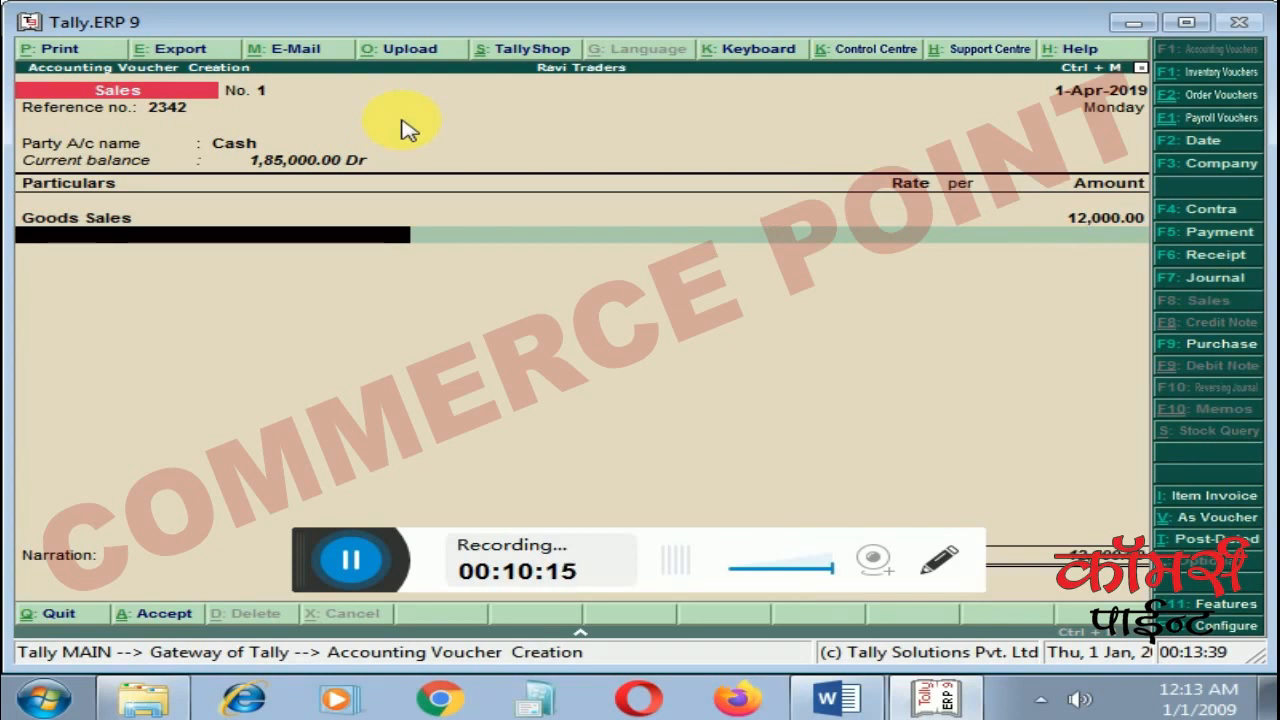
key("Return")
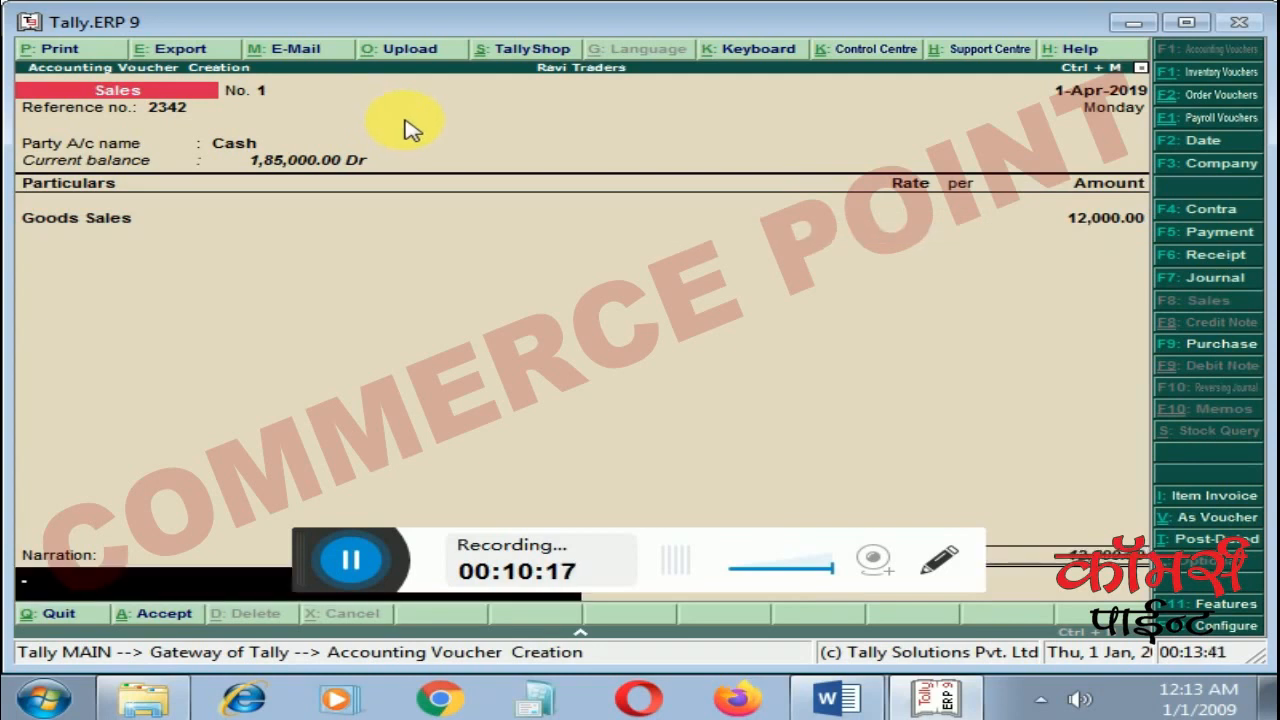
key("Return")
key("Return")
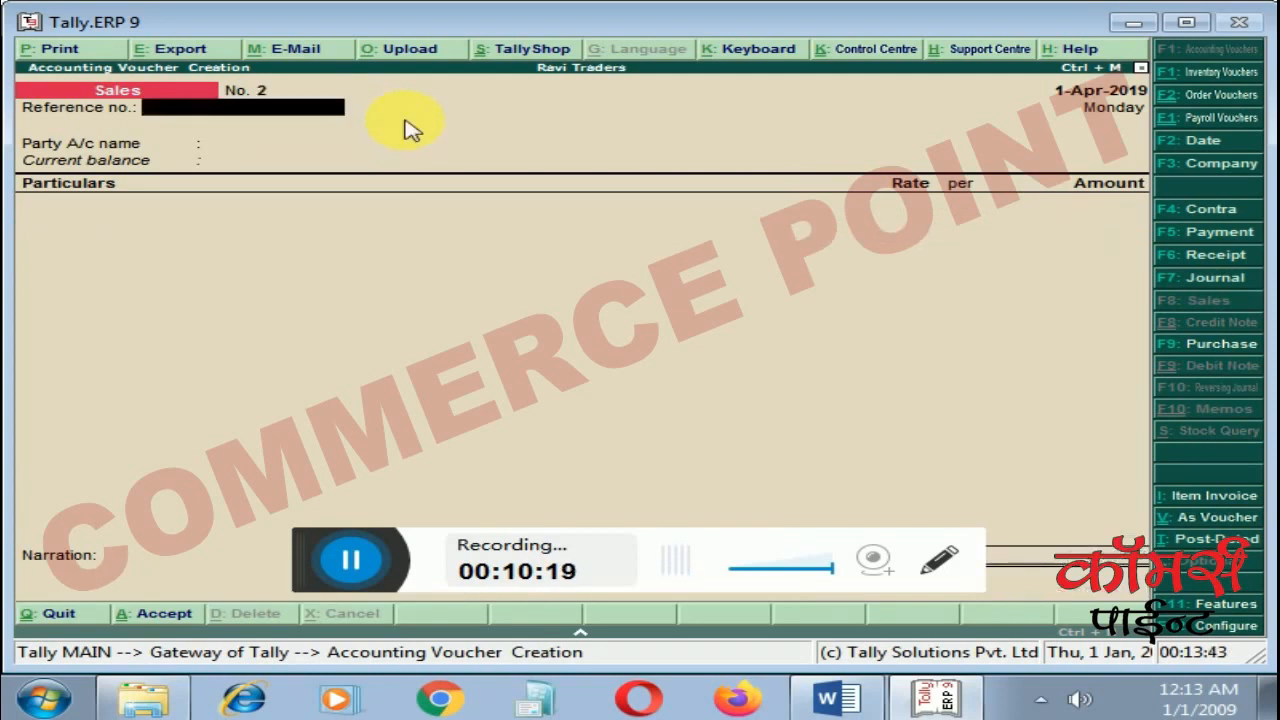
key("Escape")
Step: Open the Balance Sheet and drill down into its Profit & Loss A/c entry
key("Down")
key("Down")
key("Down")
key("Down")
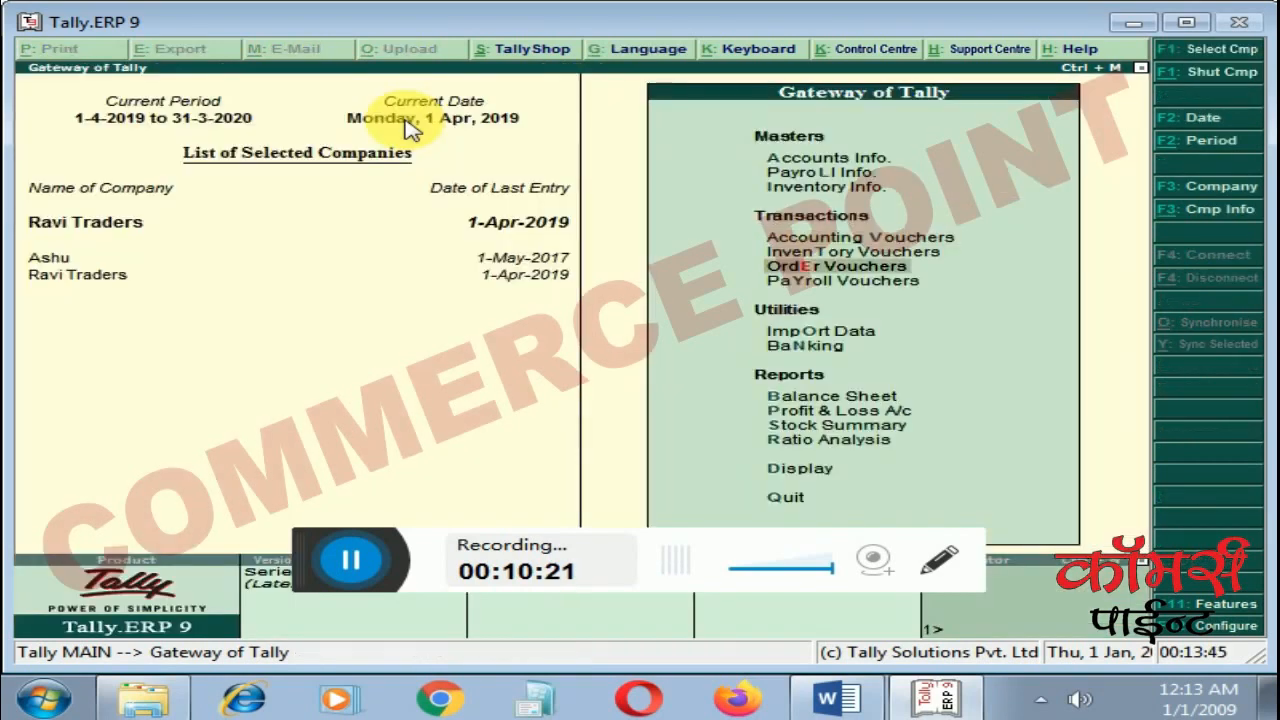
key("Down")
key("Down")
key("Return")
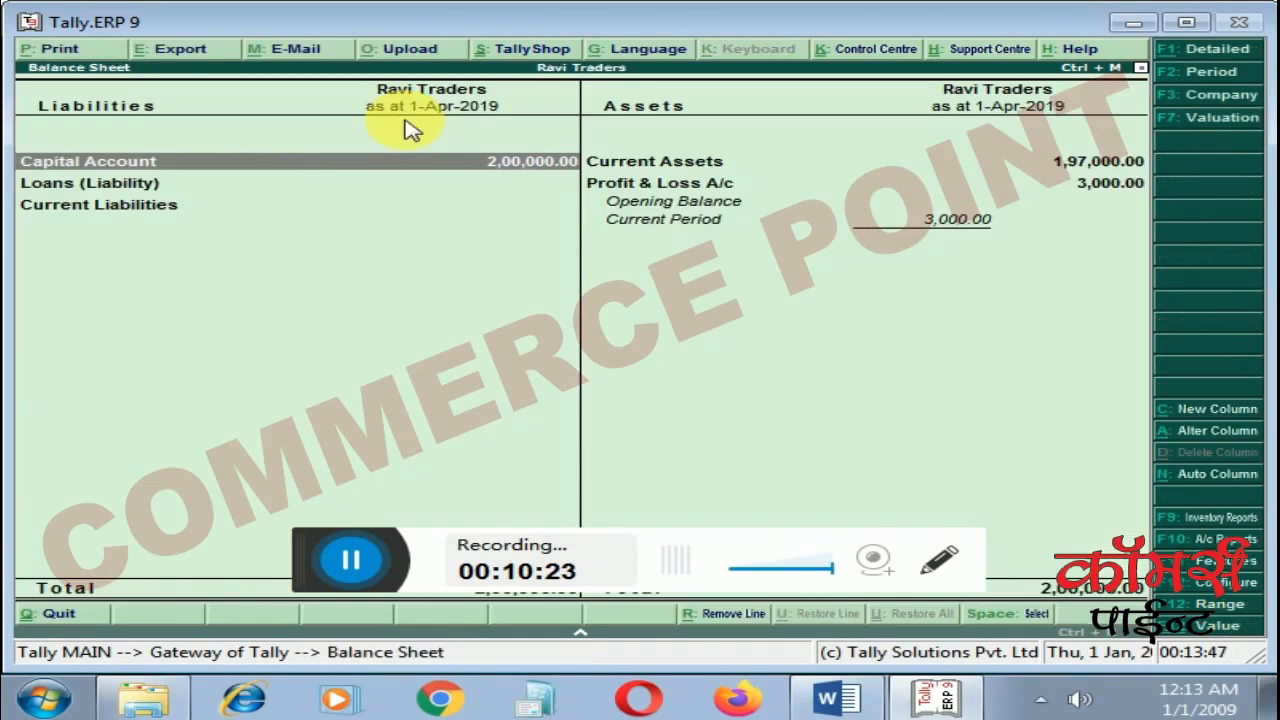
key("Down")
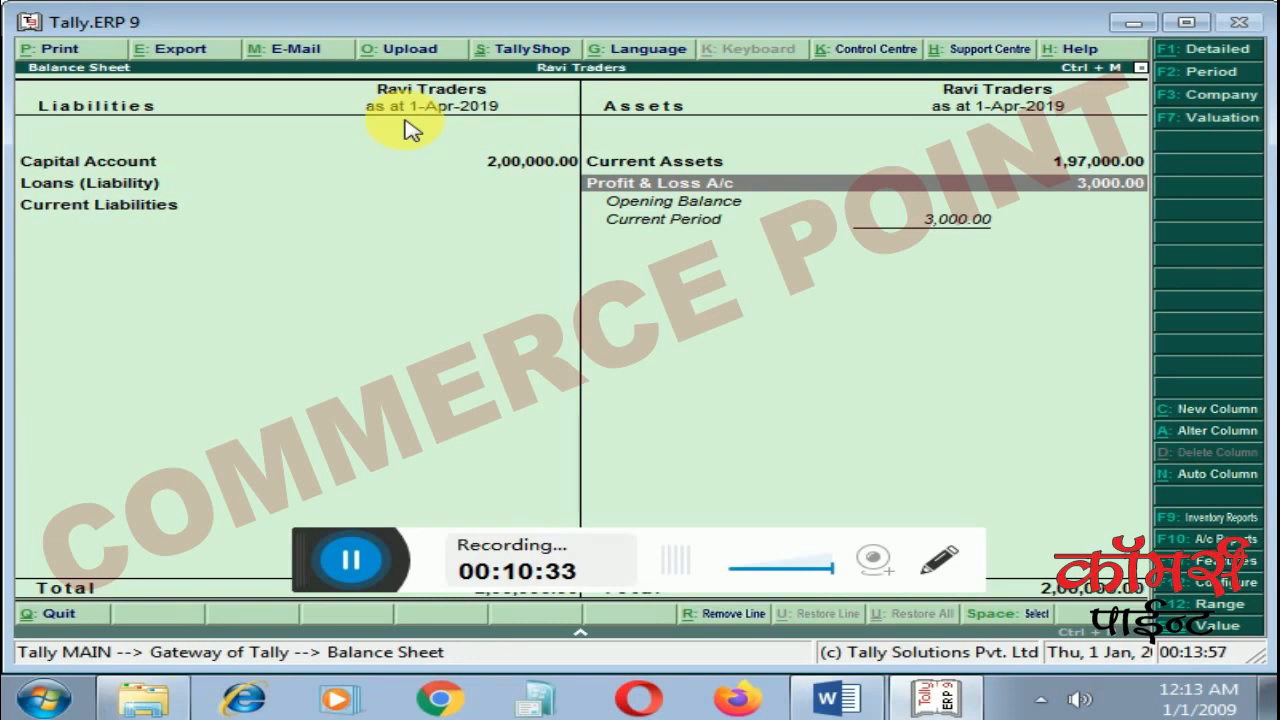
key("Return")
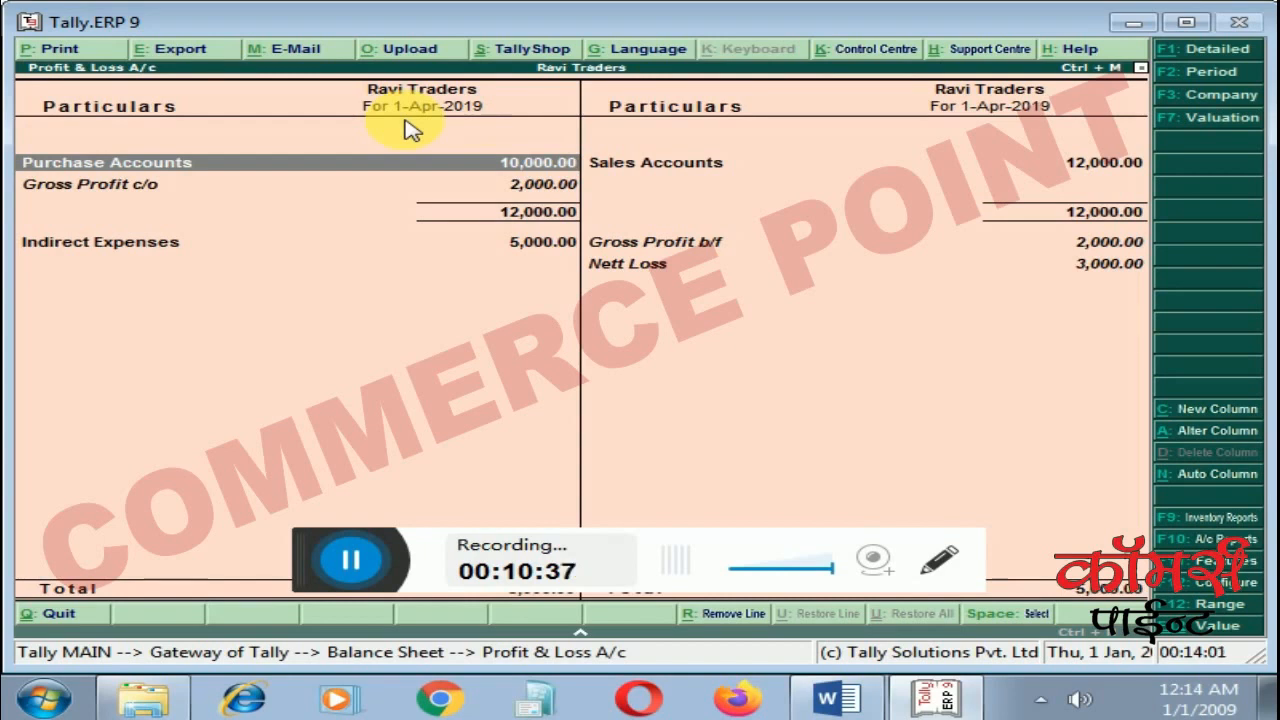
Step: Examine sales, gross profit, indirect expenses and nett loss in the Profit & Loss A/c, and return to the Gateway of Tally
key("Right")
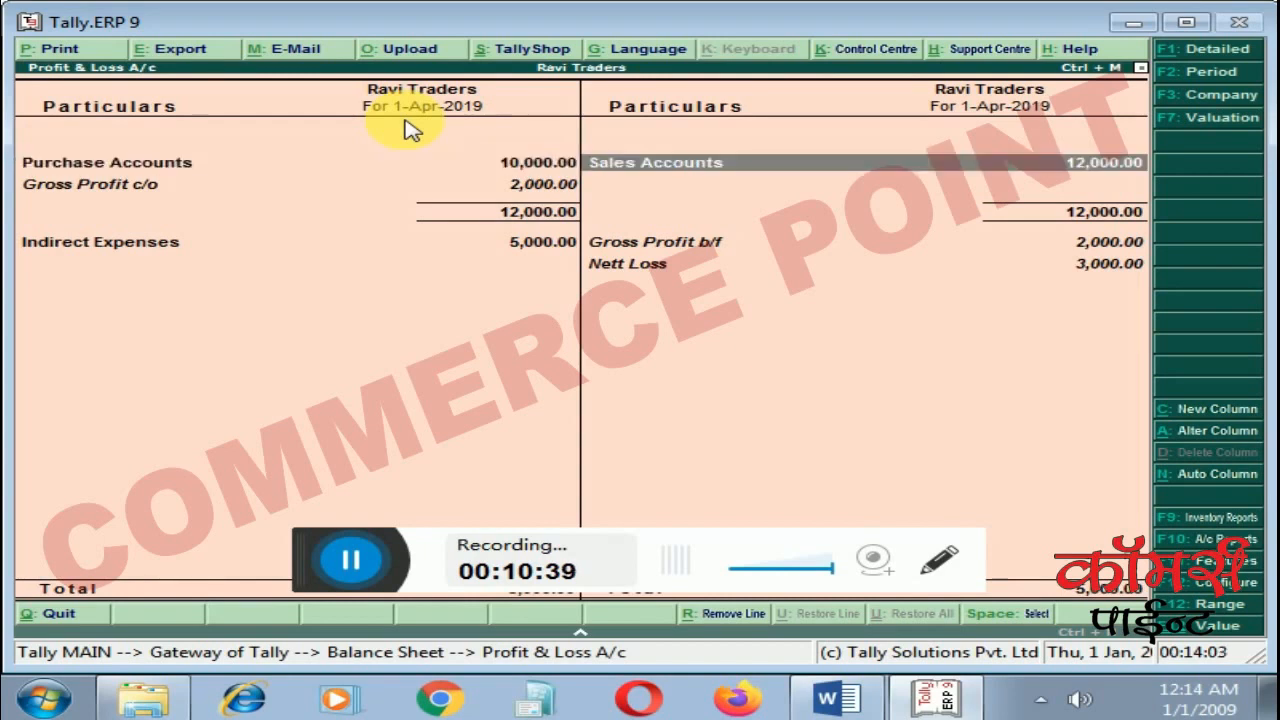
key("Down")
key("Left")
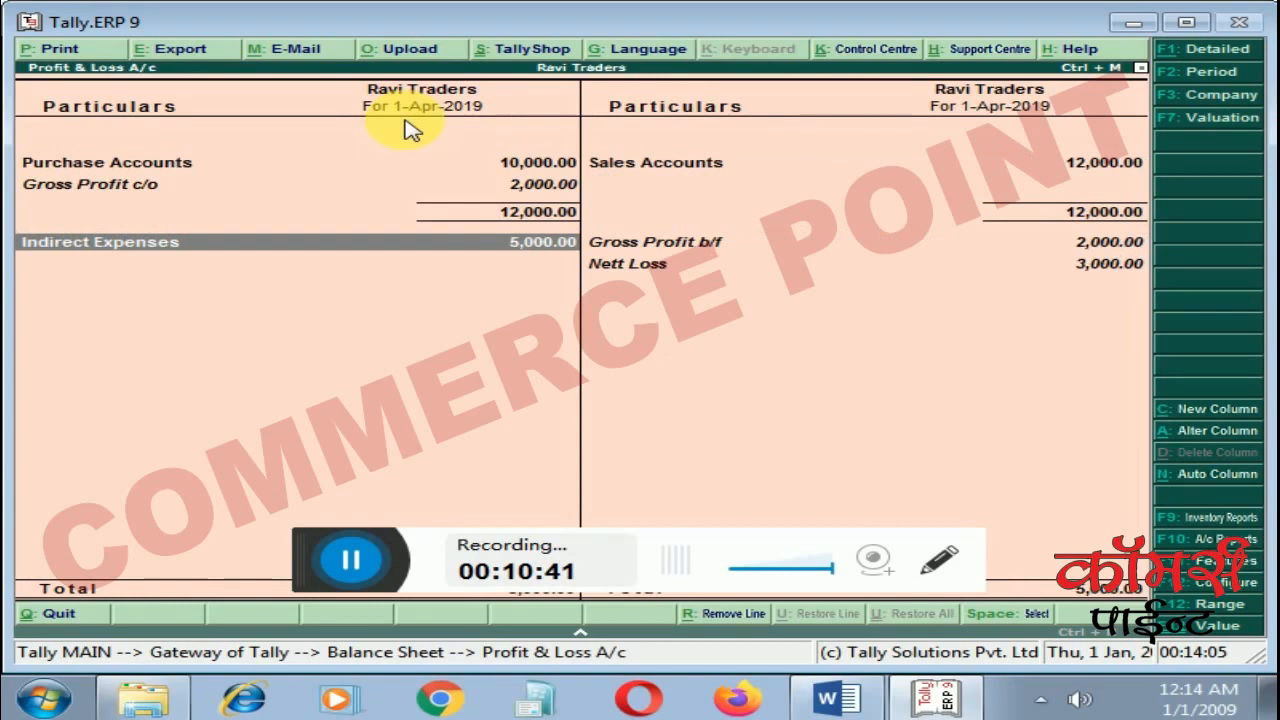
key("Right")
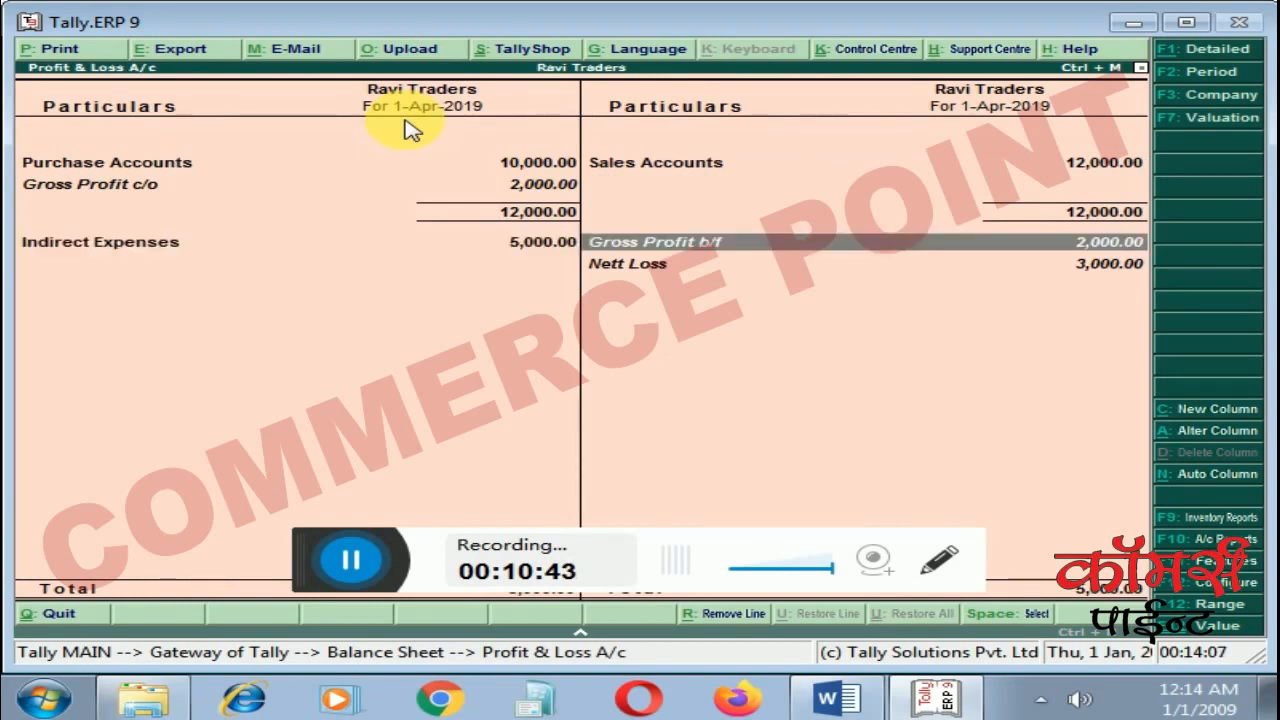
key("Left")
key("Up")
key("Up")
key("Down")
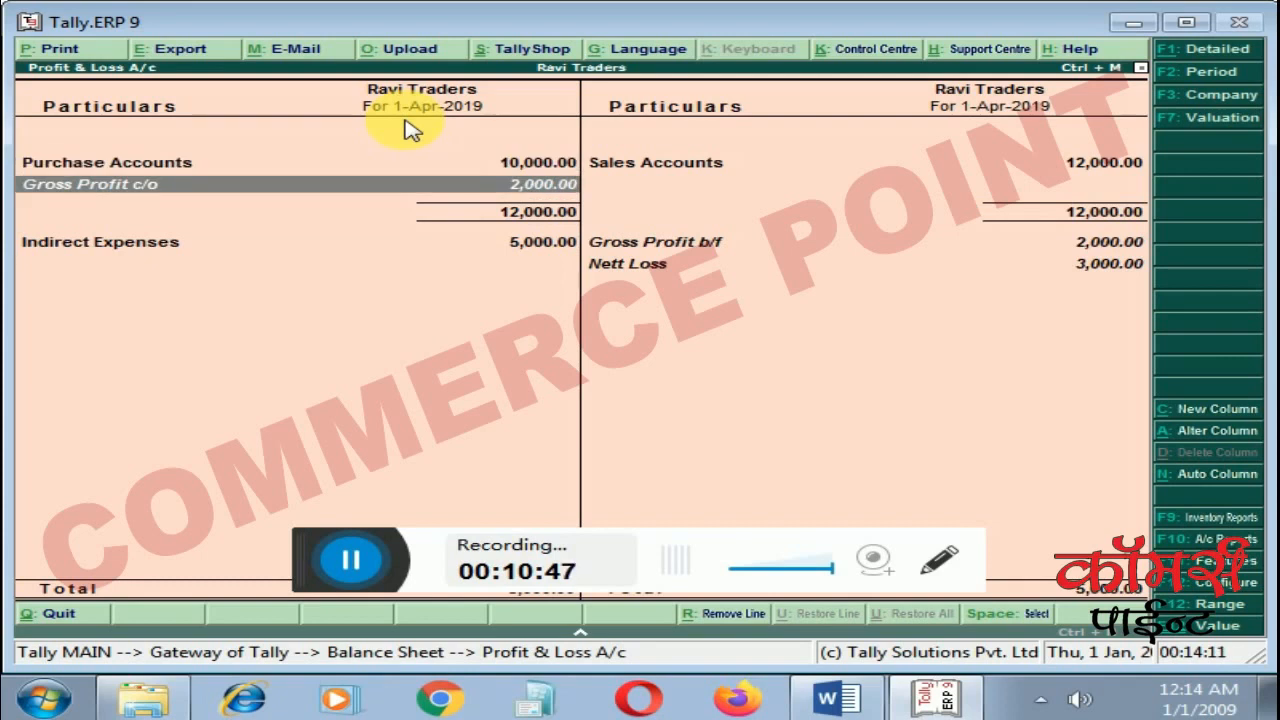
key("Down")
key("Right")
key("Left")
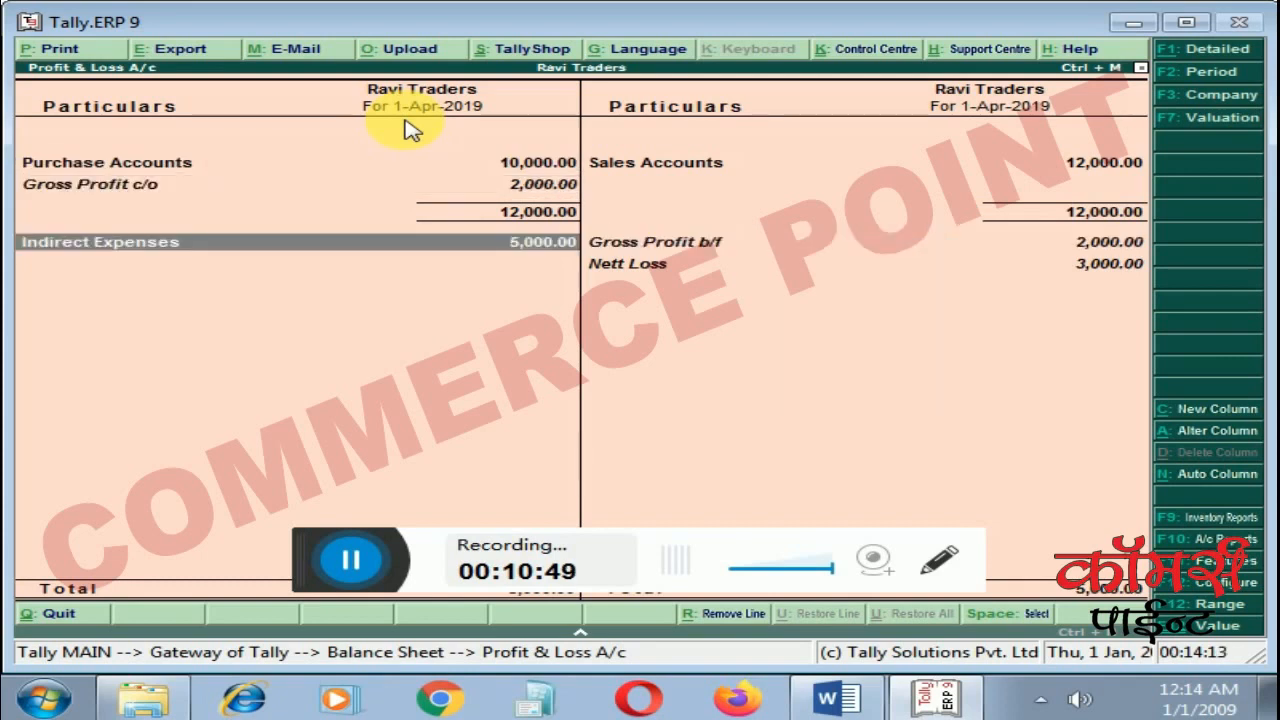
key("Right")
key("Down")
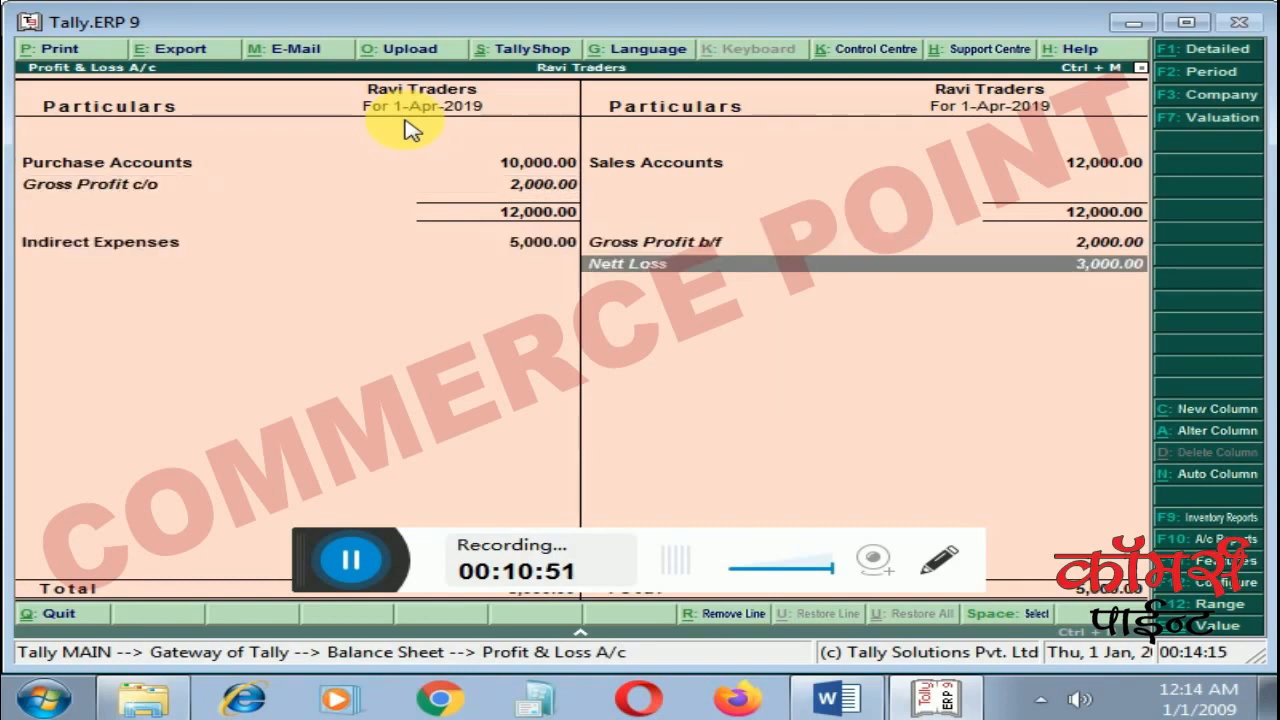
key("Escape")
key("Escape")
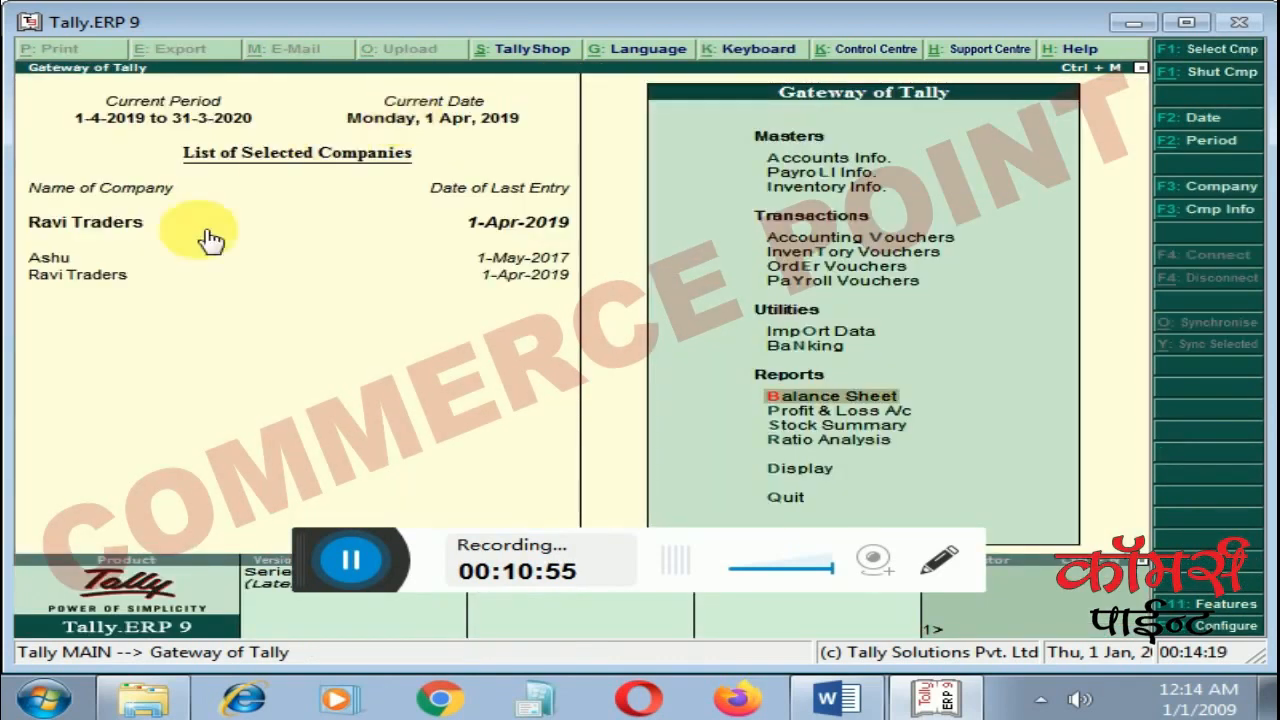